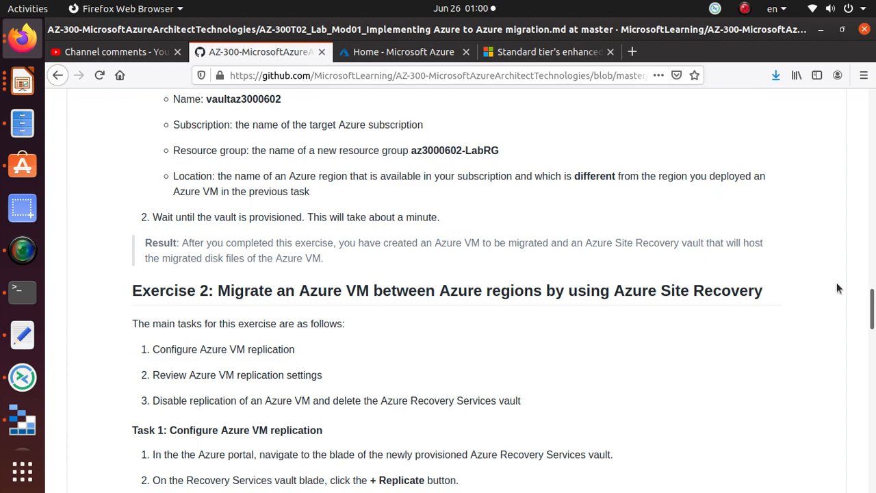
# Step: Review the lab's scenario, objectives and Exercise 1 tasks for deploying the VM and creating the Recovery Services vault
pyautogui.moveTo(873, 311); pyautogui.dragTo(873, 182)
pyautogui.scroll(2, 343, 219)
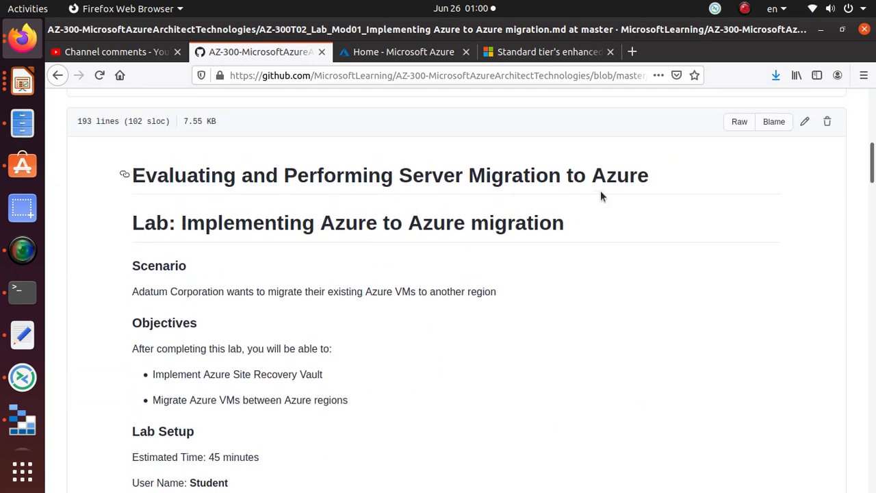
pyautogui.scroll(-6, 240, 222)
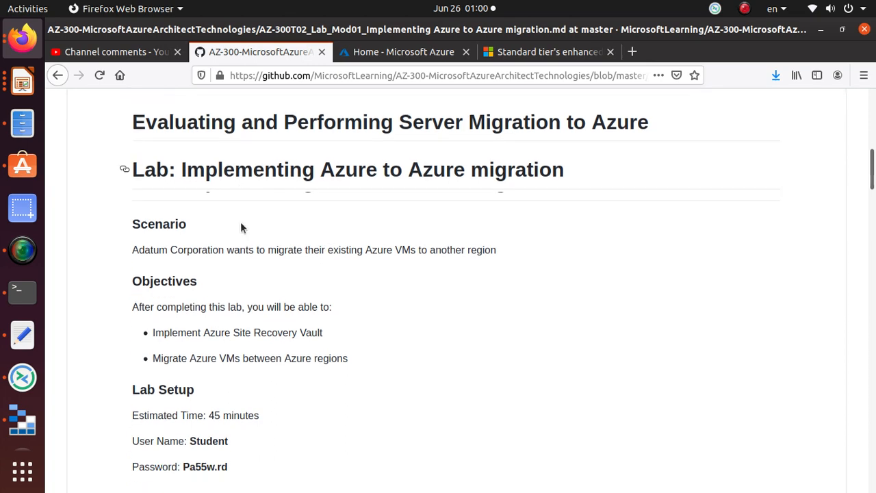
pyautogui.moveTo(206, 340); pyautogui.dragTo(114, 318)
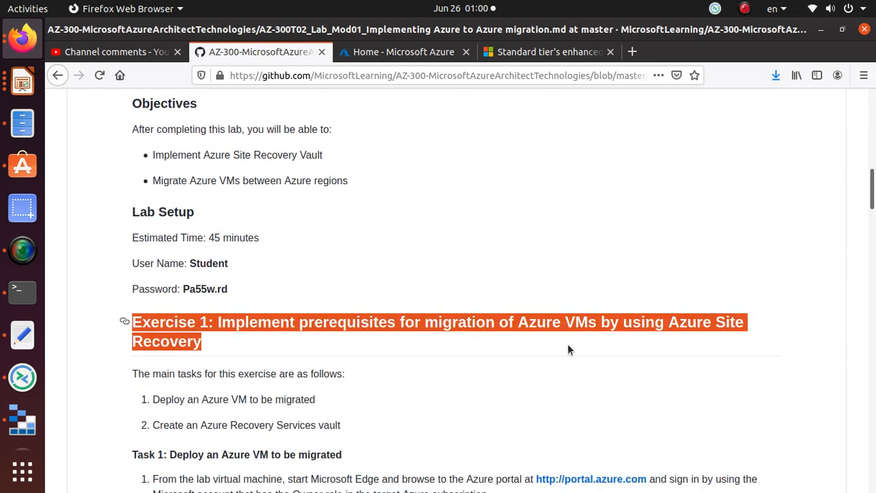
pyautogui.scroll(-4, 568, 348)
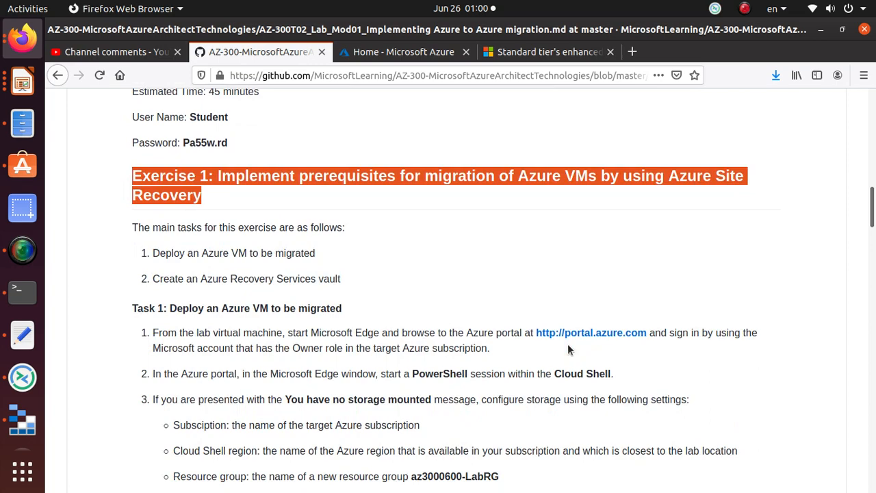
pyautogui.tripleClick(255, 279)
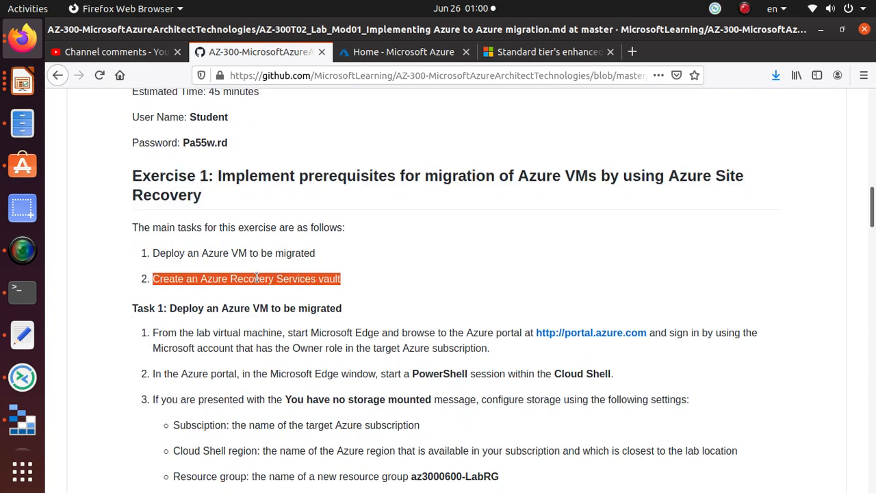
pyautogui.scroll(-15, 258, 303)
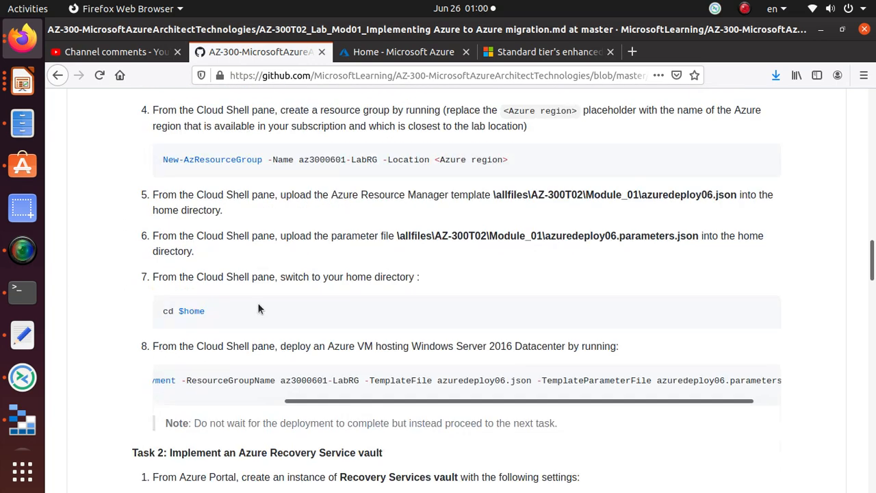
pyautogui.scroll(-2, 258, 305)
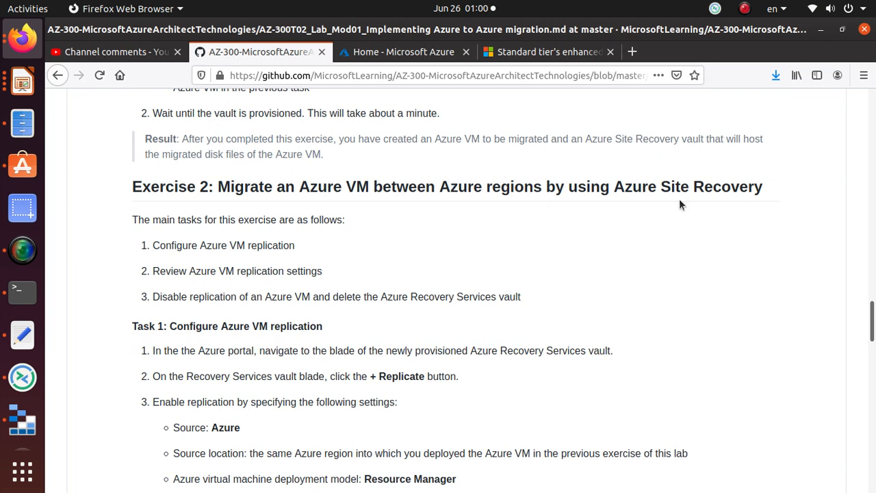
# Step: In the Azure portal, open the az3000601-LabRG resource group and check its resources and their locations
pyautogui.click(415, 55)
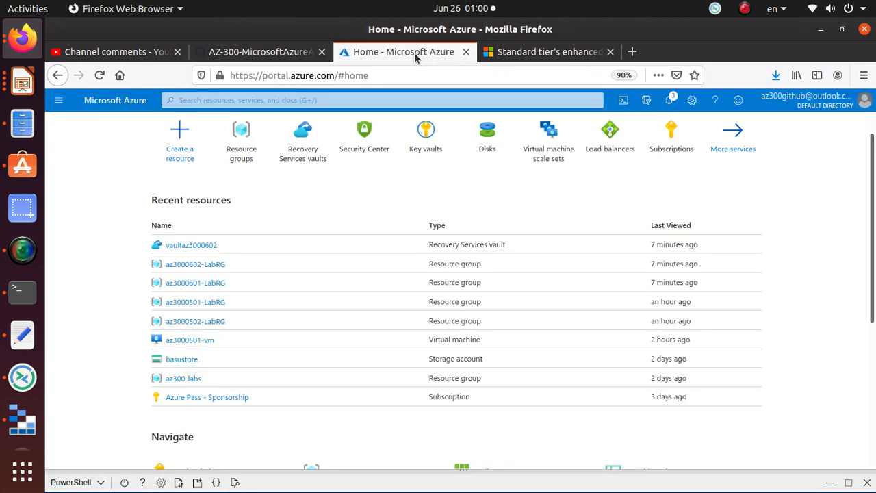
pyautogui.click(215, 283)
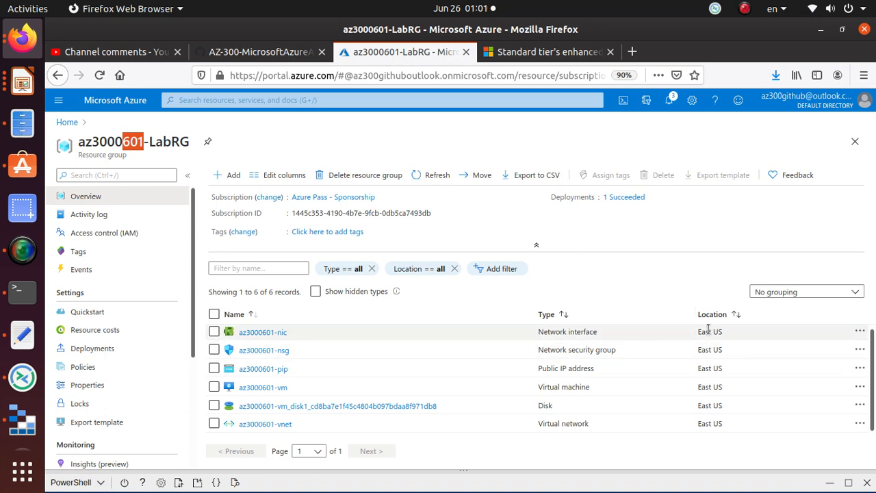
pyautogui.moveTo(723, 424); pyautogui.dragTo(697, 329)
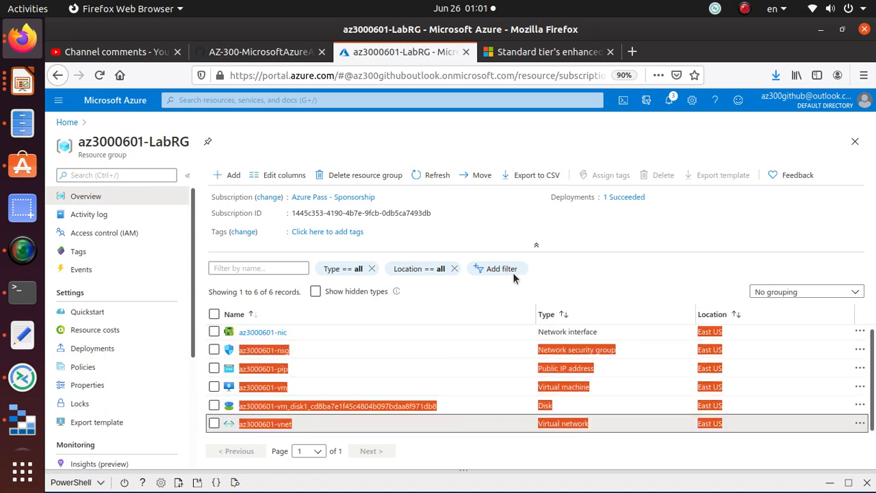
pyautogui.click(527, 236)
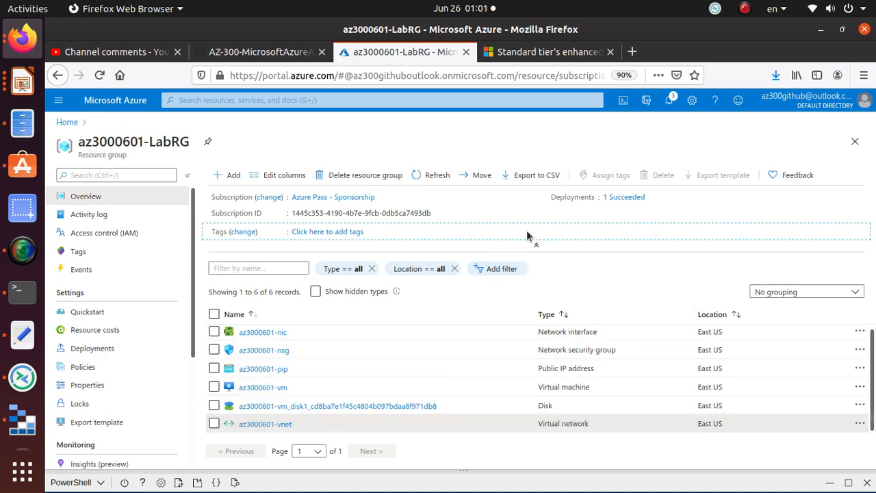
# Step: Open the az3000602-LabRG resource group and check the type and location of the vault it contains
pyautogui.click(67, 122)
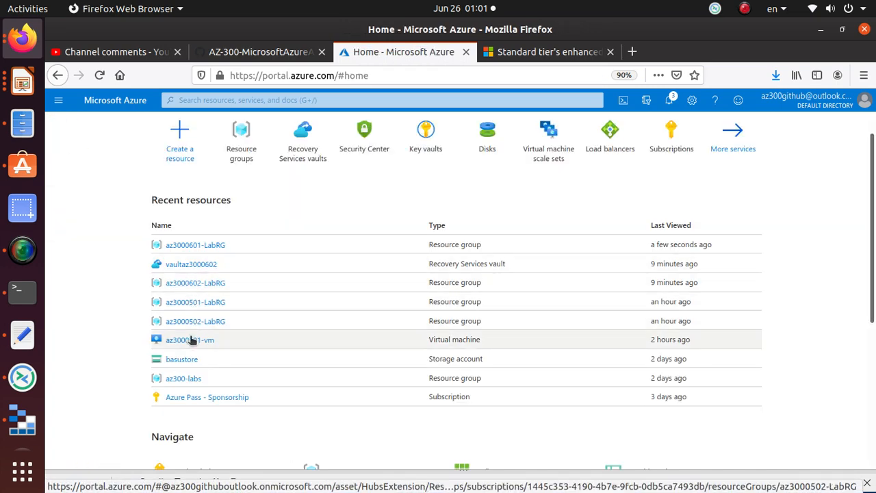
pyautogui.click(210, 285)
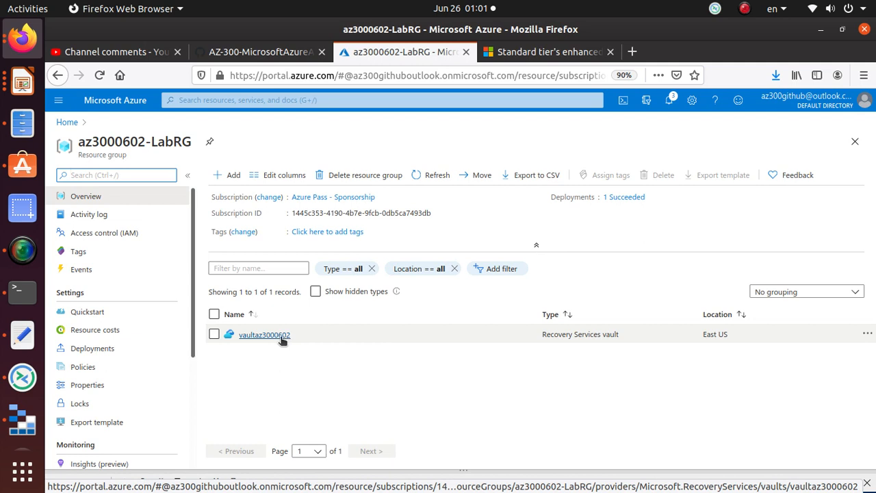
pyautogui.moveTo(563, 334); pyautogui.dragTo(644, 333)
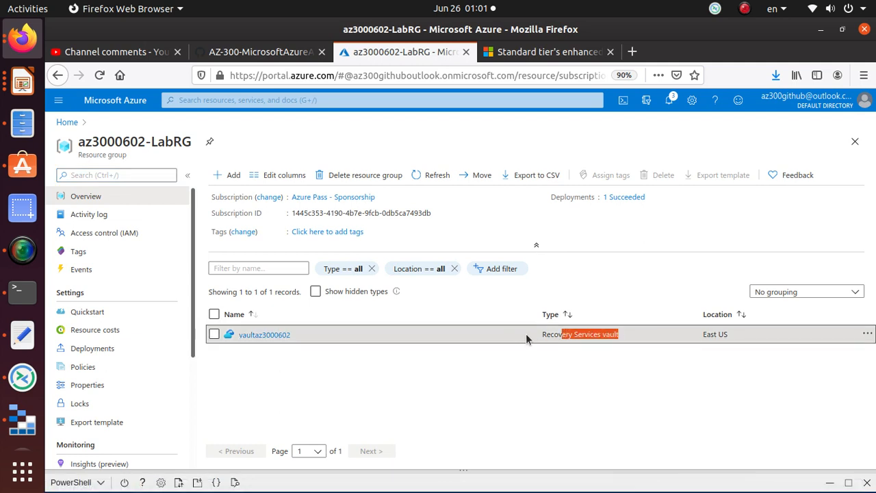
pyautogui.click(725, 334)
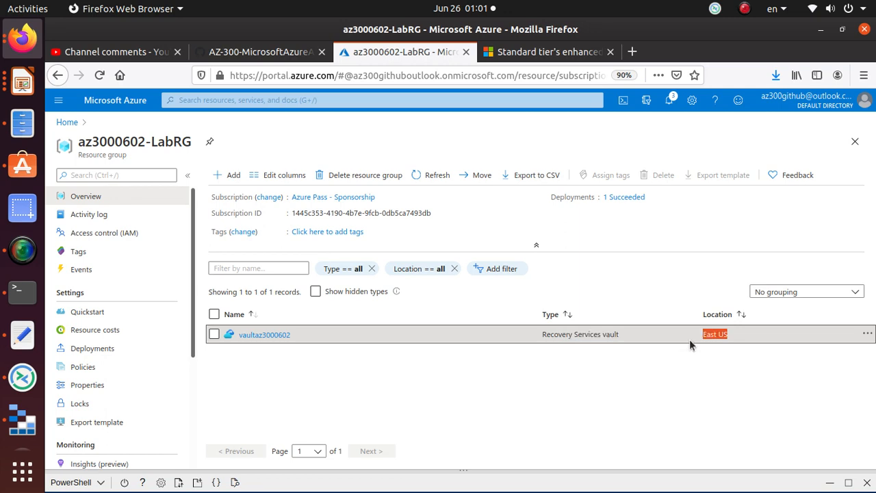
# Step: Return to the GitHub lab instructions and read the three main tasks of Exercise 2 on migrating the VM
pyautogui.click(265, 54)
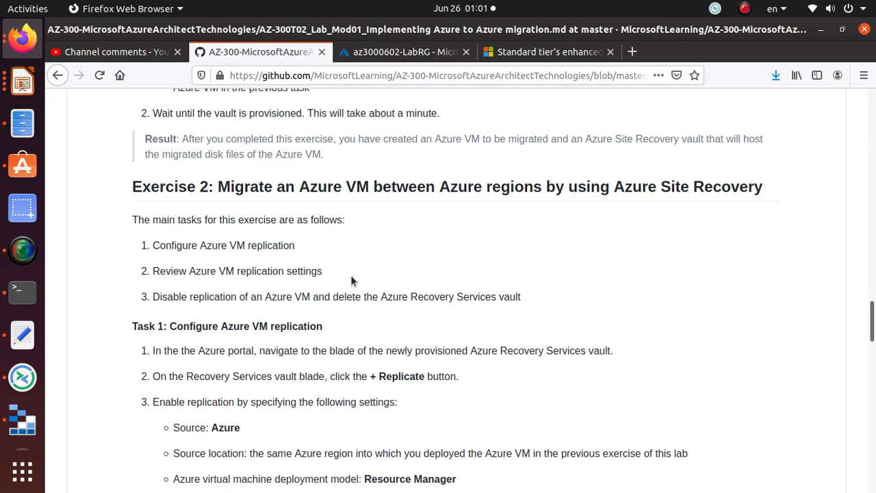
pyautogui.scroll(-3, 351, 281)
pyautogui.scroll(2, 354, 281)
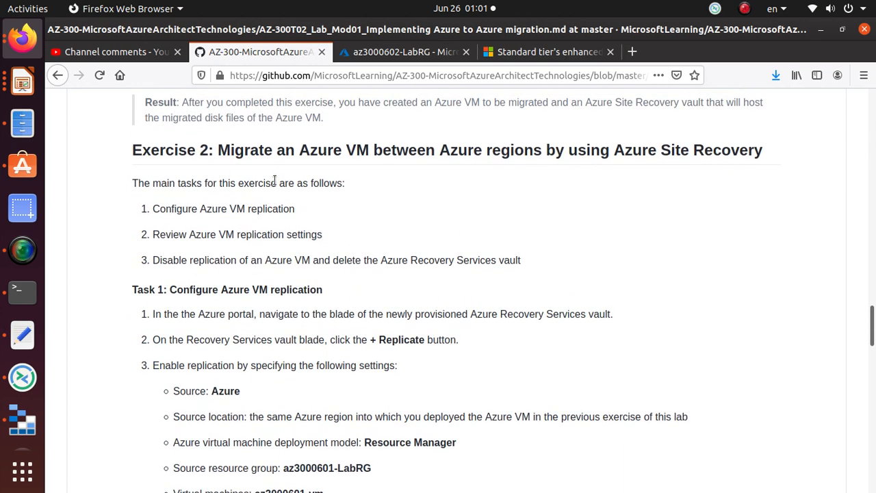
pyautogui.tripleClick(250, 208)
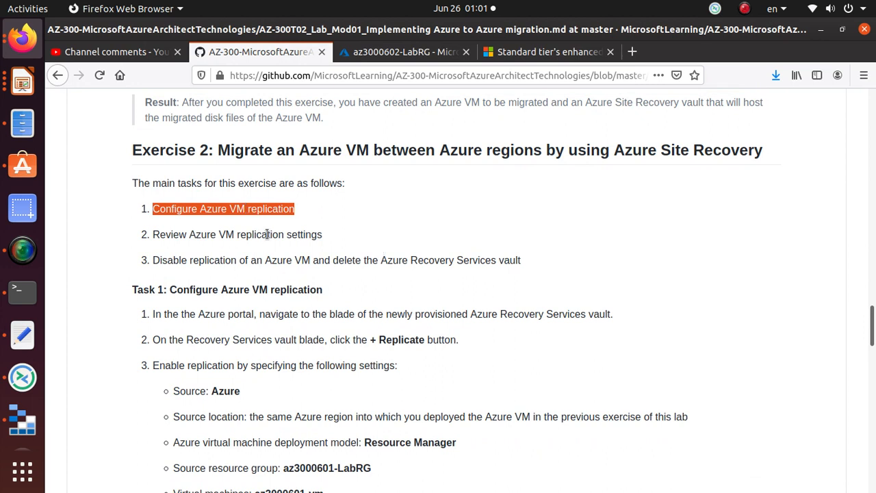
pyautogui.tripleClick(266, 235)
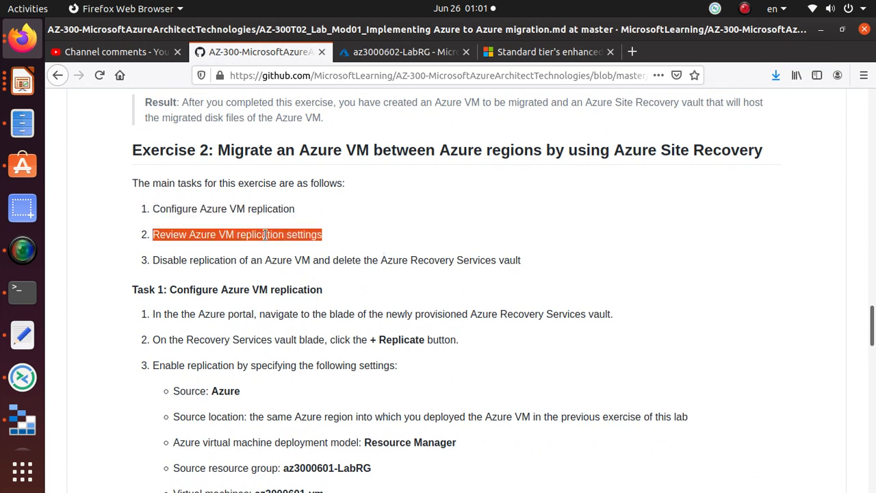
pyautogui.tripleClick(261, 260)
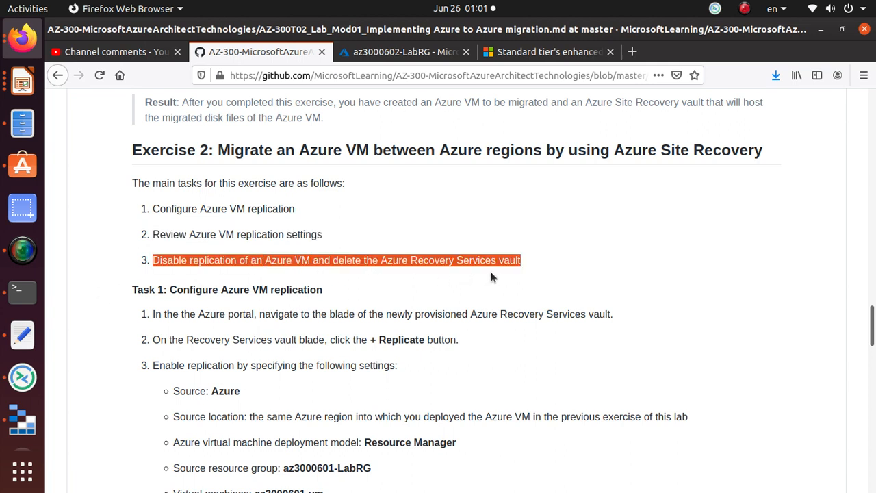
# Step: Read the Task 1 instructions for configuring Azure VM replication, including the replication settings to specify
pyautogui.scroll(-3, 489, 280)
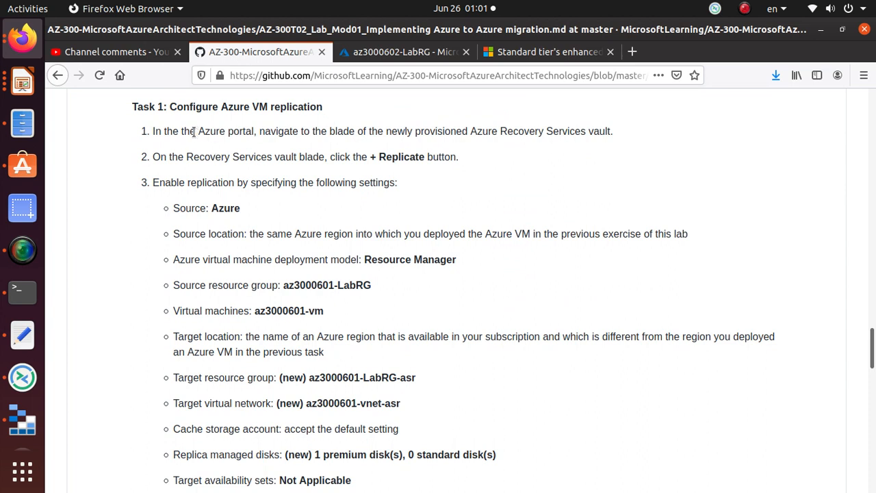
pyautogui.moveTo(205, 132); pyautogui.dragTo(253, 132)
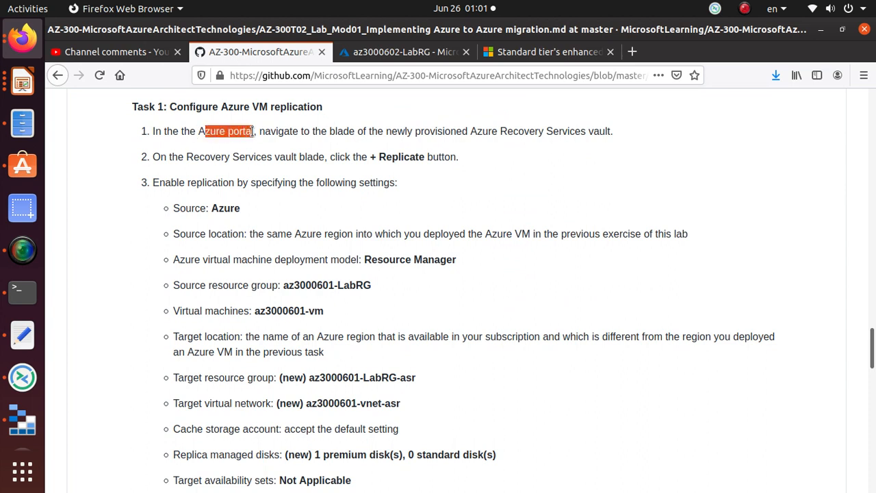
pyautogui.moveTo(470, 131); pyautogui.dragTo(588, 131)
pyautogui.moveTo(370, 157); pyautogui.dragTo(423, 157)
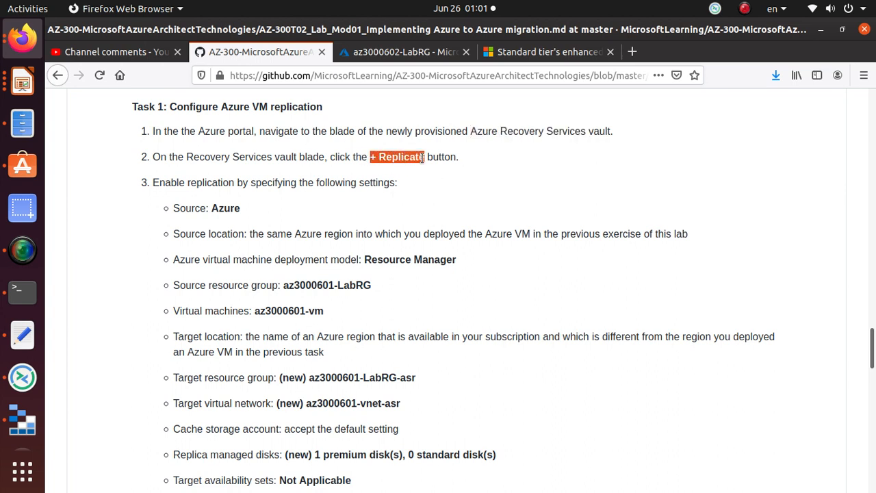
pyautogui.scroll(-2, 414, 381)
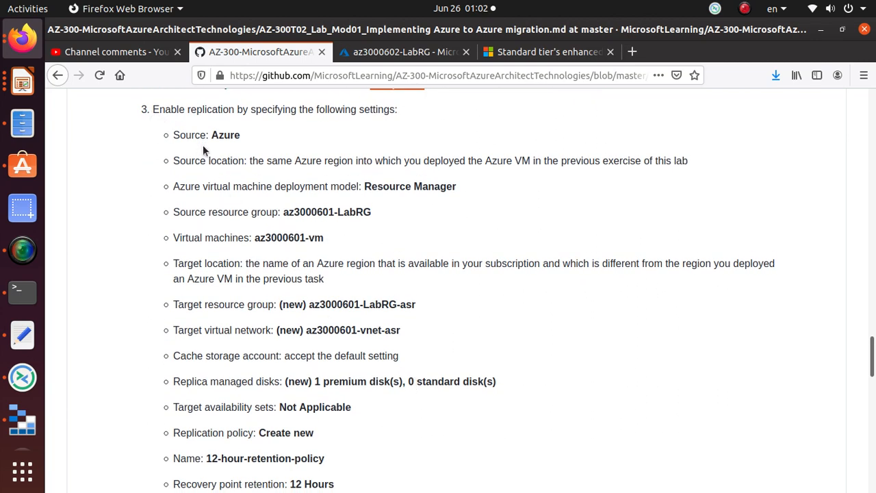
pyautogui.scroll(1, 329, 318)
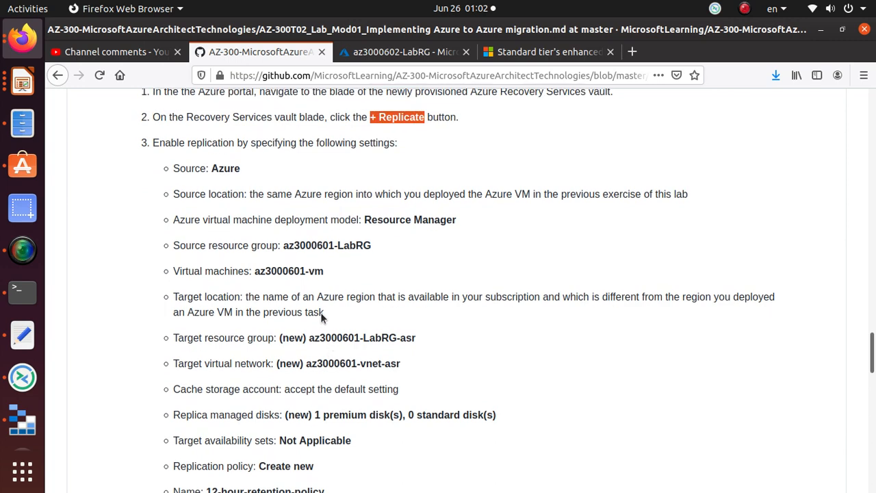
# Step: Switch to the Azure portal, open the vaultaz3000602 vault and start enabling replication from it
pyautogui.click(386, 53)
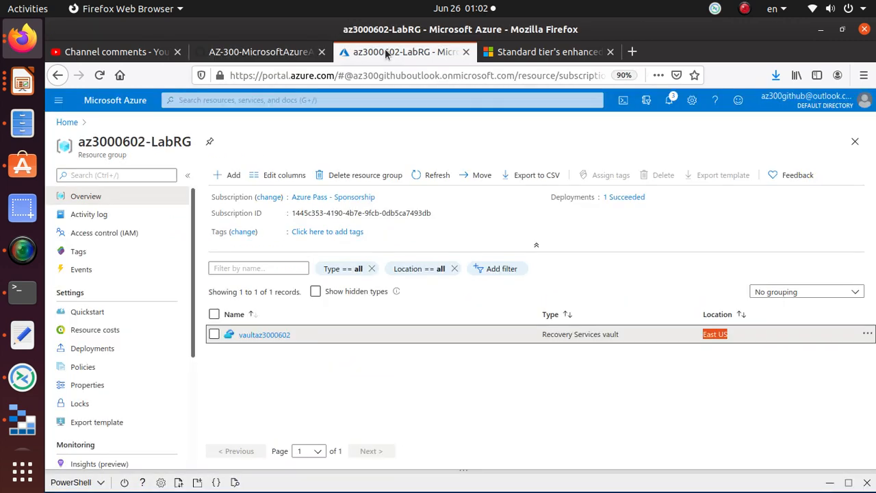
pyautogui.click(279, 336)
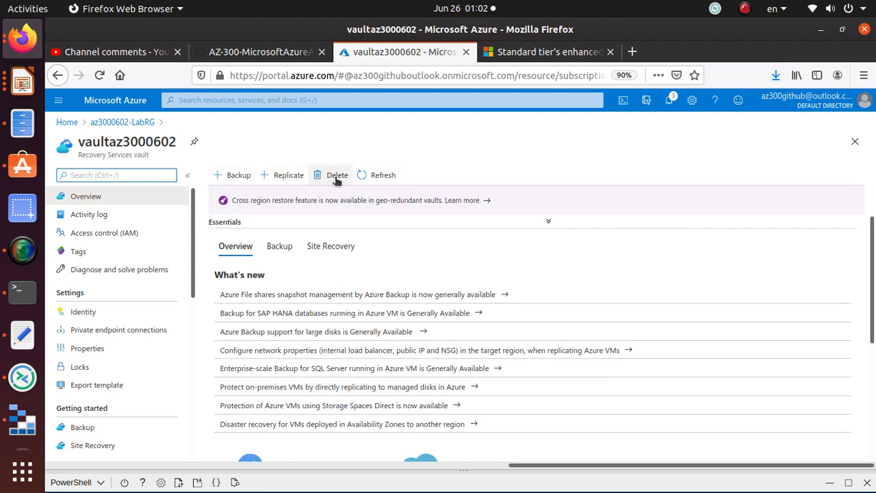
pyautogui.click(288, 175)
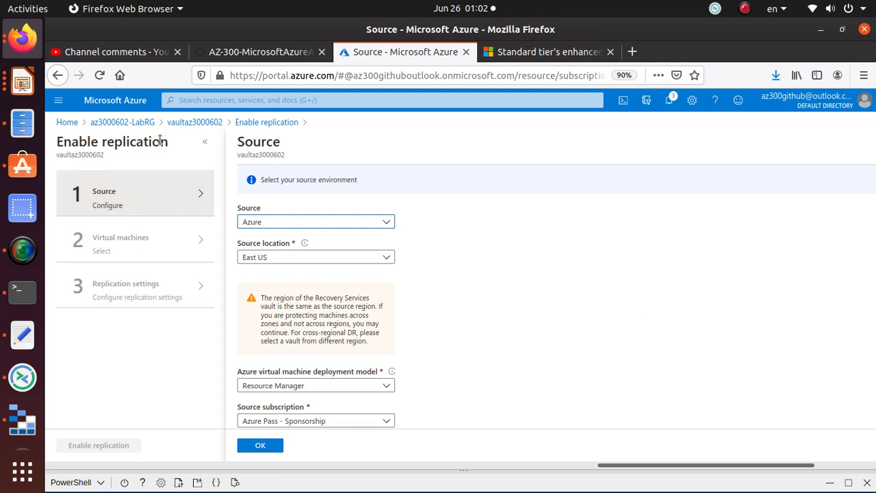
# Step: Compare the source, source location and deployment model on the Source form with the settings listed in the GitHub lab instructions
pyautogui.click(278, 55)
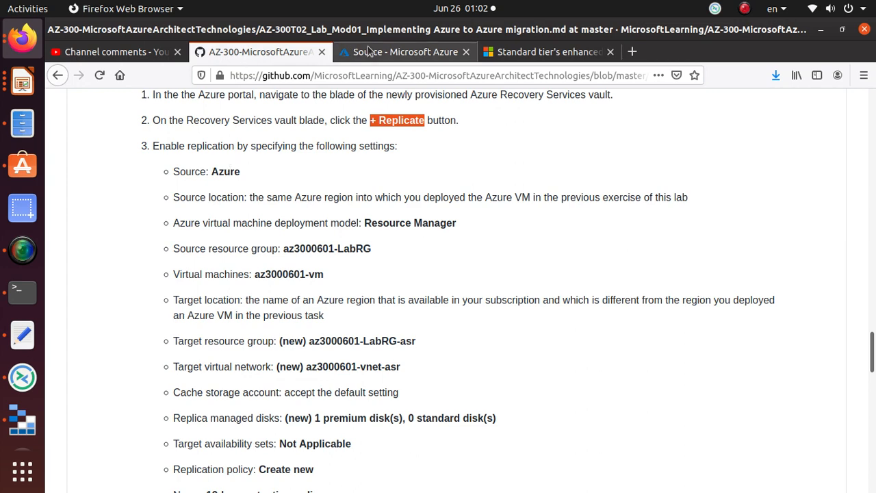
pyautogui.click(400, 52)
pyautogui.click(273, 54)
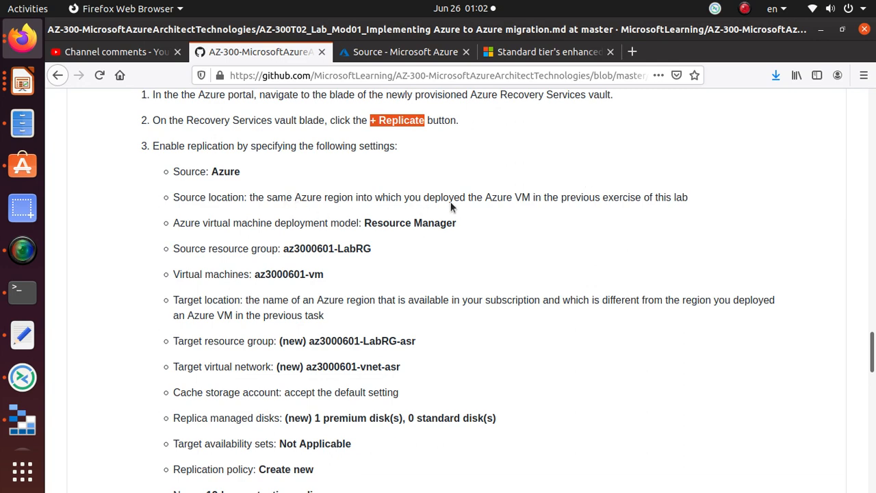
pyautogui.click(394, 54)
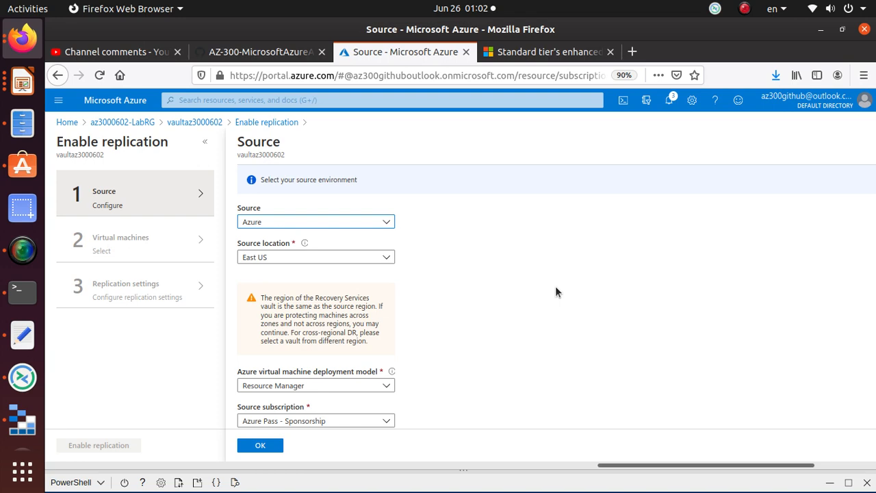
pyautogui.scroll(-2, 287, 291)
pyautogui.scroll(2, 286, 290)
pyautogui.click(247, 54)
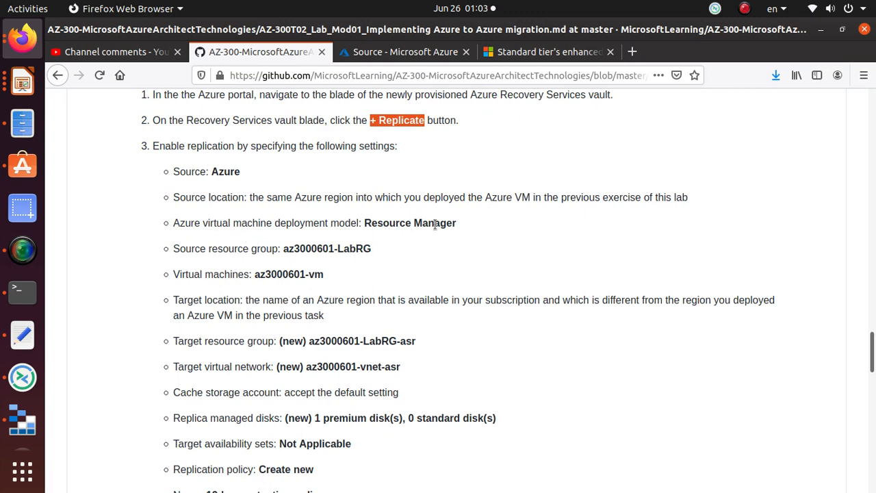
pyautogui.click(404, 52)
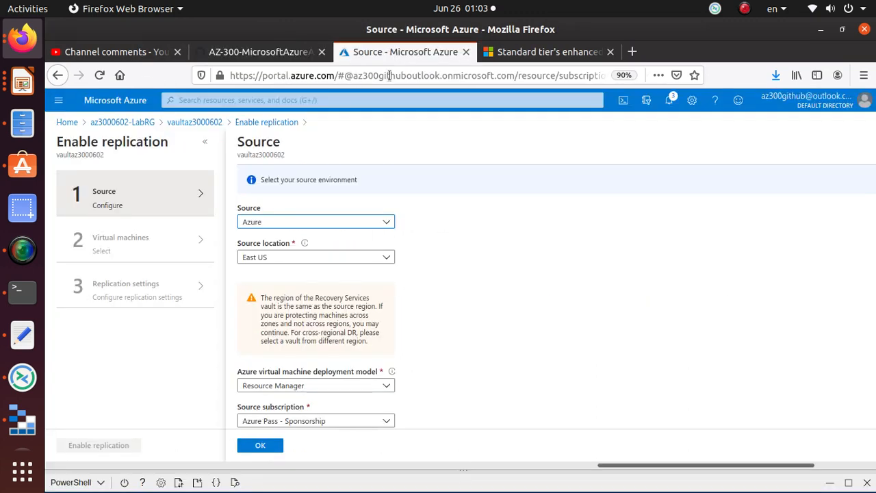
# Step: Look up the source resource group in the lab instructions and set it to az3000601-LabRG on the replication Source form
pyautogui.scroll(-3, 484, 341)
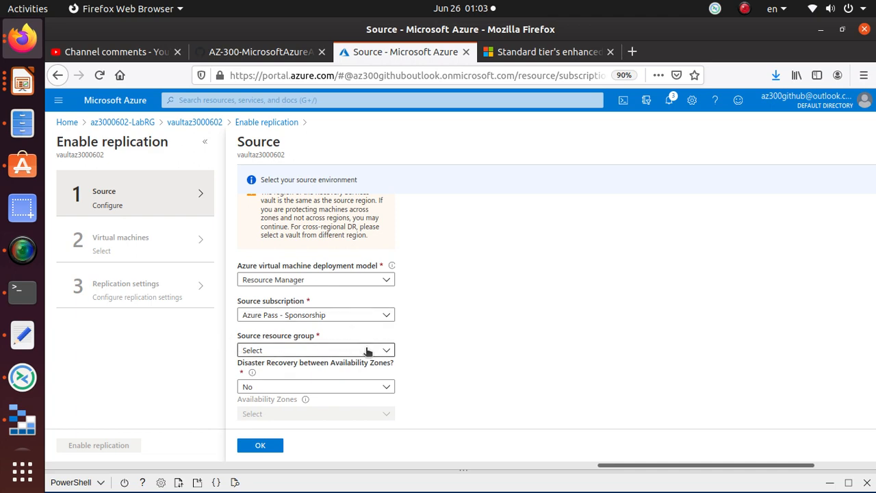
pyautogui.click(253, 52)
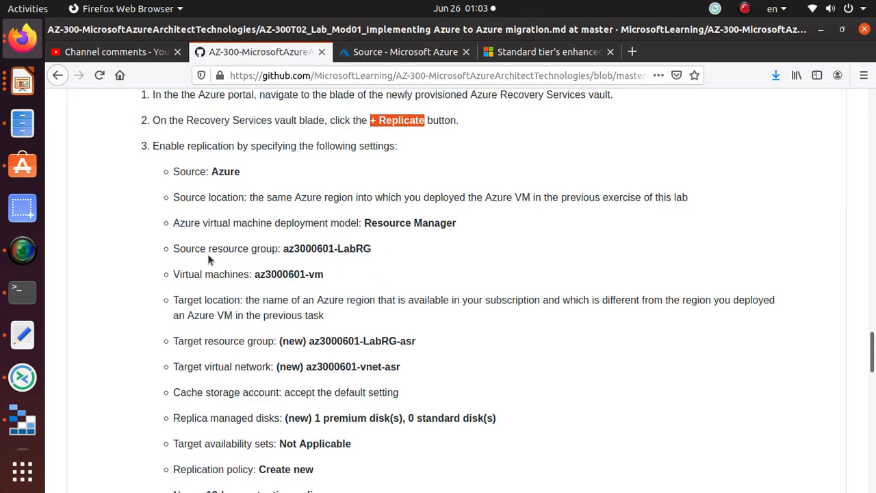
pyautogui.doubleClick(316, 251)
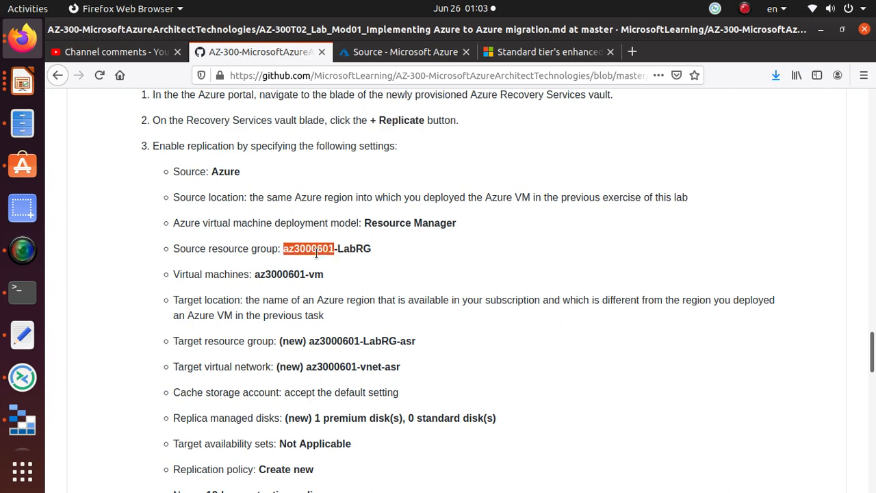
pyautogui.click(352, 250)
pyautogui.click(394, 54)
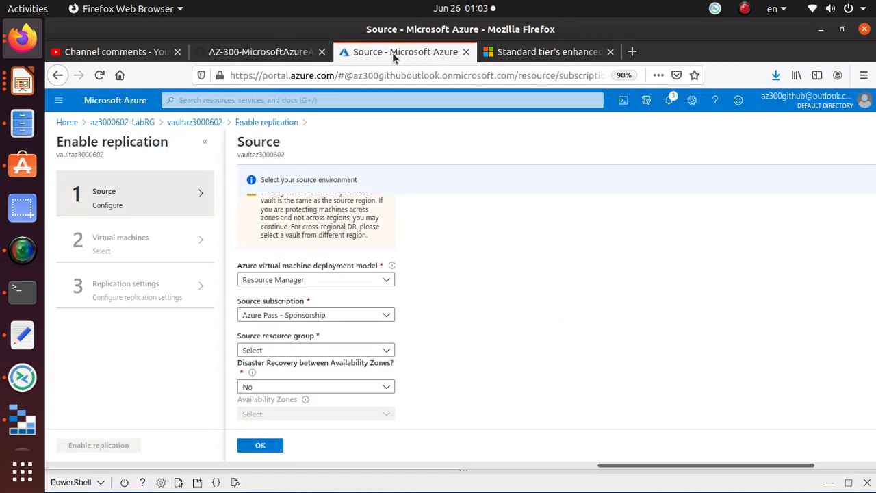
pyautogui.click(340, 350)
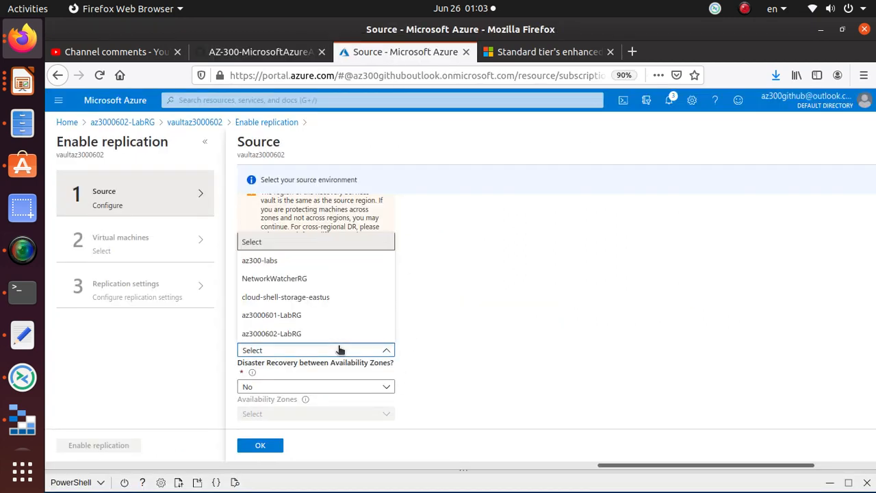
pyautogui.click(296, 315)
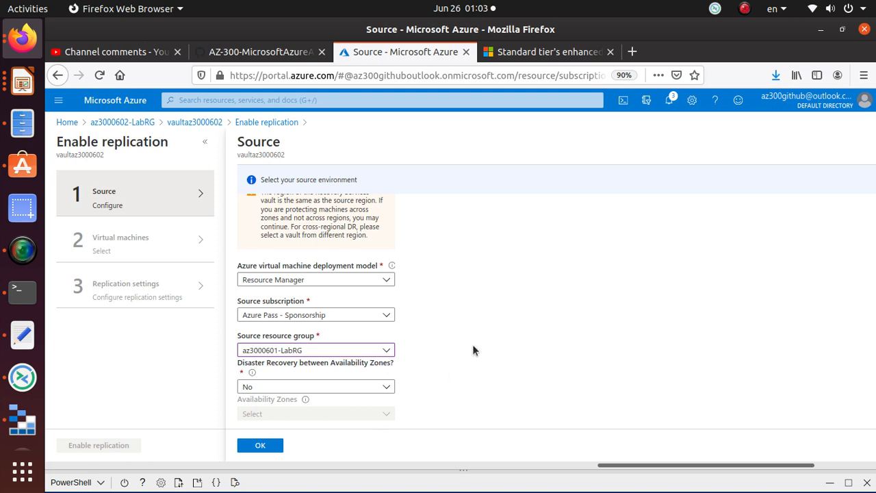
# Step: Check the Disaster Recovery between Availability Zones option, then read the remaining replication settings in the lab instructions
pyautogui.scroll(2, 469, 348)
pyautogui.scroll(-2, 467, 354)
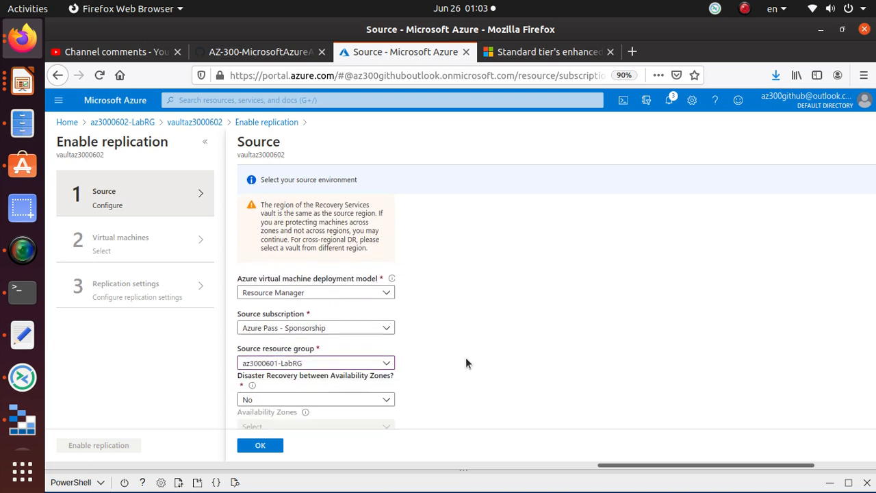
pyautogui.click(296, 387)
pyautogui.click(295, 388)
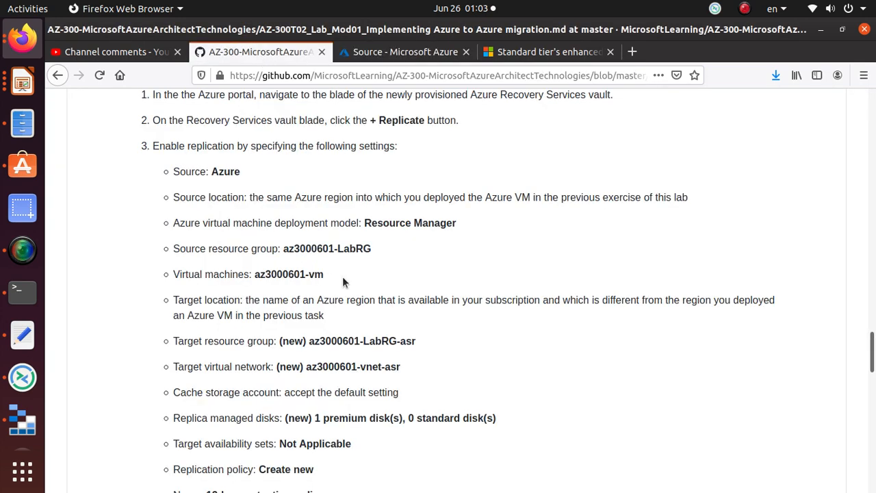
pyautogui.scroll(-4, 239, 295)
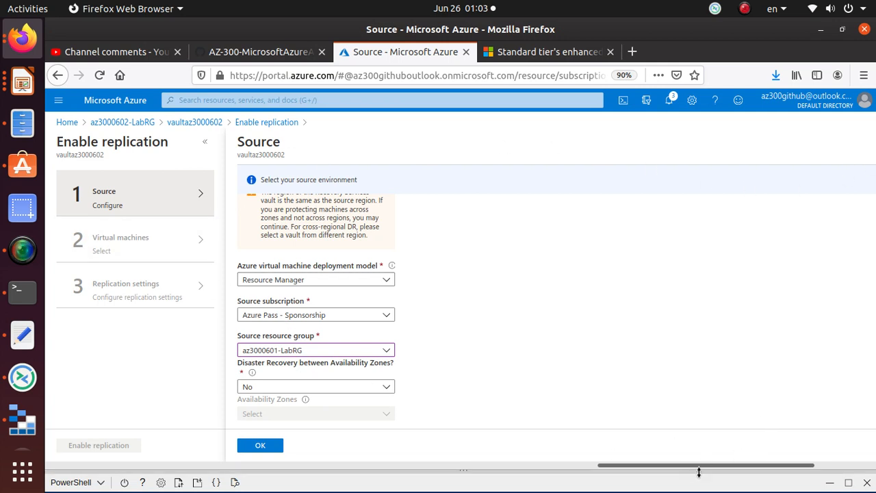
# Step: Close the Cloud Shell pane in the Azure portal and confirm the replication source settings
pyautogui.moveTo(699, 471); pyautogui.dragTo(700, 469)
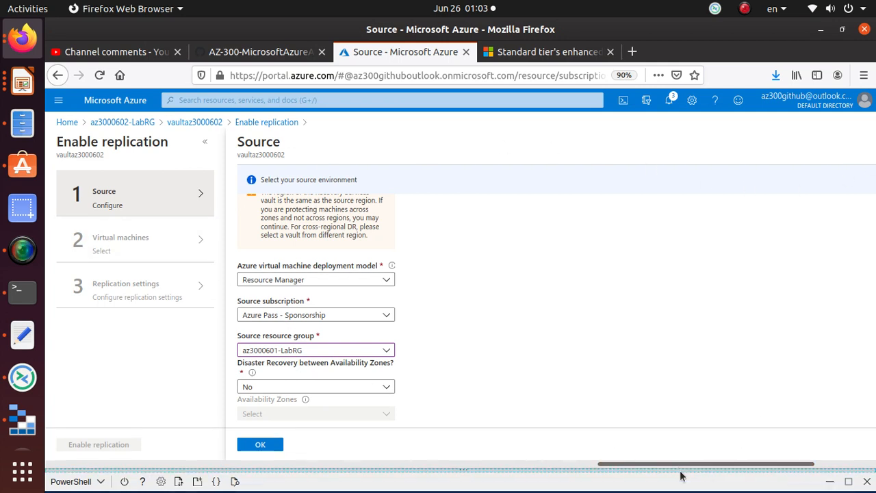
pyautogui.click(866, 483)
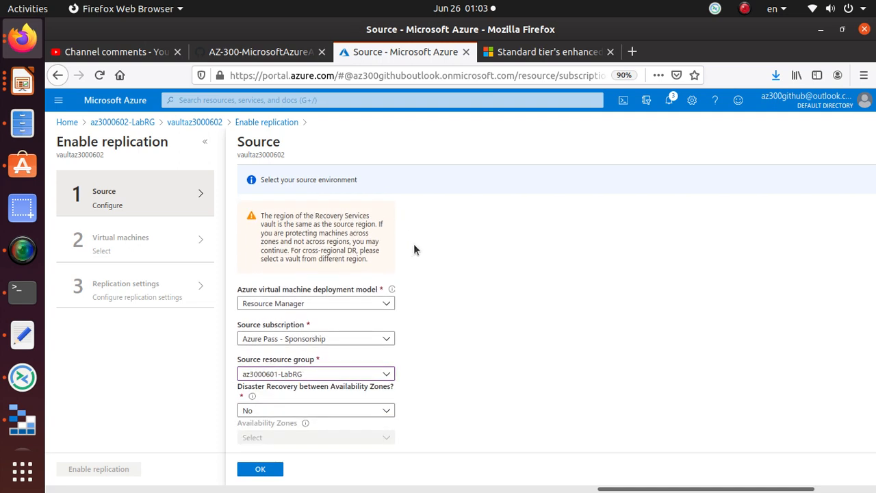
pyautogui.click(264, 472)
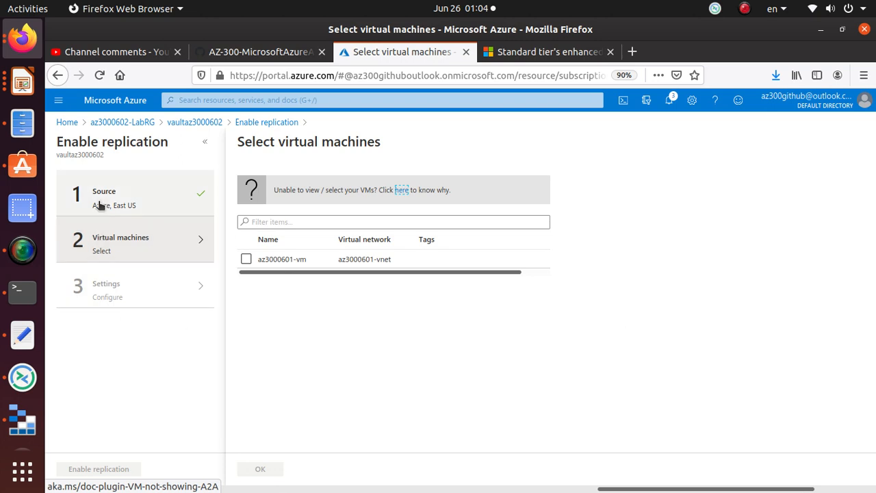
# Step: Reopen the replication source settings and check them against the four source entries in the GitHub lab instructions
pyautogui.click(140, 204)
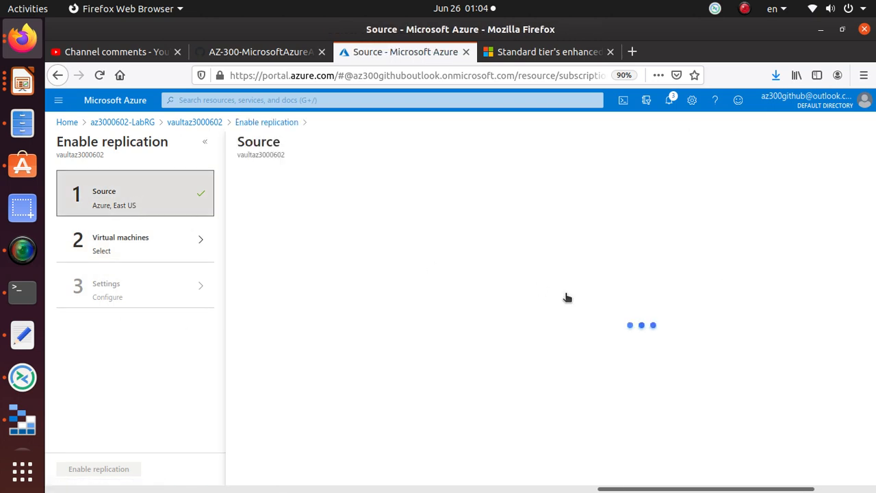
pyautogui.scroll(-2, 411, 387)
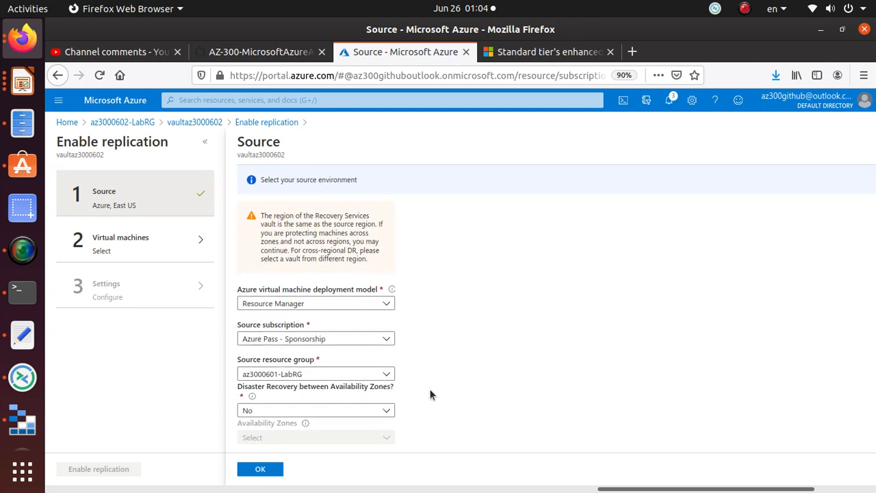
pyautogui.scroll(2, 429, 395)
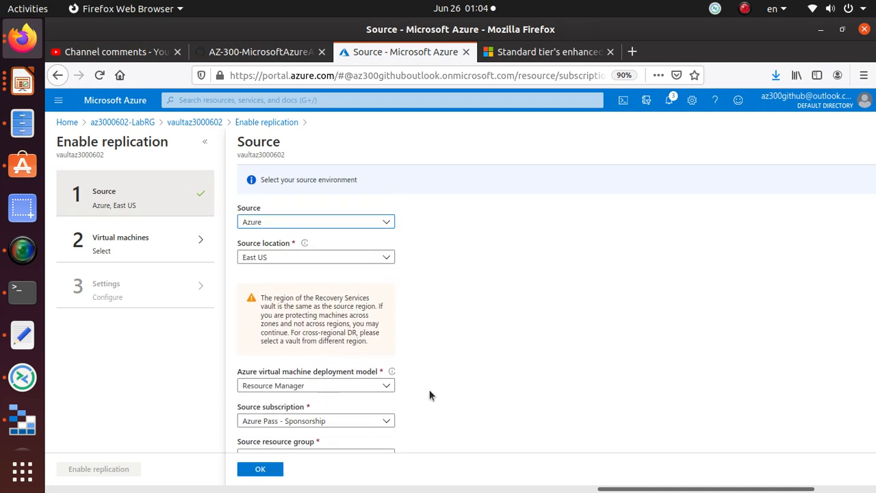
pyautogui.scroll(-3, 429, 389)
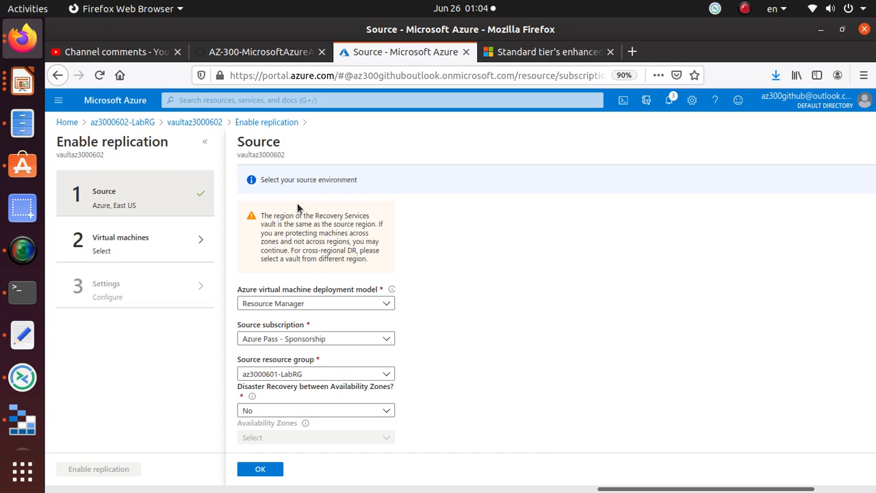
pyautogui.click(277, 53)
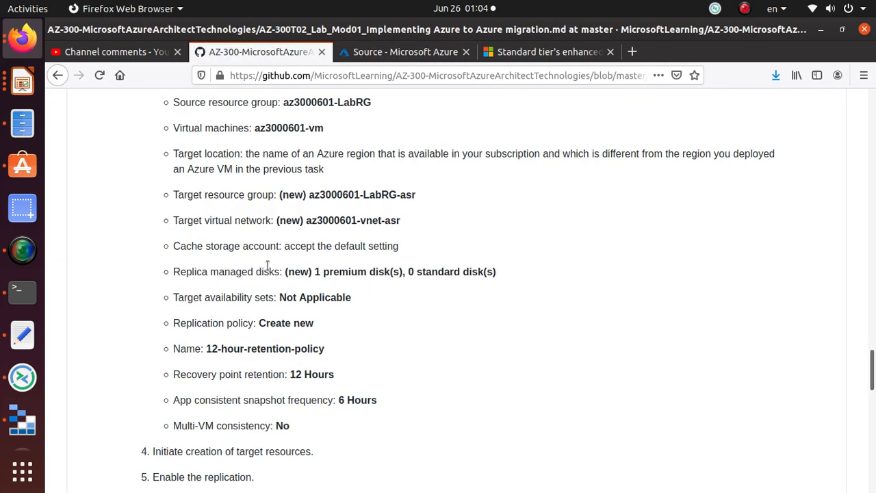
pyautogui.scroll(2, 267, 267)
pyautogui.scroll(3, 296, 200)
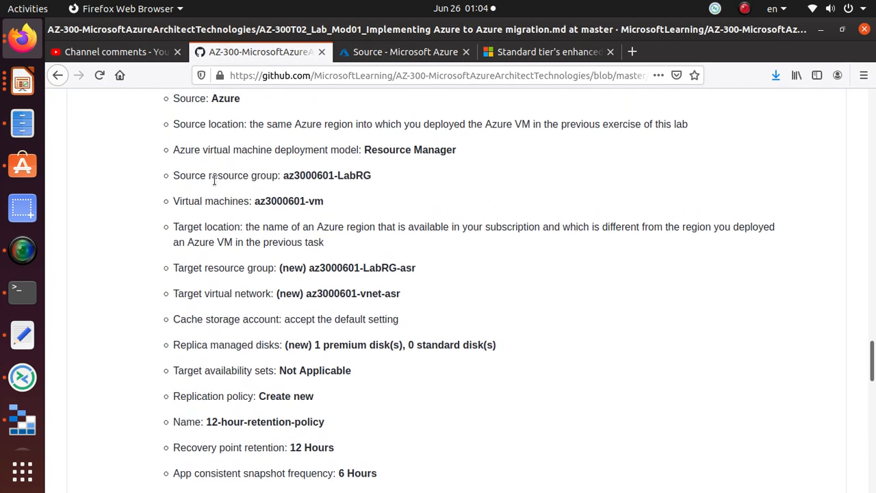
pyautogui.scroll(2, 325, 202)
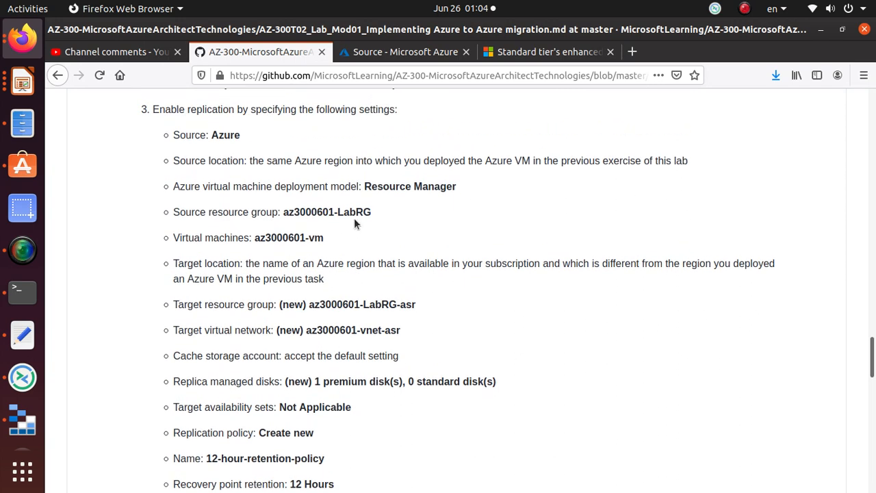
pyautogui.moveTo(346, 214); pyautogui.dragTo(164, 136)
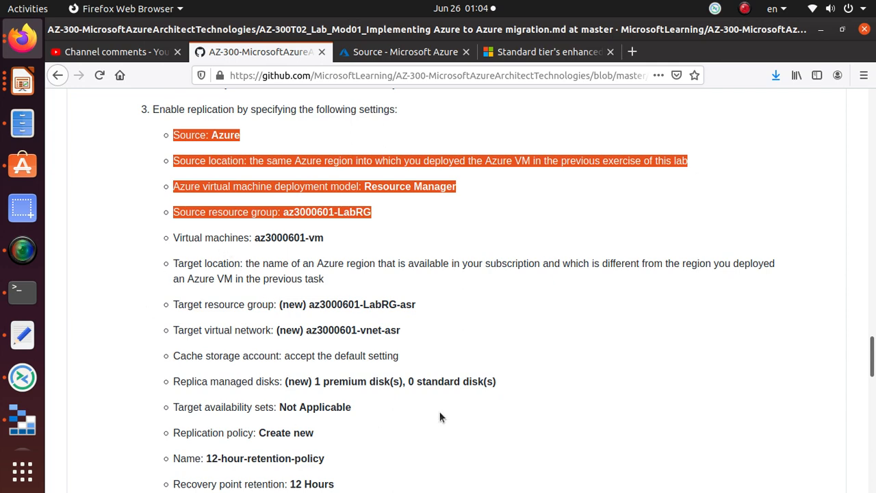
# Step: Copy the VM name from the lab instructions, then choose az3000601-vm as the virtual machine to replicate and confirm the selection
pyautogui.moveTo(255, 238); pyautogui.dragTo(323, 238)
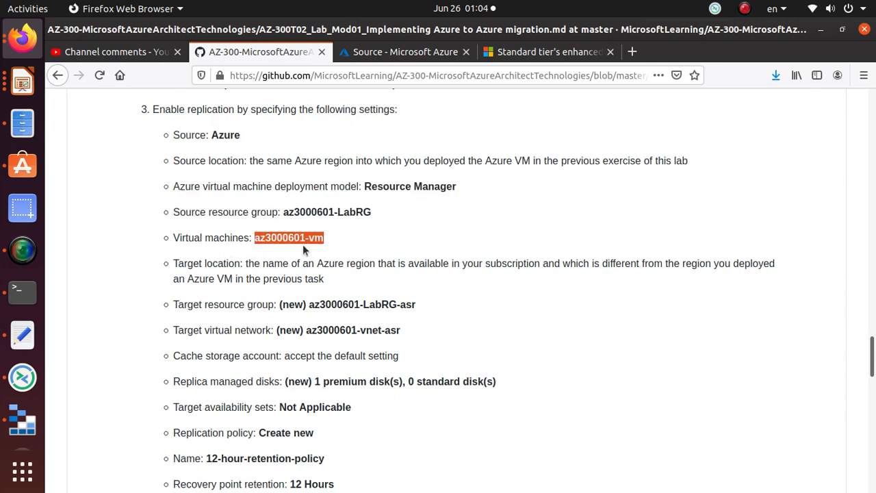
pyautogui.rightClick(312, 234)
pyautogui.click(334, 246)
pyautogui.click(411, 54)
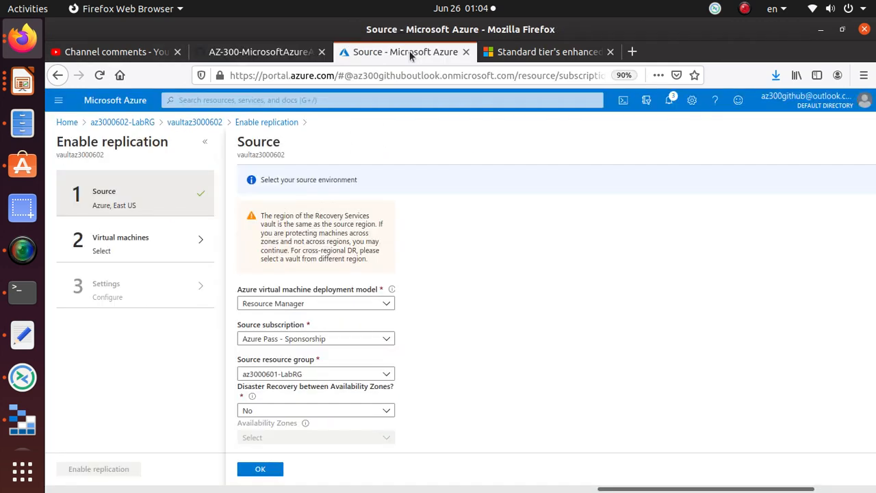
pyautogui.click(119, 245)
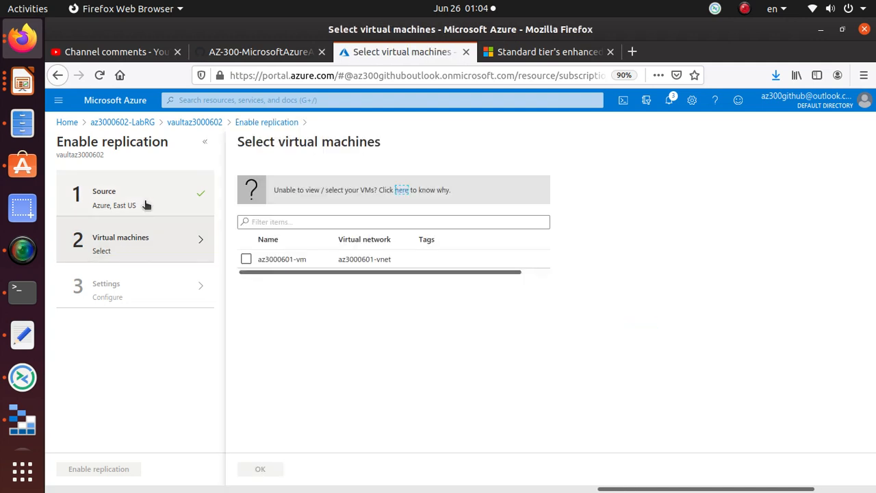
pyautogui.click(246, 260)
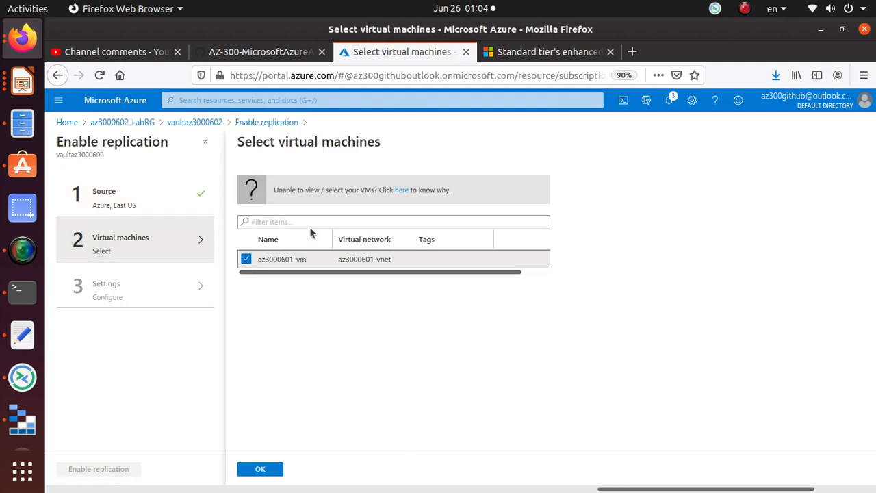
pyautogui.scroll(-2, 337, 322)
pyautogui.scroll(-1, 342, 355)
pyautogui.scroll(3, 342, 355)
pyautogui.scroll(-3, 344, 353)
pyautogui.click(259, 470)
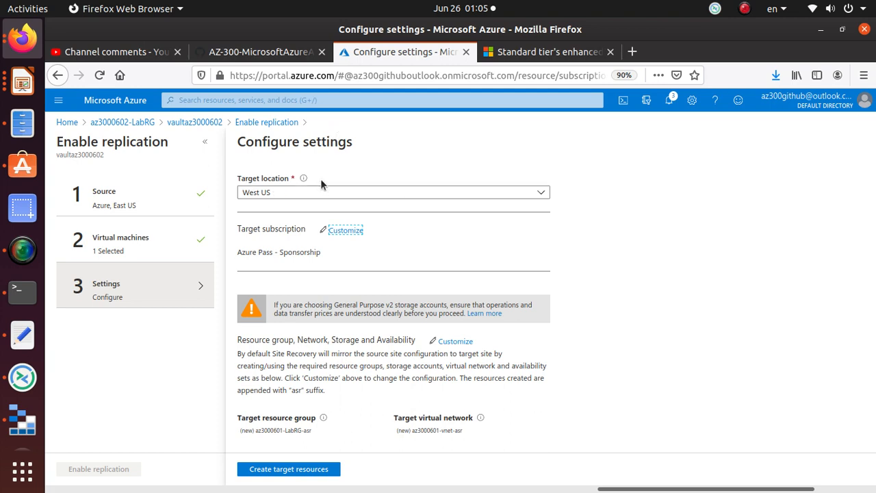
# Step: Read the target location requirement in the lab instructions and compare it and the target resources with the portal's replication settings
pyautogui.click(265, 53)
pyautogui.scroll(-1, 322, 308)
pyautogui.scroll(-2, 326, 320)
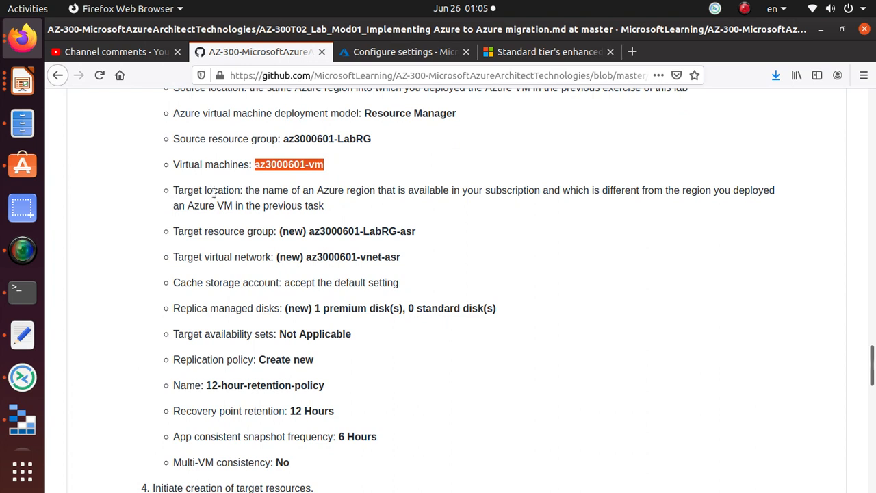
pyautogui.moveTo(246, 190); pyautogui.dragTo(748, 199)
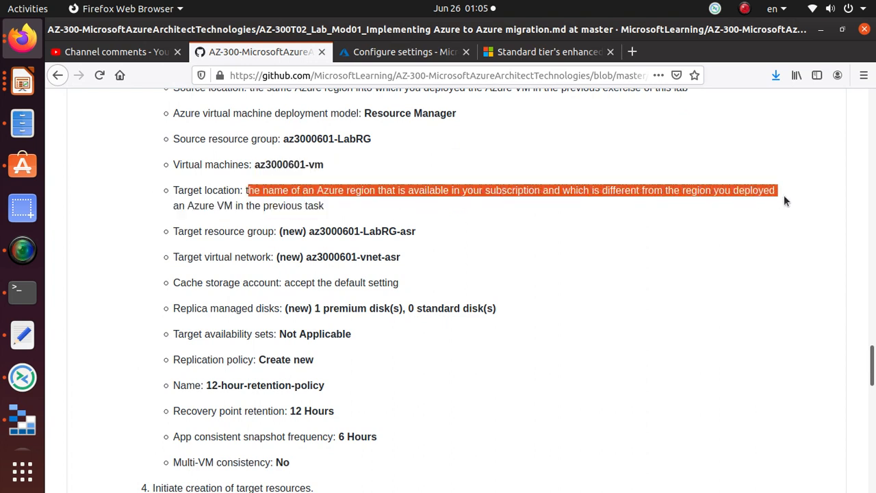
pyautogui.hotkey('alt', 'Tab')
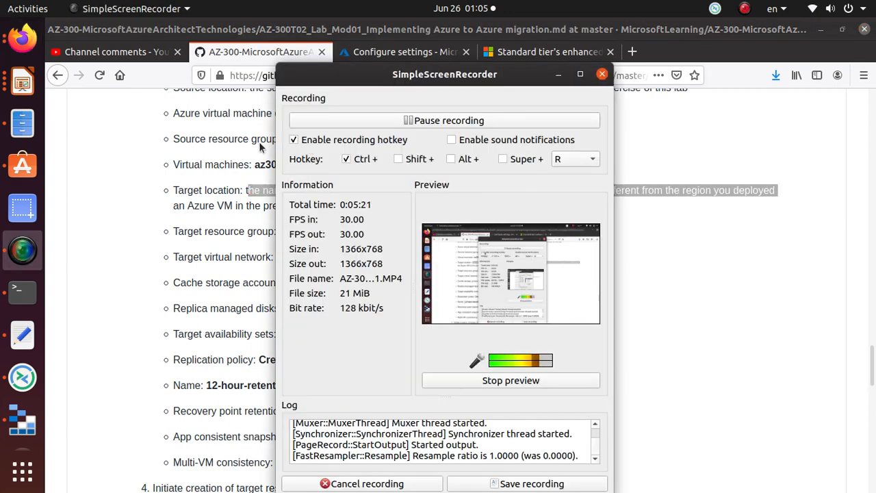
pyautogui.hotkey('alt', 'Tab')
pyautogui.click(384, 57)
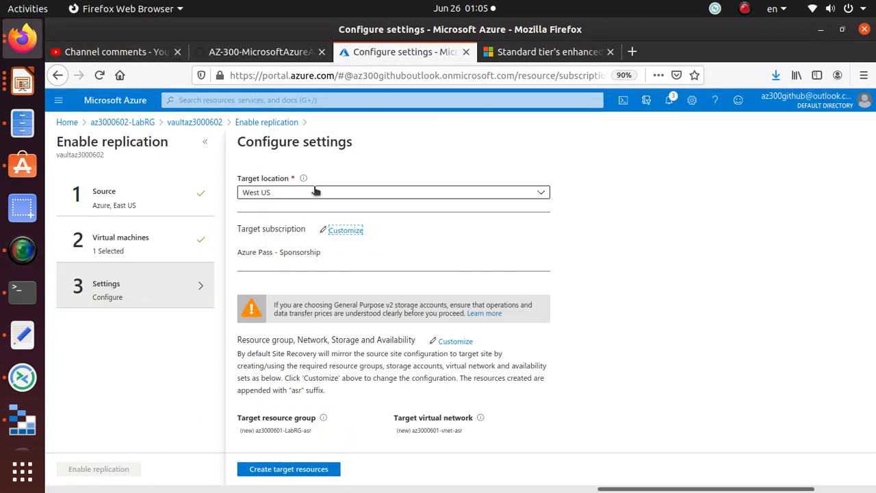
pyautogui.scroll(-1, 257, 323)
pyautogui.scroll(-1, 258, 324)
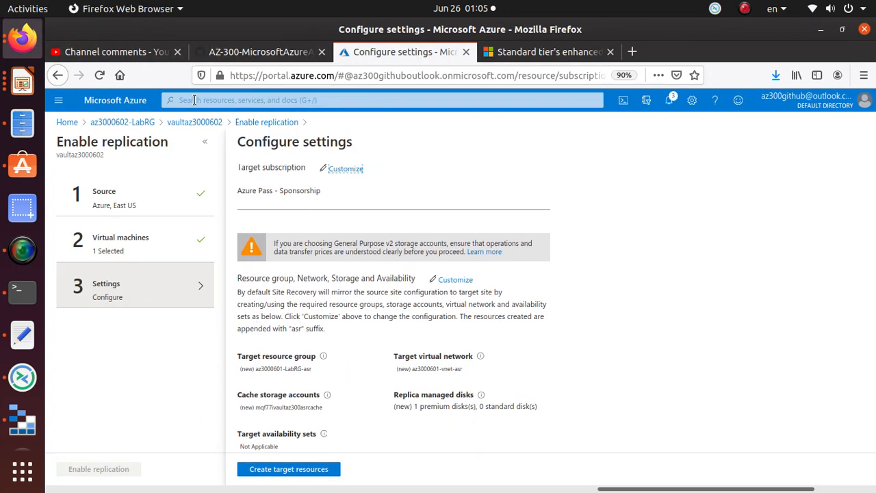
# Step: Review the target subscription and compare the target resource group and virtual network with the names in the lab instructions
pyautogui.scroll(2, 408, 265)
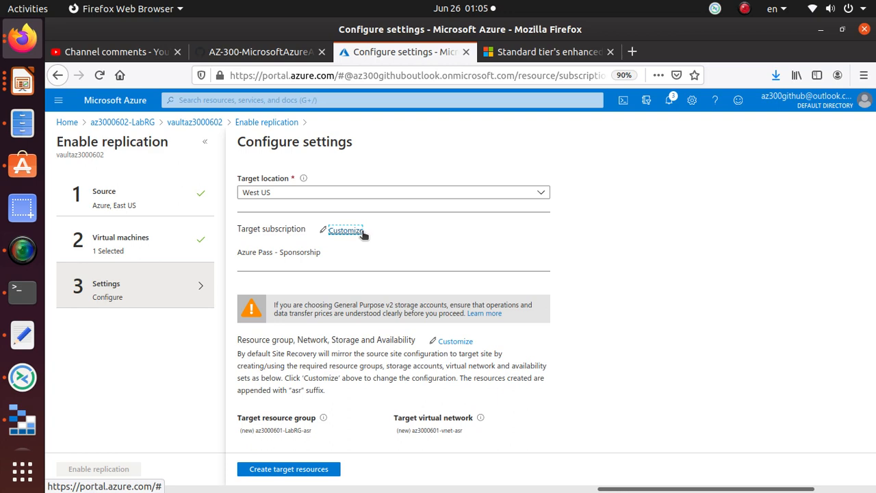
pyautogui.moveTo(334, 253); pyautogui.dragTo(233, 254)
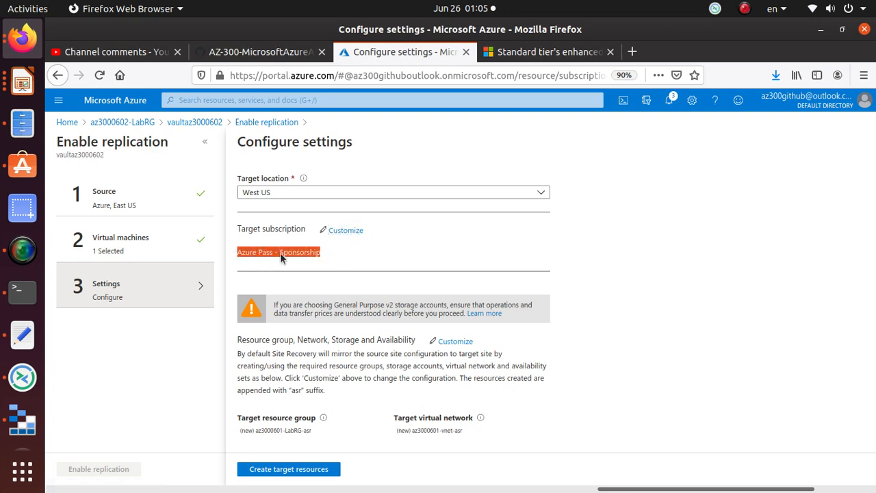
pyautogui.click(257, 53)
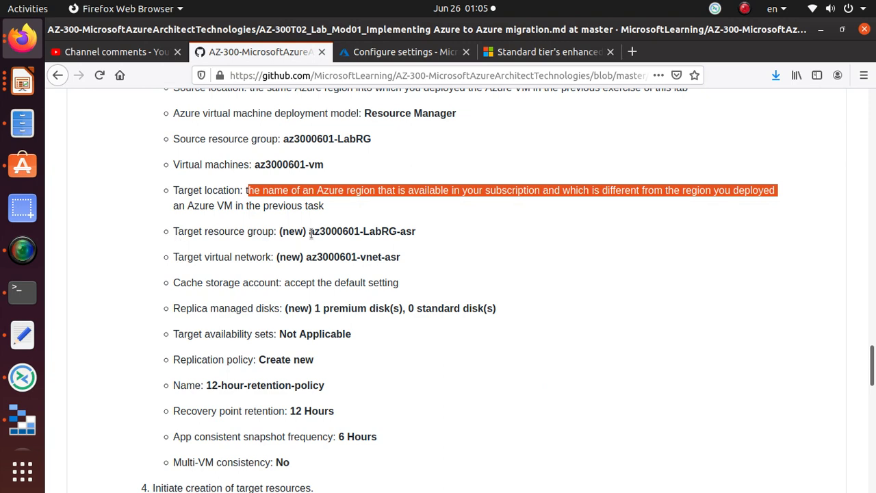
pyautogui.moveTo(311, 233)
pyautogui.mouseDown()
pyautogui.moveTo(416, 232)
pyautogui.moveTo(306, 231)
pyautogui.mouseUp()
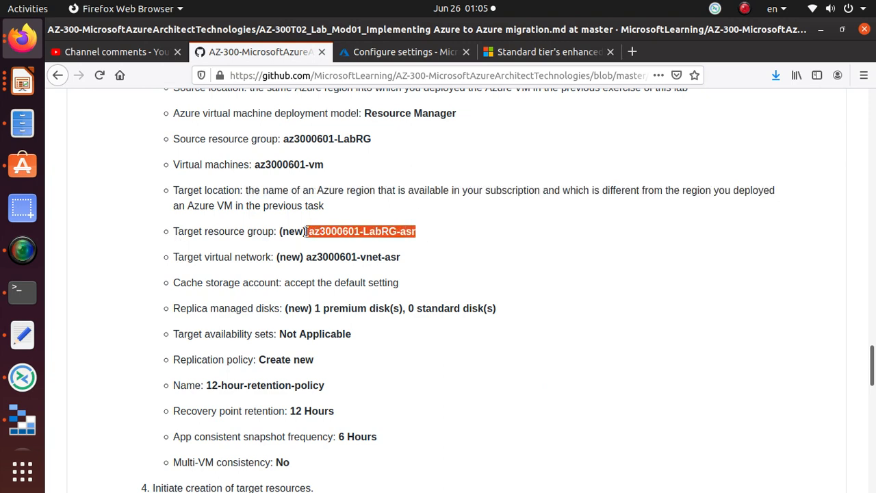
pyautogui.rightClick(324, 233)
pyautogui.click(356, 241)
pyautogui.click(404, 52)
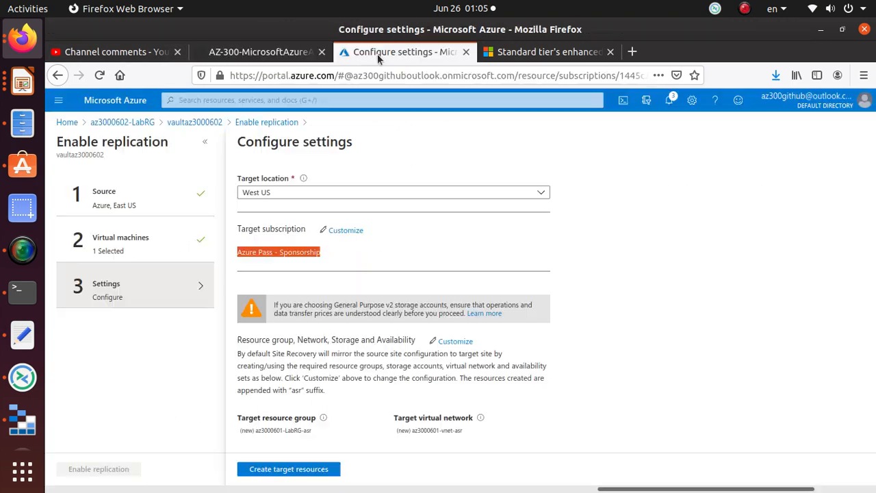
pyautogui.scroll(-3, 306, 285)
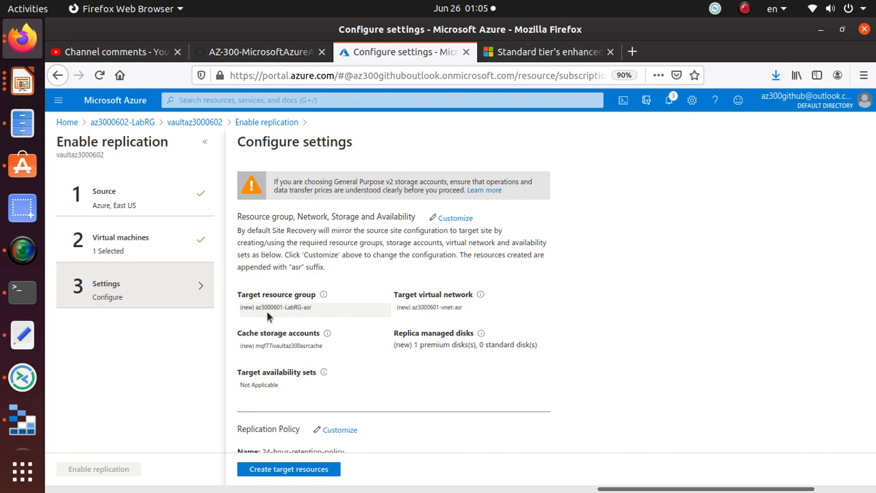
pyautogui.click(257, 54)
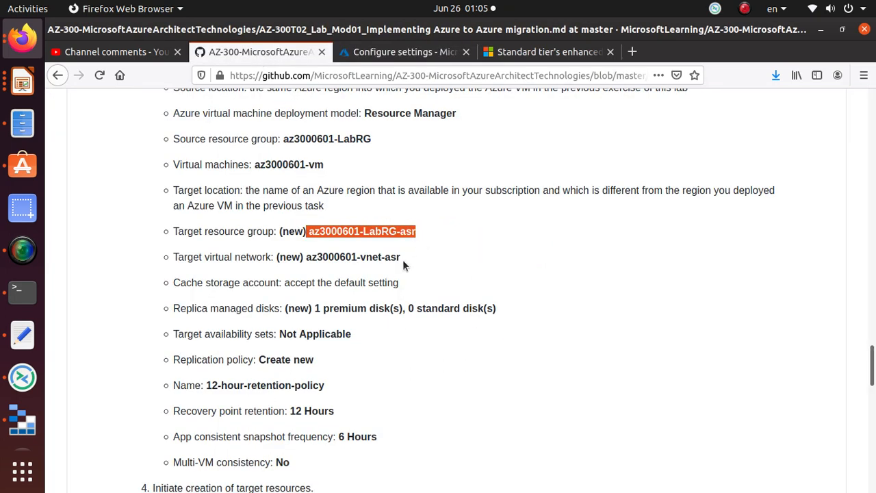
pyautogui.click(373, 52)
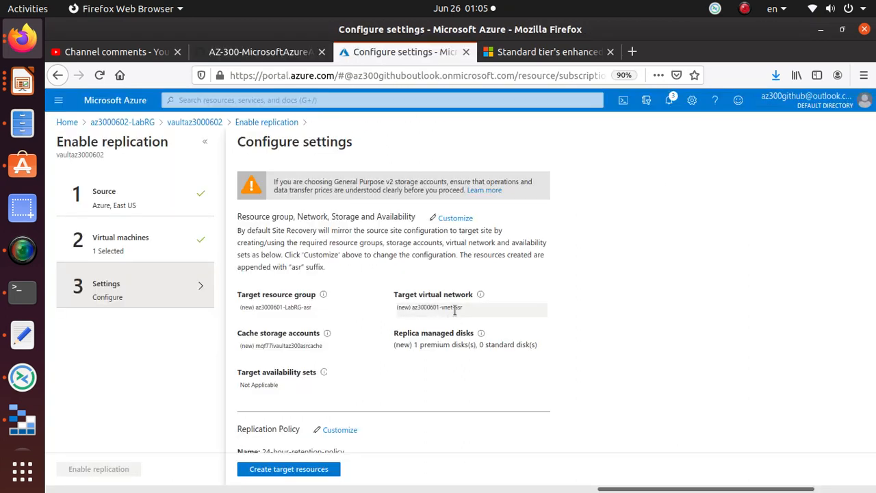
# Step: Compare the cache storage account, replica managed disks and target availability sets in the portal with the lab instructions
pyautogui.click(280, 56)
pyautogui.scroll(-2, 363, 333)
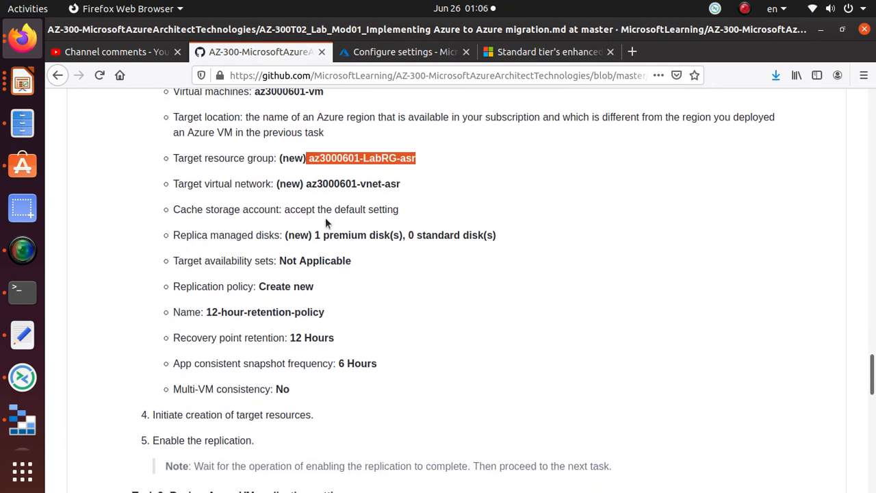
pyautogui.click(385, 53)
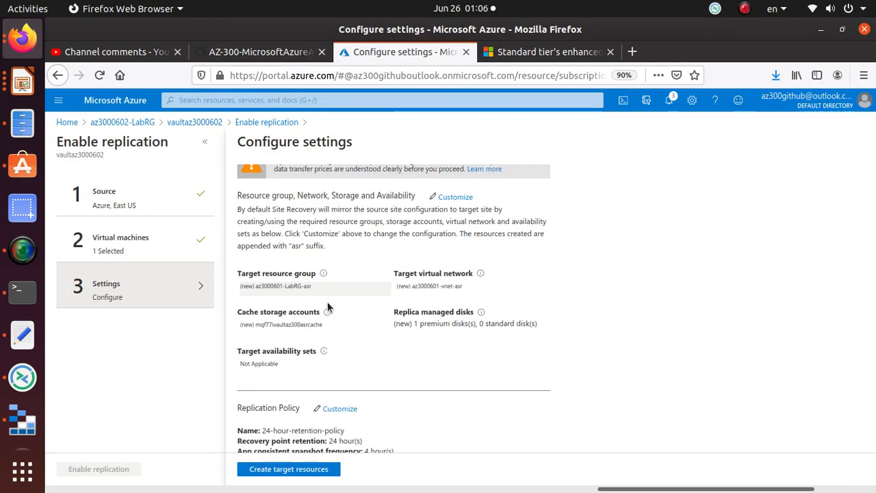
pyautogui.scroll(-3, 363, 311)
pyautogui.click(285, 52)
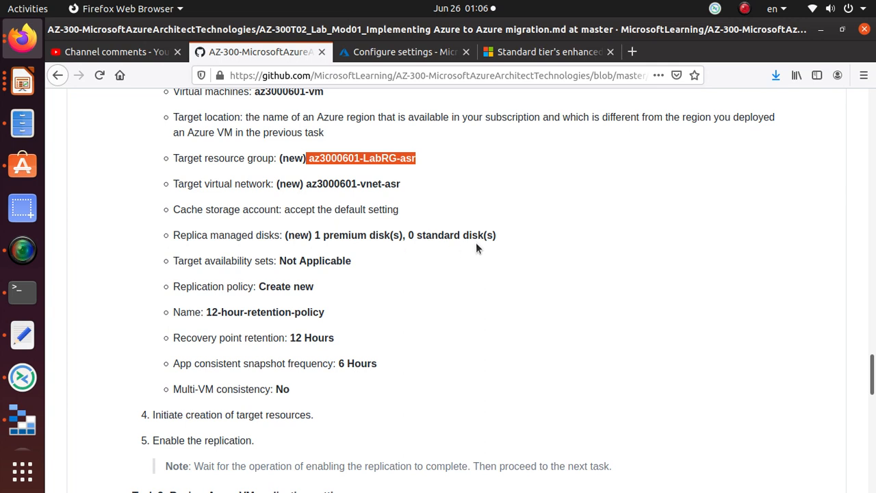
pyautogui.click(375, 52)
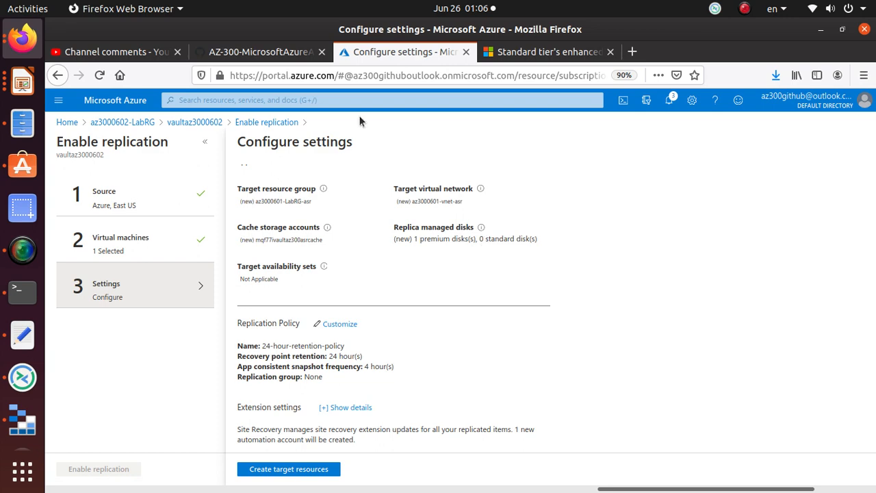
pyautogui.click(278, 56)
pyautogui.scroll(-1, 363, 213)
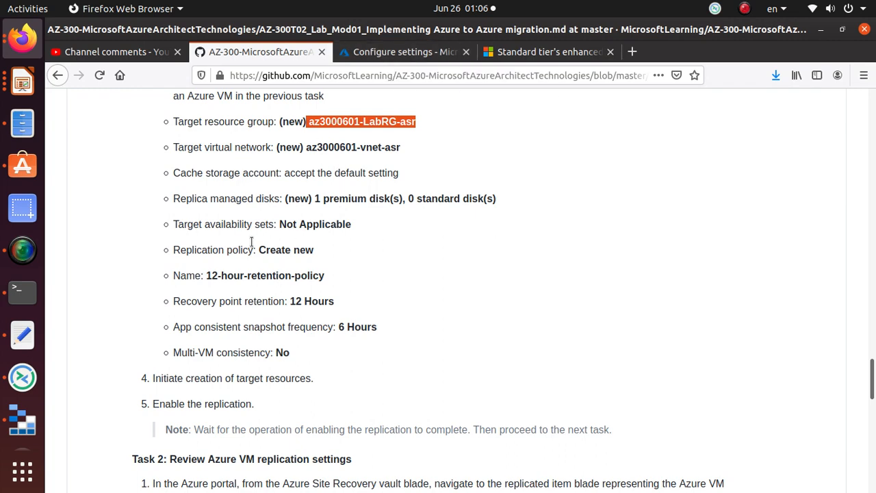
pyautogui.doubleClick(315, 226)
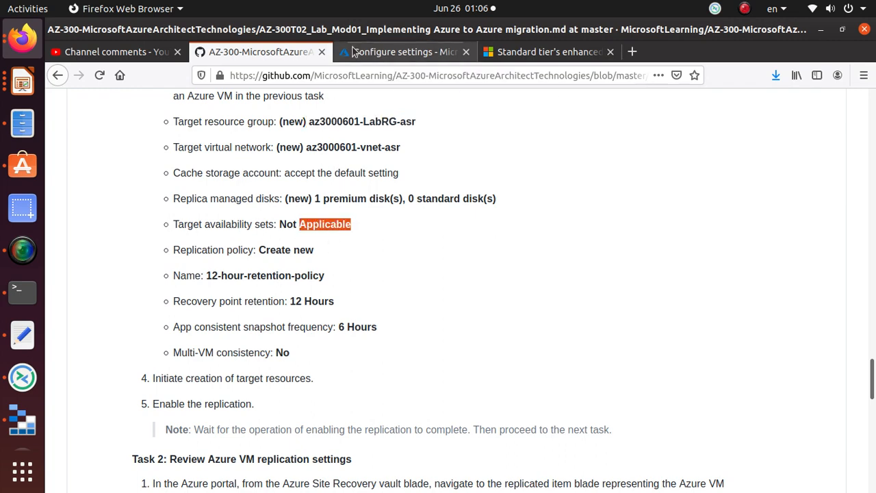
pyautogui.click(404, 52)
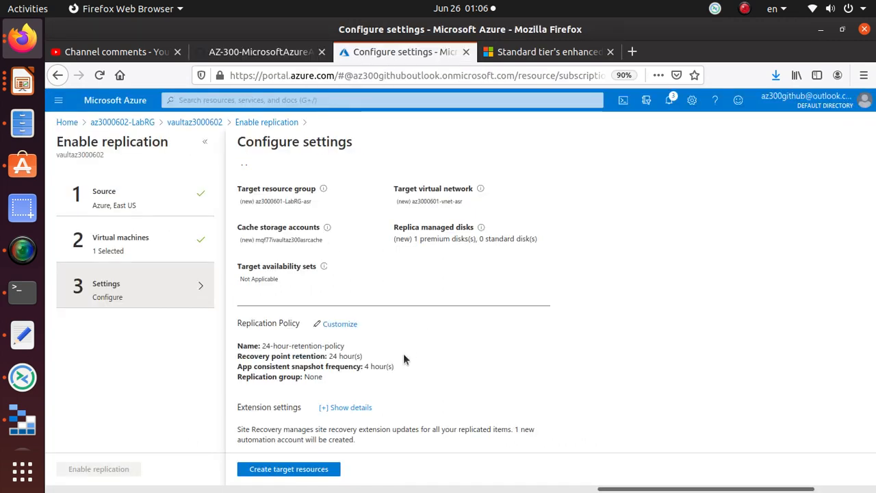
# Step: Compare the portal's replication policy name, recovery point retention and snapshot frequency with the policy entries in the lab instructions
pyautogui.click(290, 52)
pyautogui.scroll(-2, 310, 341)
pyautogui.scroll(-3, 165, 221)
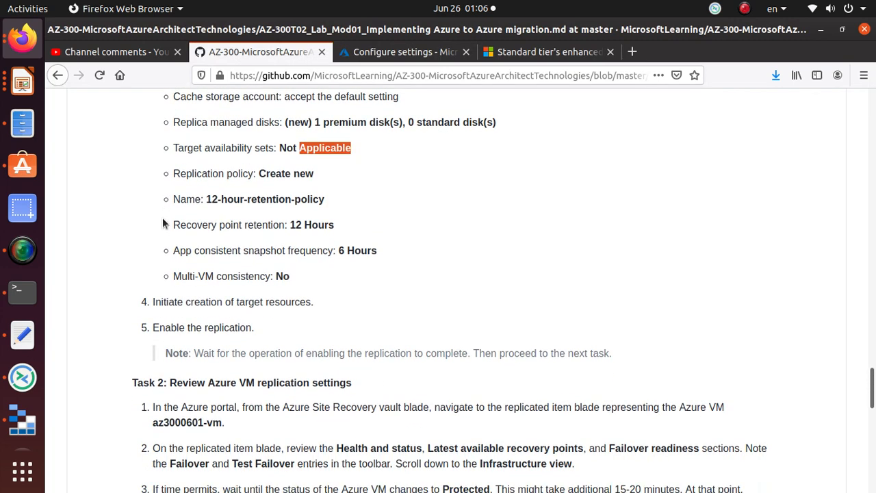
pyautogui.click(404, 51)
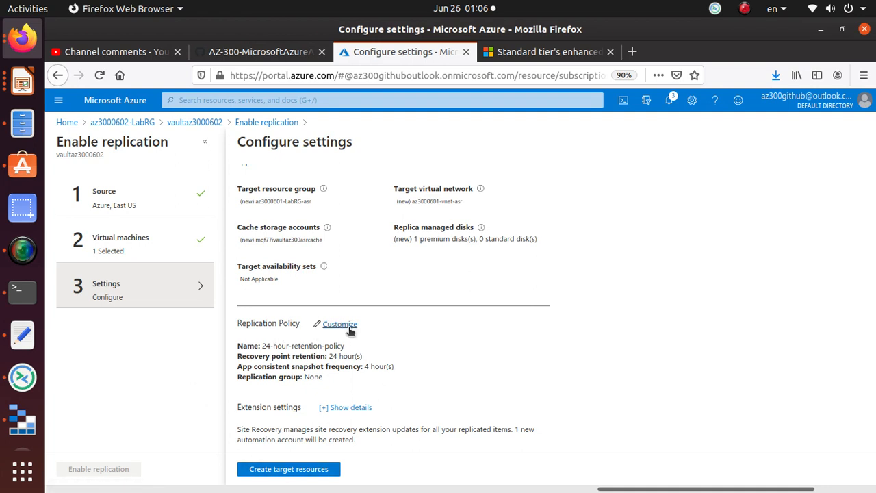
pyautogui.click(261, 52)
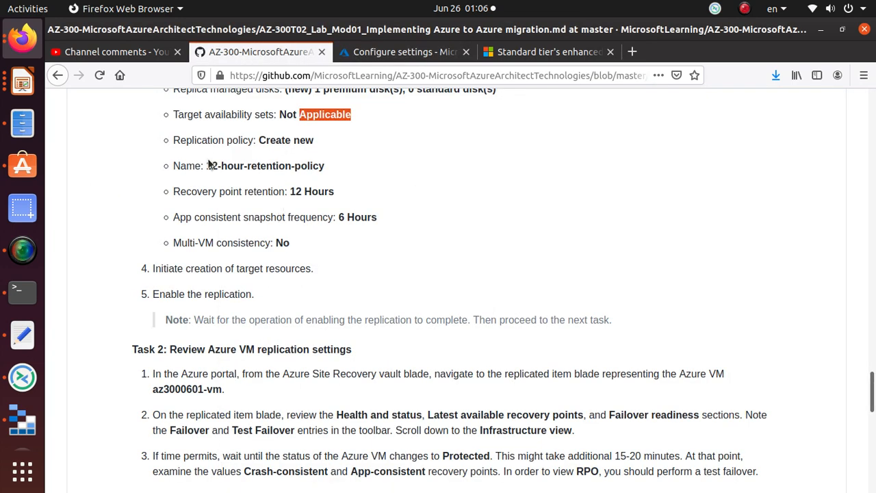
pyautogui.click(400, 52)
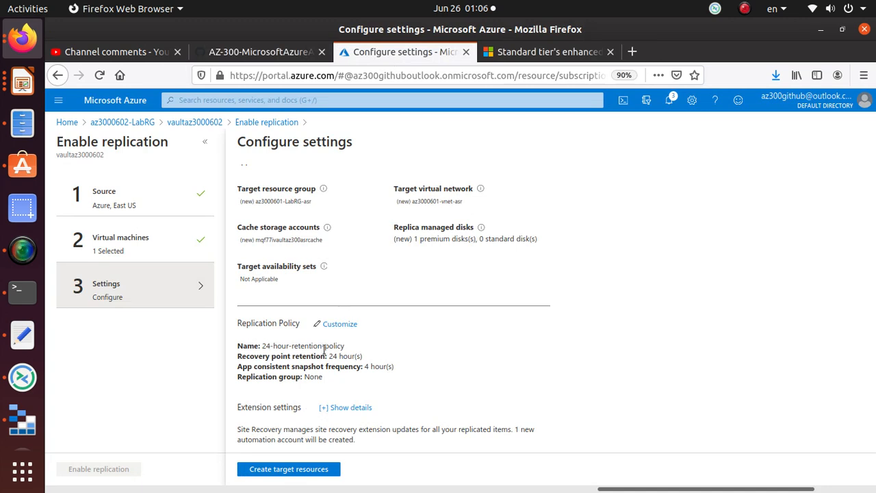
# Step: Customize the replication policy and name it 12-hour-retention-policy, copying the name from the lab instructions
pyautogui.click(340, 324)
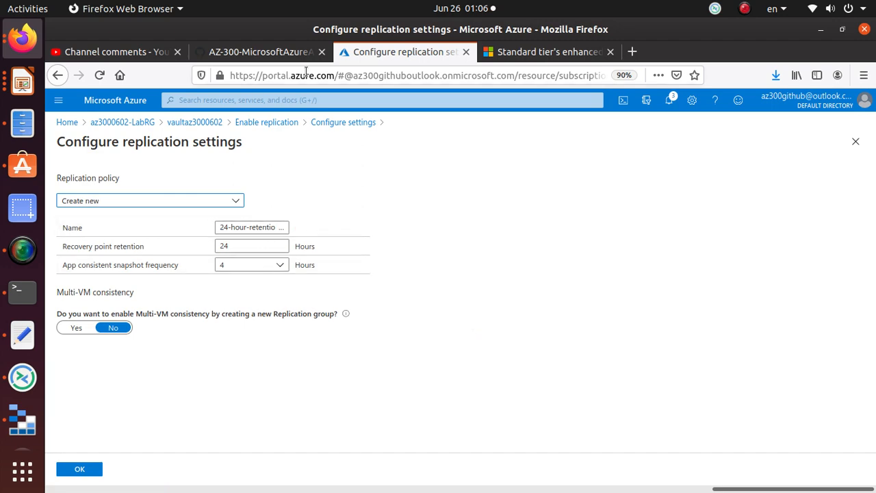
pyautogui.click(263, 52)
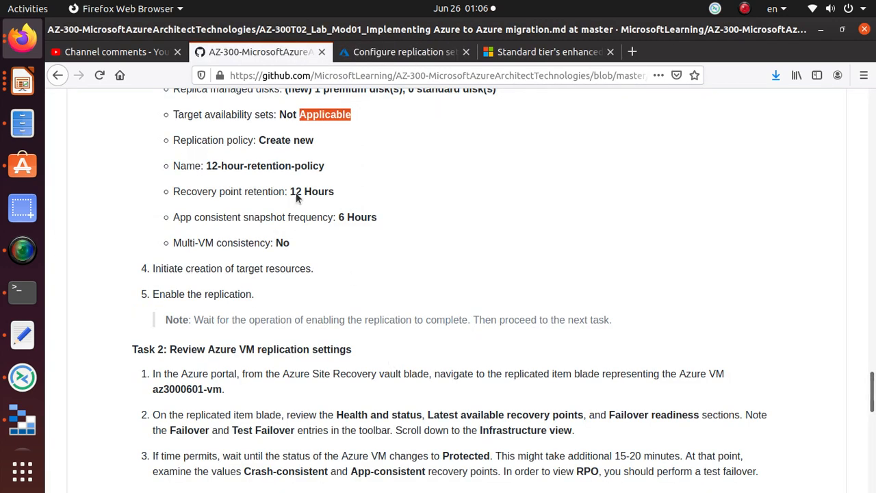
pyautogui.moveTo(324, 165); pyautogui.dragTo(206, 165)
pyautogui.rightClick(226, 168)
pyautogui.click(237, 176)
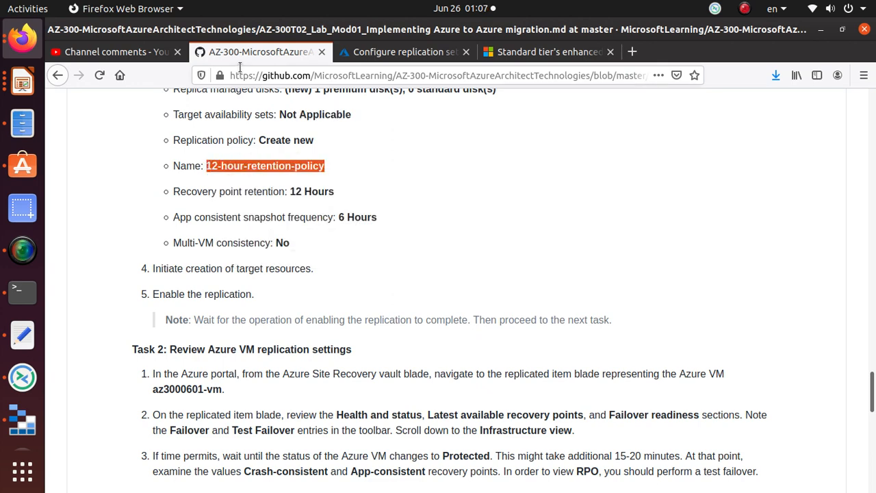
pyautogui.hotkey('ctrl', 'Tab')
pyautogui.tripleClick(250, 227)
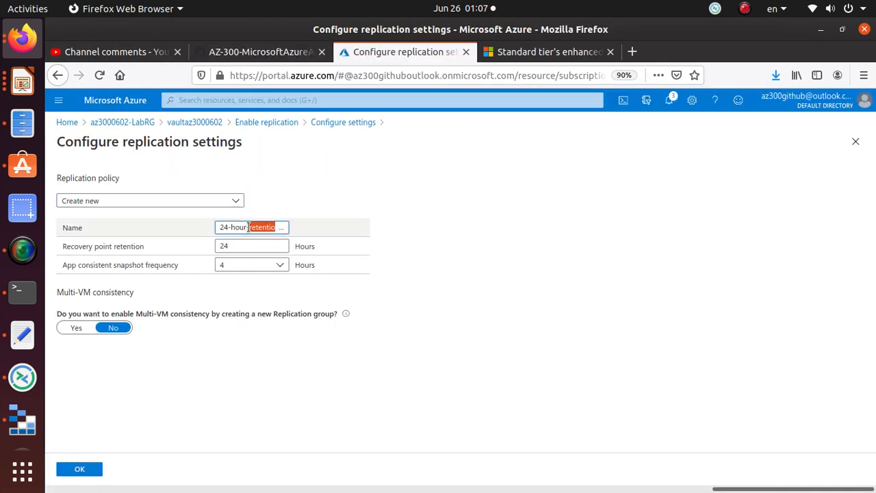
pyautogui.hotkey('ctrl', 'v')
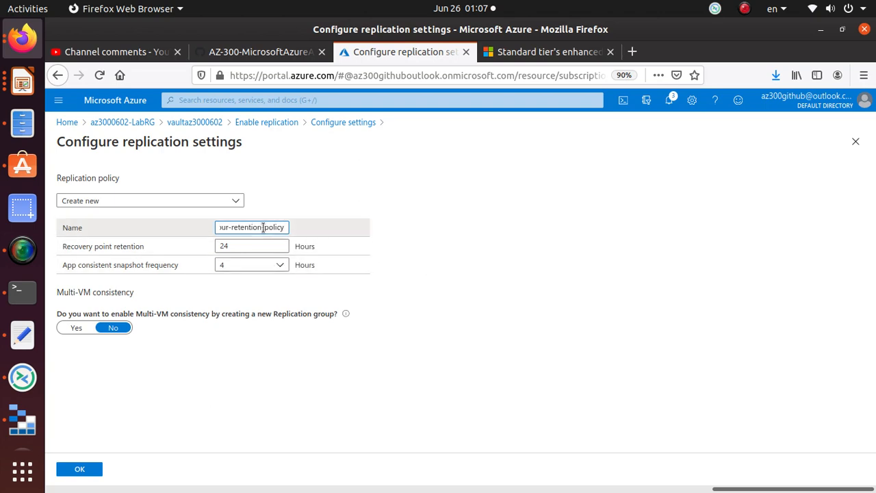
pyautogui.moveTo(262, 228); pyautogui.dragTo(181, 228)
pyautogui.click(171, 254)
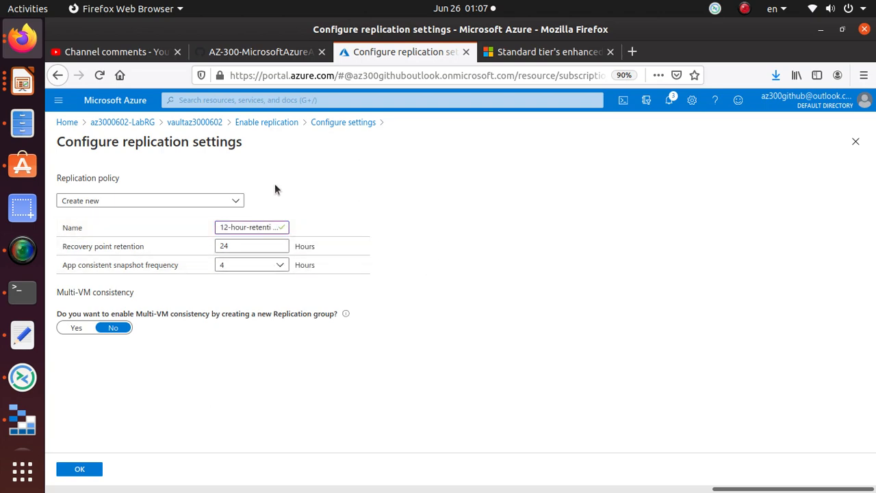
# Step: Check the retention requirement in the lab instructions and set the policy's recovery point retention to 12 hours
pyautogui.click(255, 55)
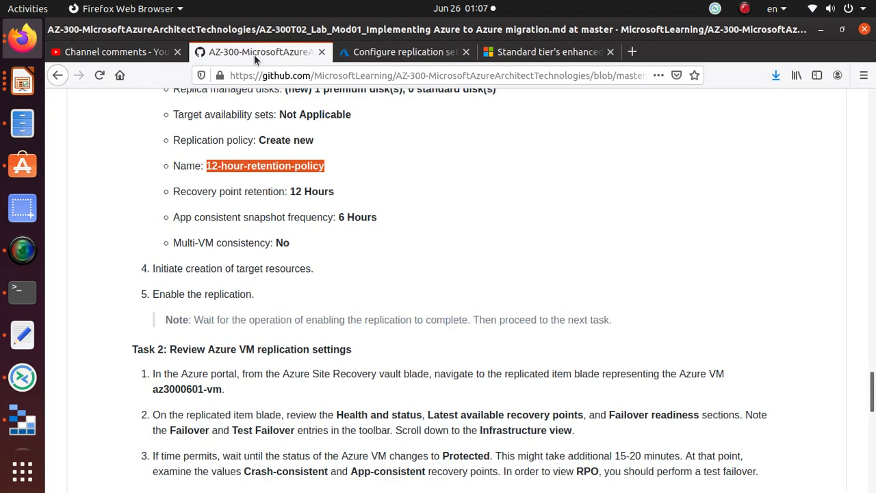
pyautogui.click(367, 58)
pyautogui.click(230, 245)
pyautogui.doubleClick(230, 245)
pyautogui.write('12-hour-retenti')
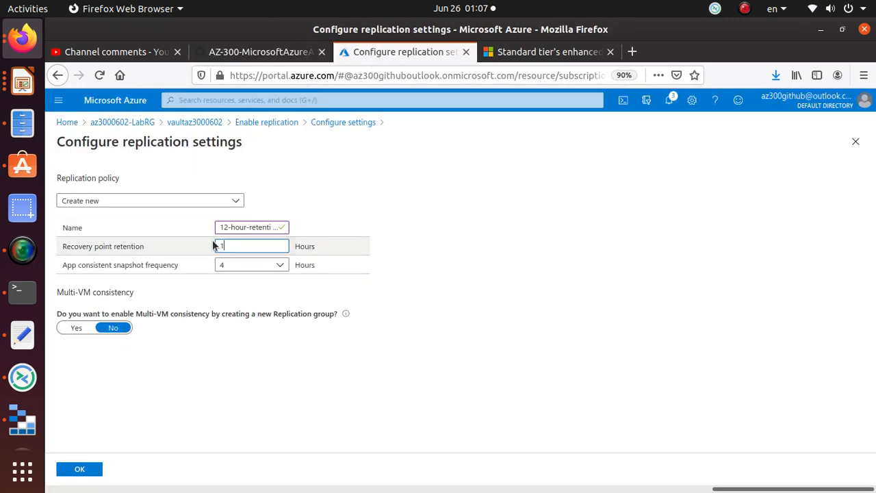
pyautogui.click(469, 247)
# Step: Check the lab instructions and set the policy's app consistent snapshot frequency to 6 hours
pyautogui.click(288, 53)
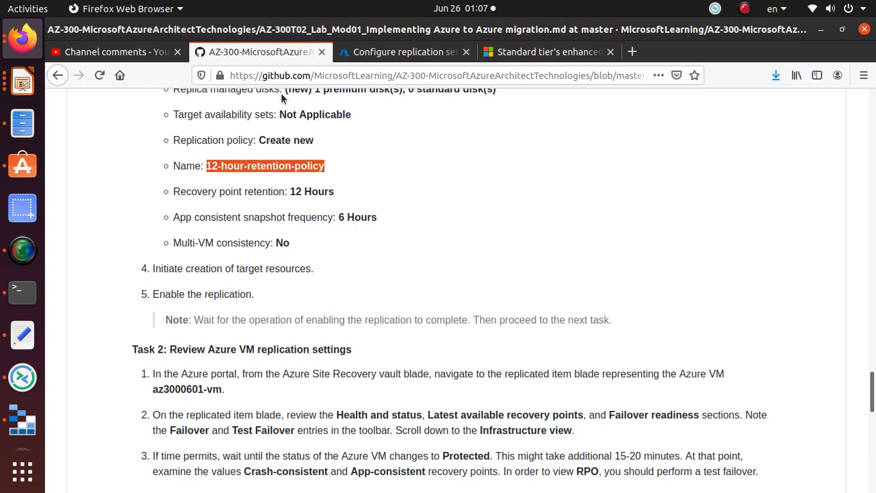
pyautogui.click(377, 54)
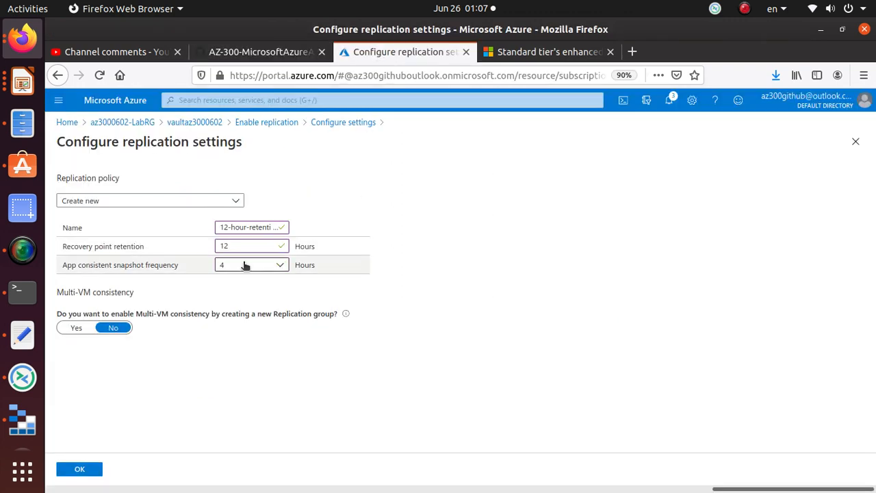
pyautogui.click(218, 264)
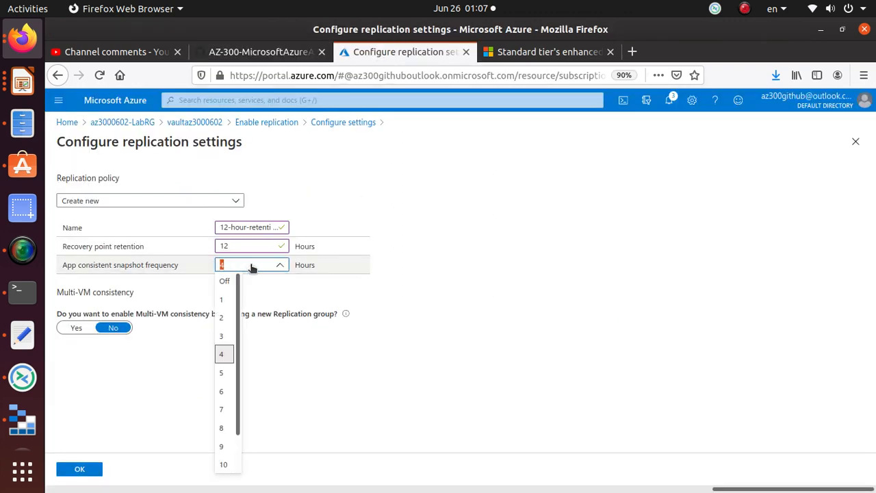
pyautogui.click(221, 391)
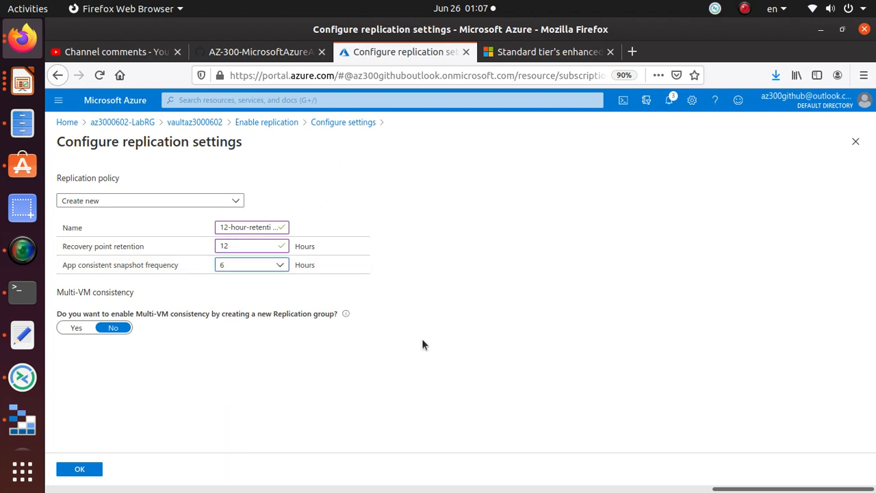
pyautogui.click(423, 340)
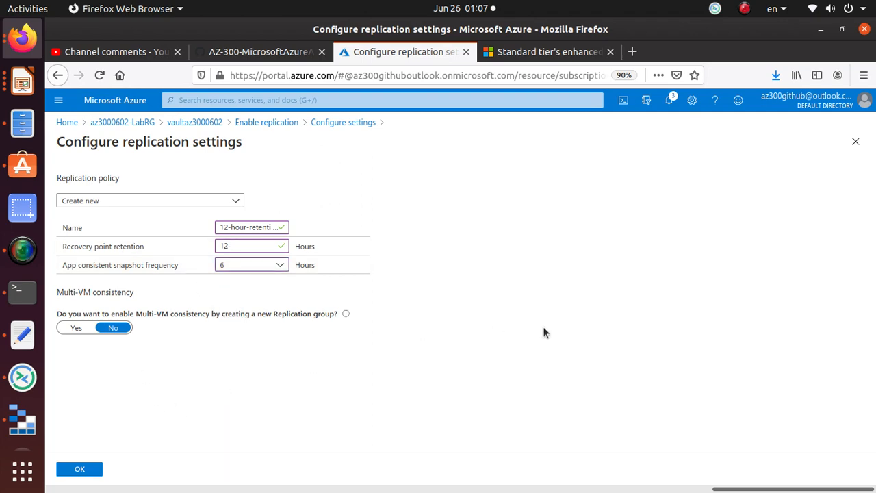
# Step: Check the Multi-VM consistency choice against the lab instructions, keep it at No, and confirm the replication policy settings
pyautogui.click(267, 55)
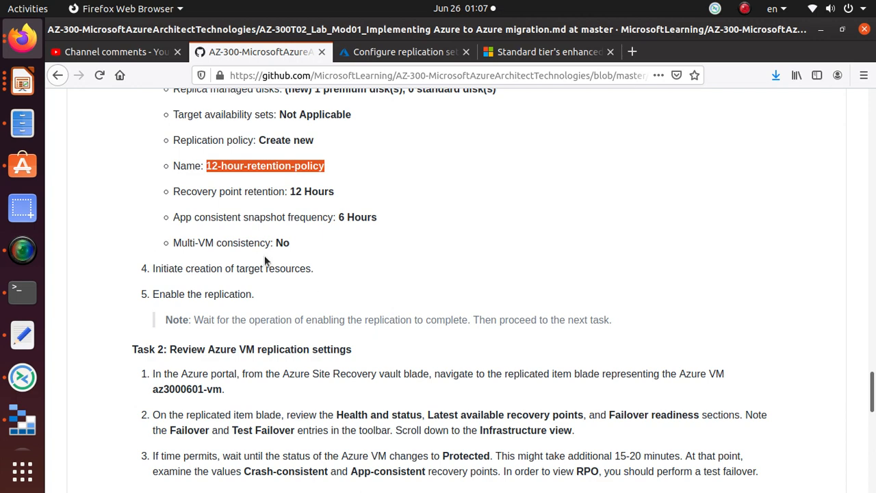
pyautogui.click(387, 52)
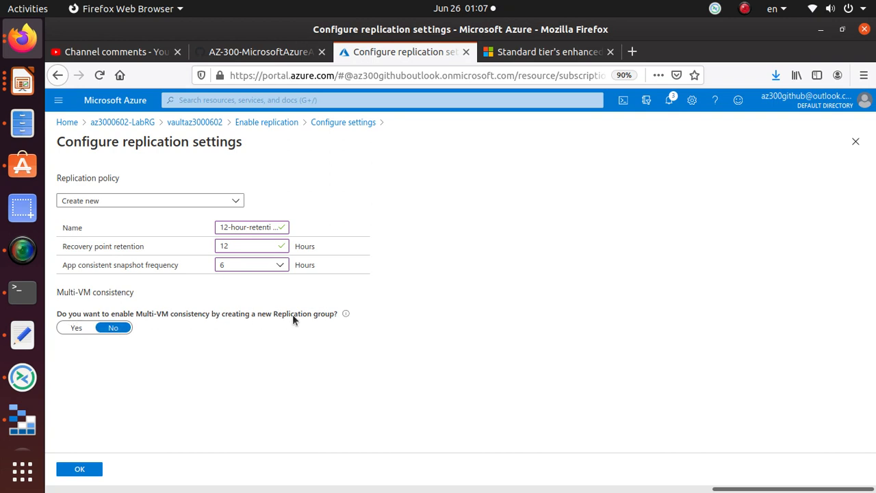
pyautogui.click(87, 471)
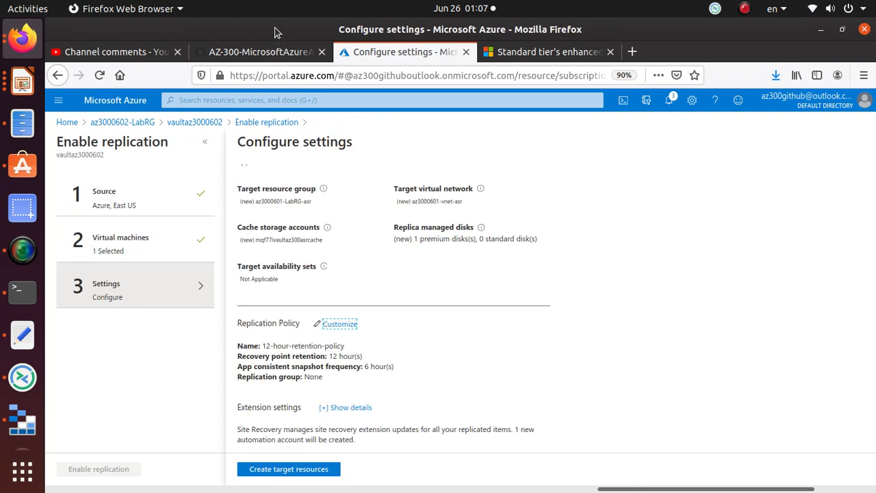
# Step: Check the next lab instruction and start creating the target resources for the replication in the Azure portal
pyautogui.click(269, 55)
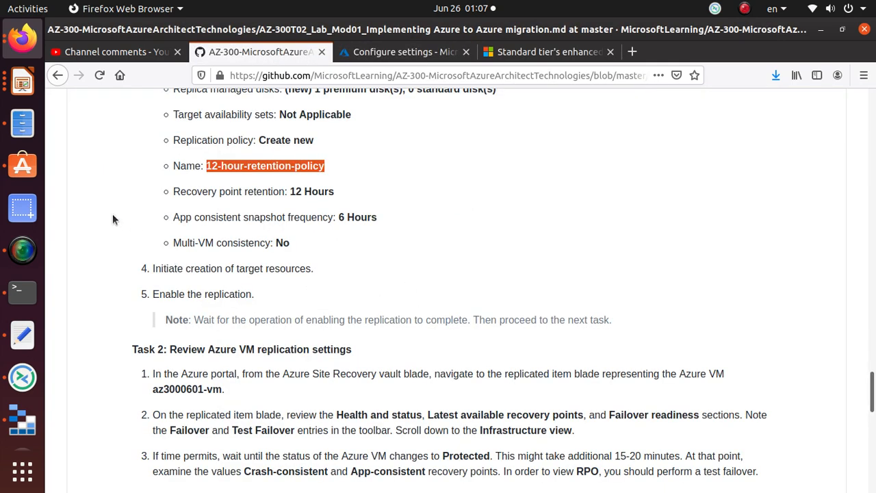
pyautogui.scroll(-2, 113, 219)
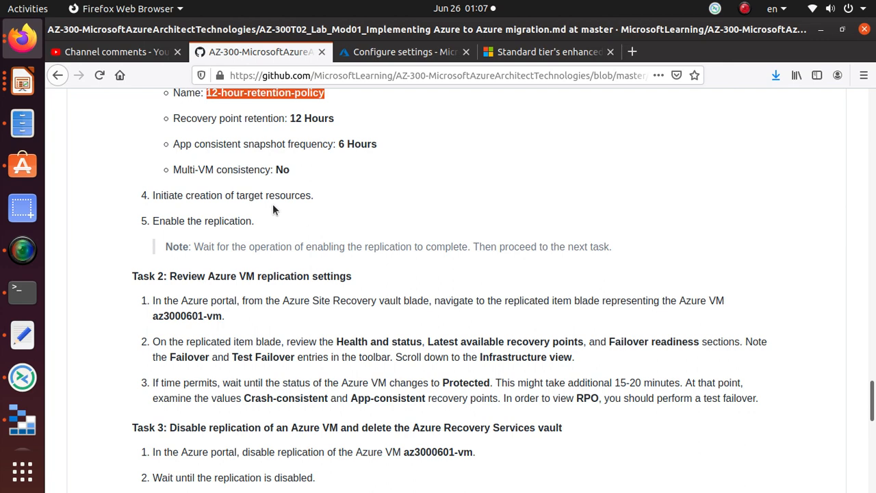
pyautogui.click(394, 52)
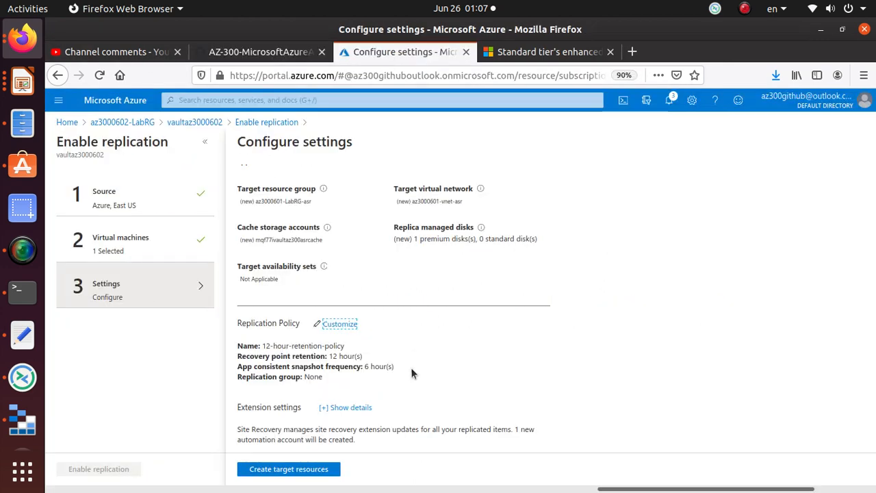
pyautogui.click(314, 470)
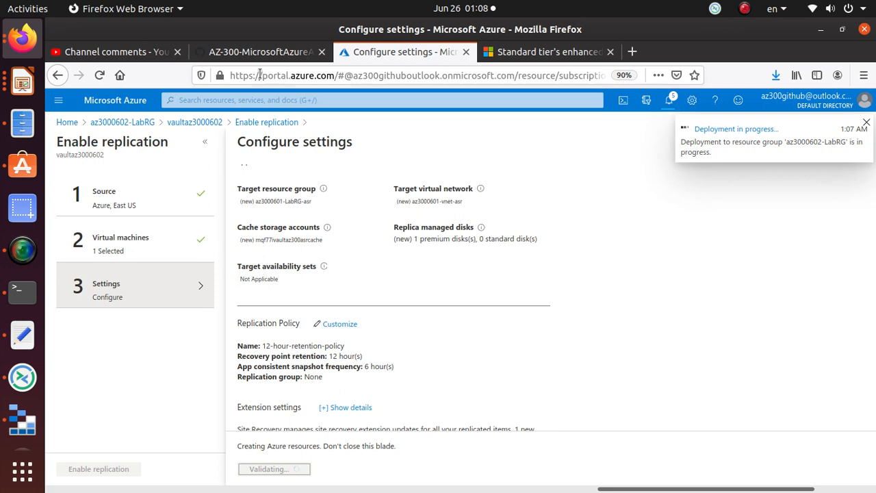
# Step: Read the lab instructions for Tasks 2 and 3 on reviewing and disabling VM replication, checking the resource creation in between
pyautogui.click(261, 52)
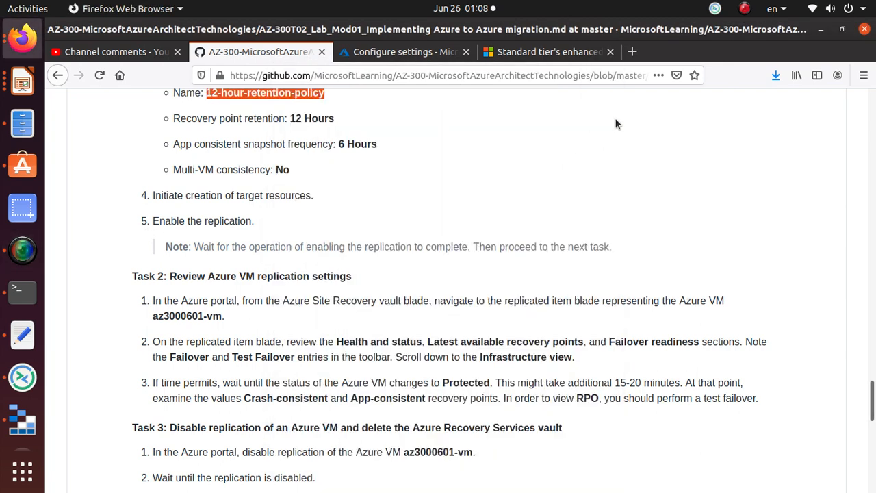
pyautogui.click(403, 54)
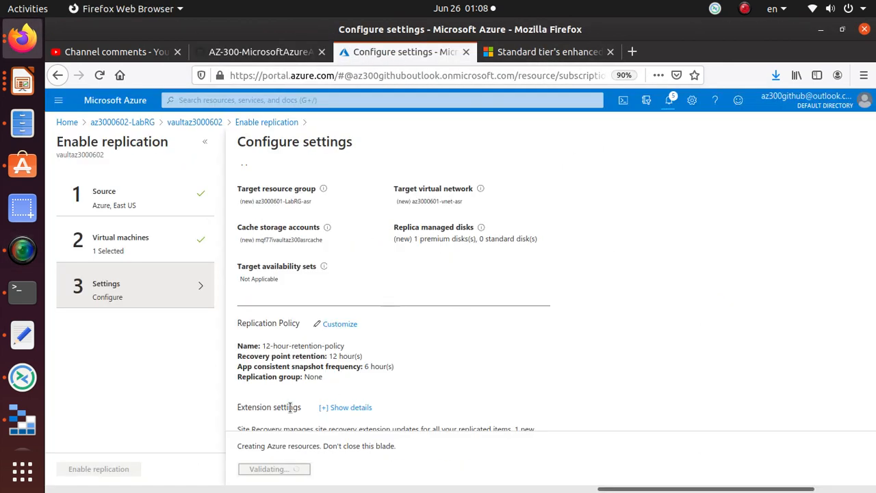
pyautogui.scroll(-1, 262, 255)
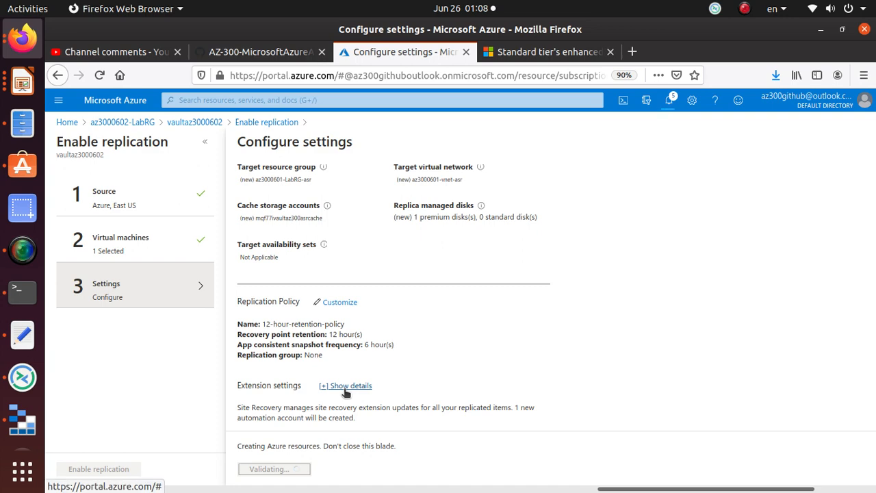
pyautogui.click(250, 58)
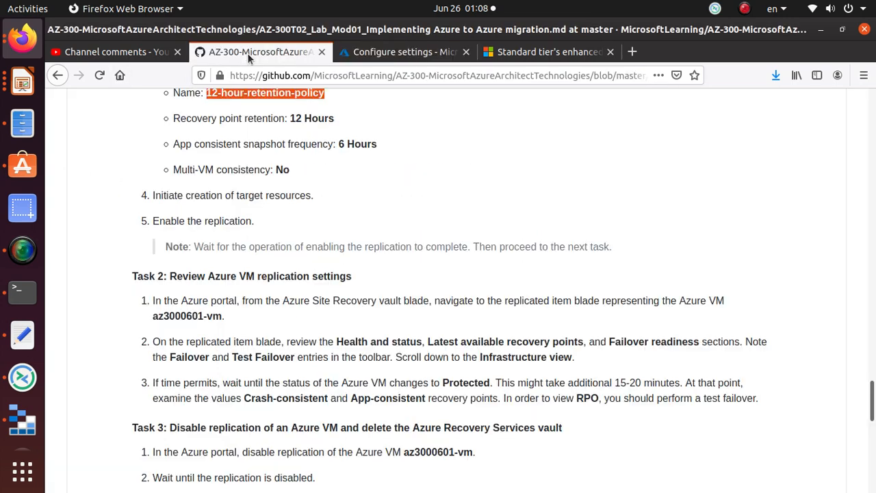
pyautogui.scroll(-4, 341, 365)
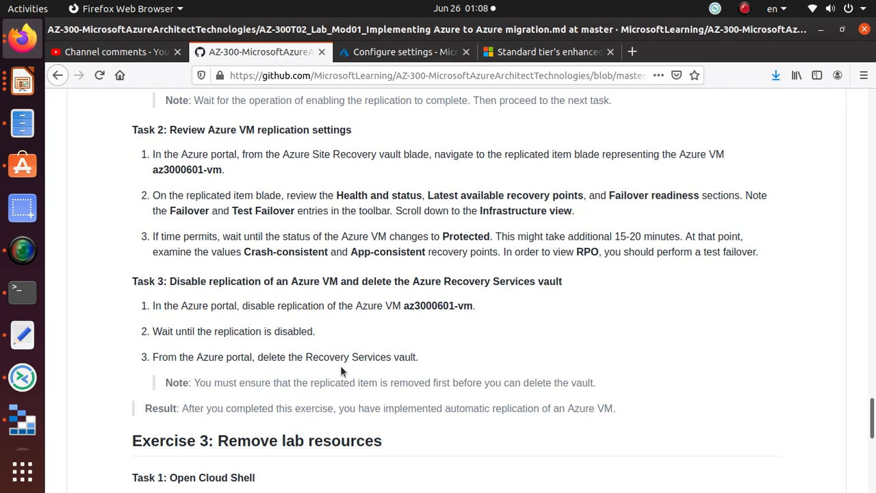
pyautogui.scroll(1, 341, 370)
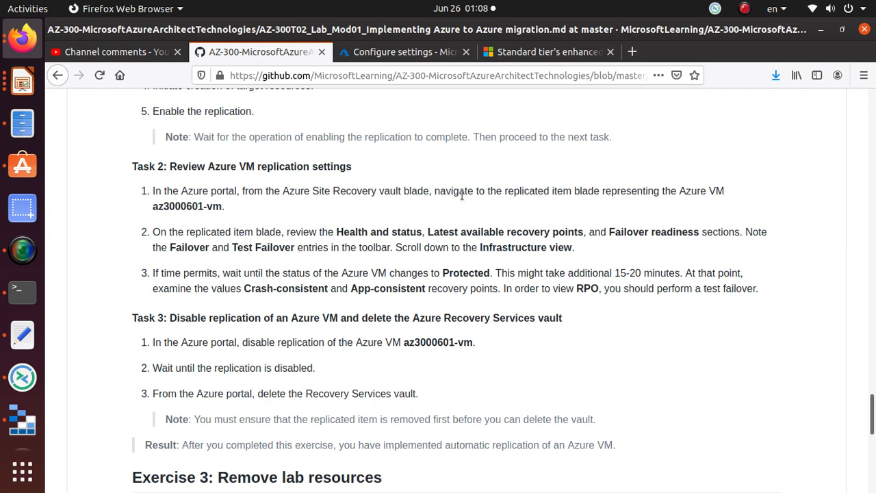
# Step: Check the Azure portal notifications for the deployment to resource group az3000601-LabRG-asr
pyautogui.click(392, 53)
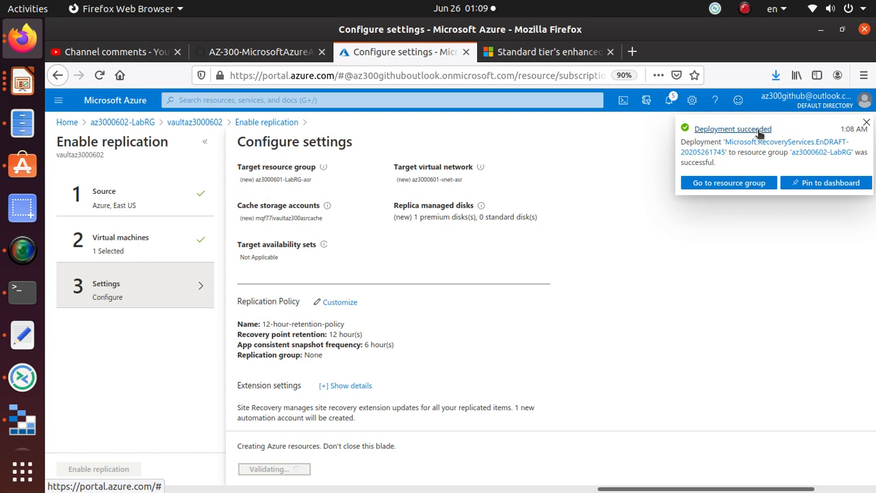
pyautogui.click(671, 103)
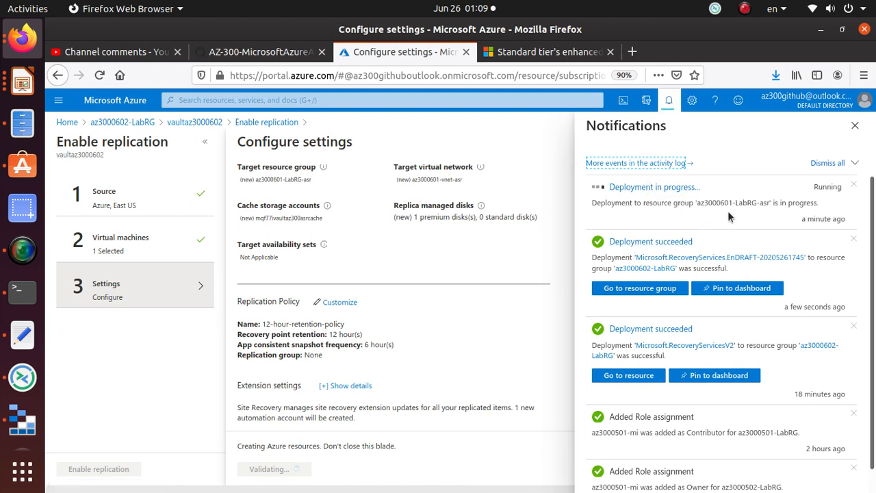
pyautogui.moveTo(696, 202); pyautogui.dragTo(817, 202)
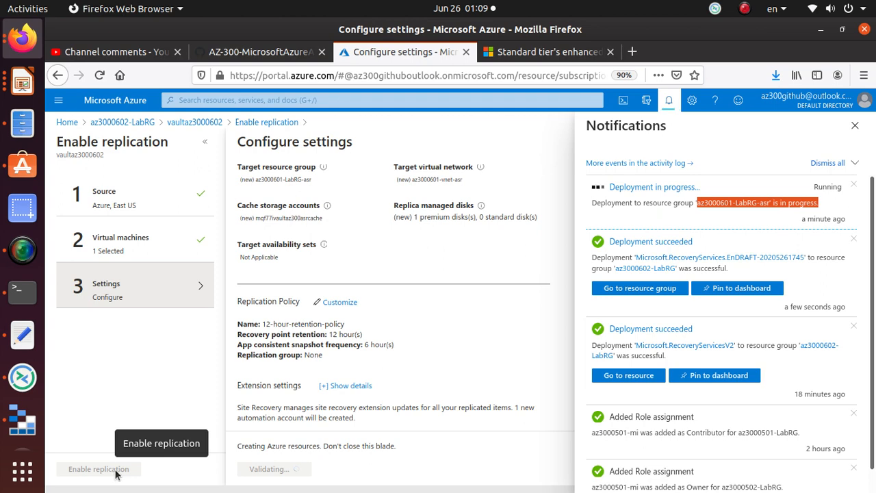
pyautogui.click(26, 251)
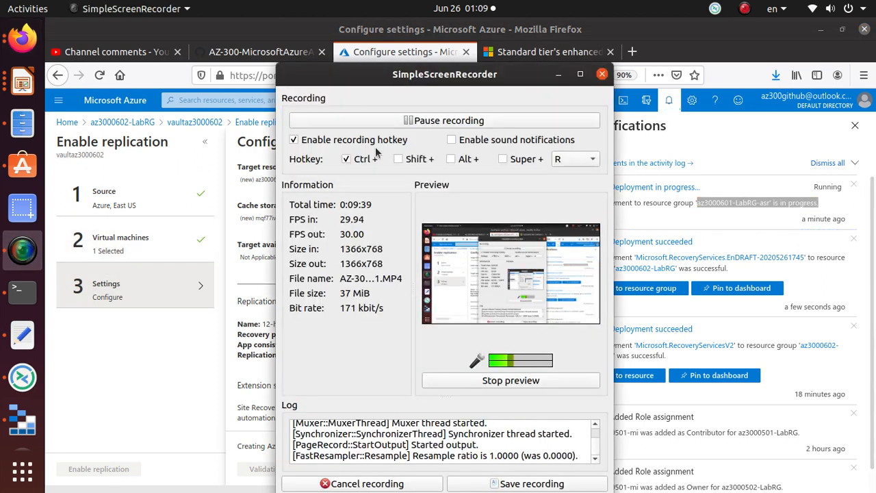
pyautogui.click(558, 75)
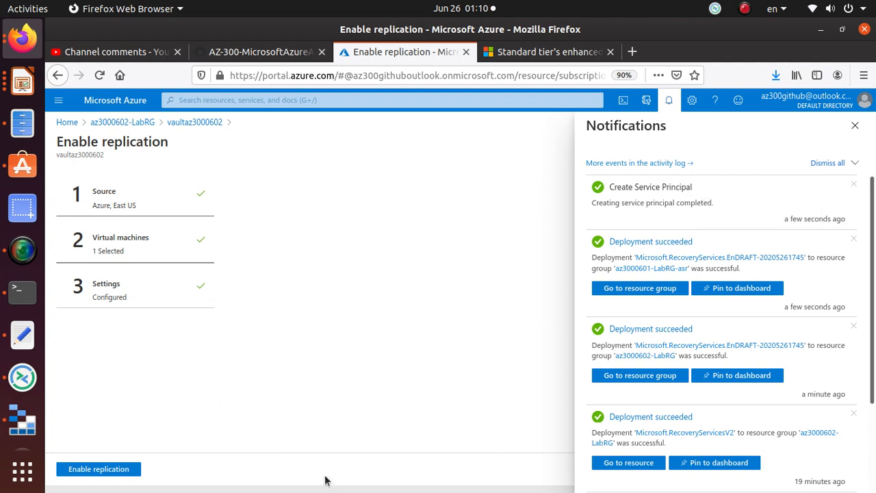
# Step: Close the notifications and enable replication with the configured source, virtual machine and settings
pyautogui.click(668, 100)
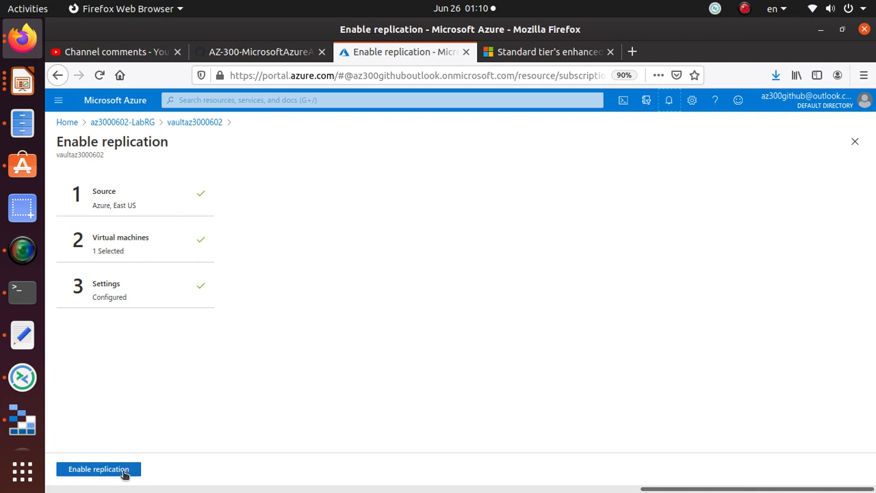
pyautogui.click(124, 471)
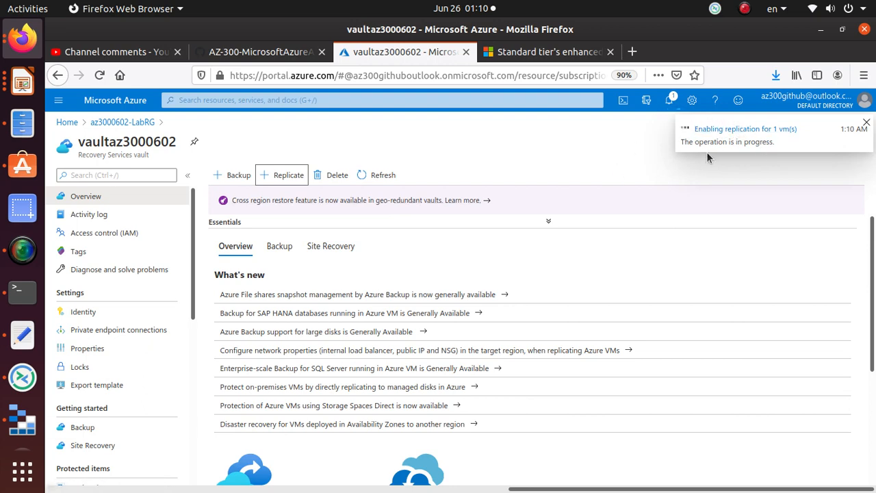
# Step: Read the lab note about waiting for replication to be enabled, and check the operation's progress in the portal notifications
pyautogui.click(256, 51)
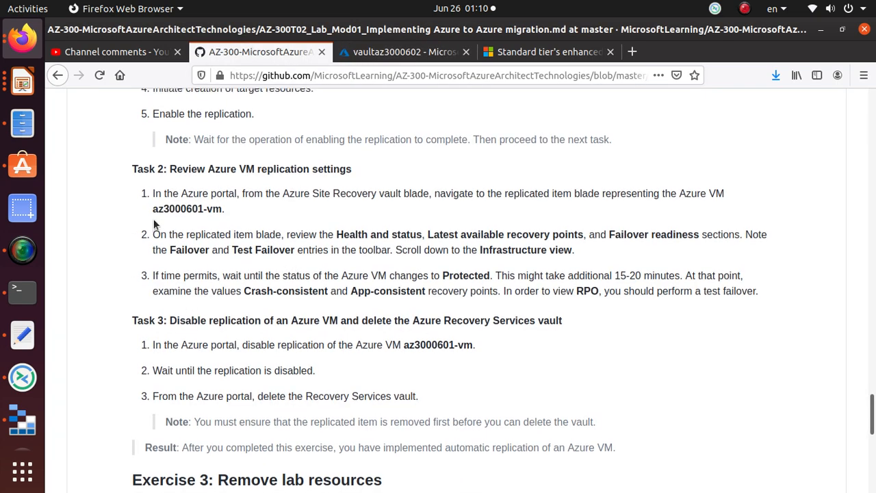
pyautogui.scroll(1, 157, 225)
pyautogui.click(192, 173)
pyautogui.moveTo(278, 173); pyautogui.dragTo(624, 183)
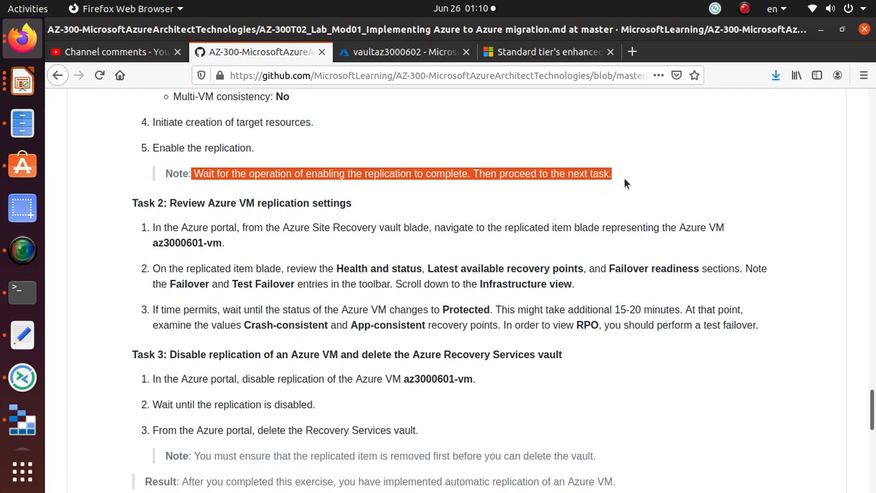
pyautogui.hotkey('alt', 'Tab')
pyautogui.hotkey('alt', 'Tab')
pyautogui.click(411, 52)
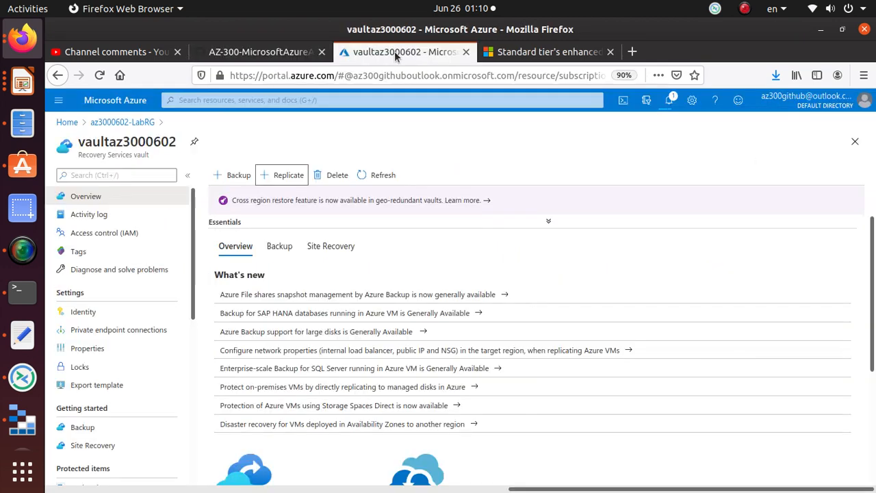
pyautogui.click(671, 102)
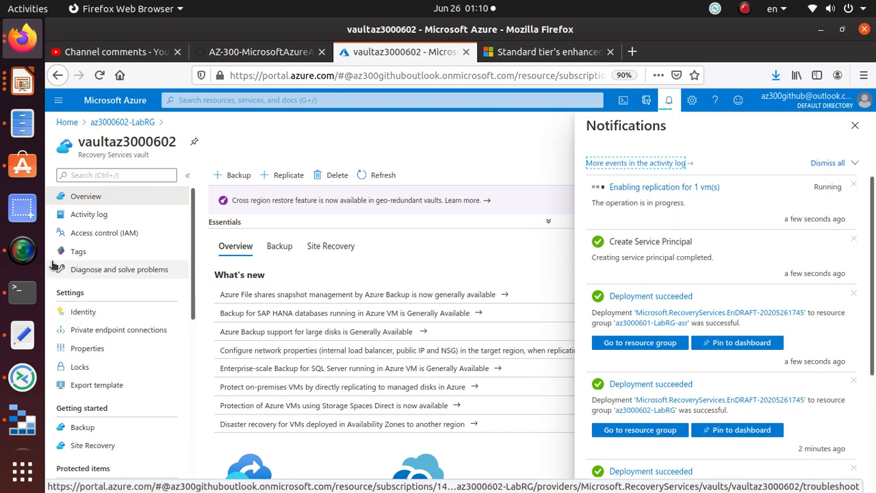
pyautogui.click(24, 252)
pyautogui.click(407, 121)
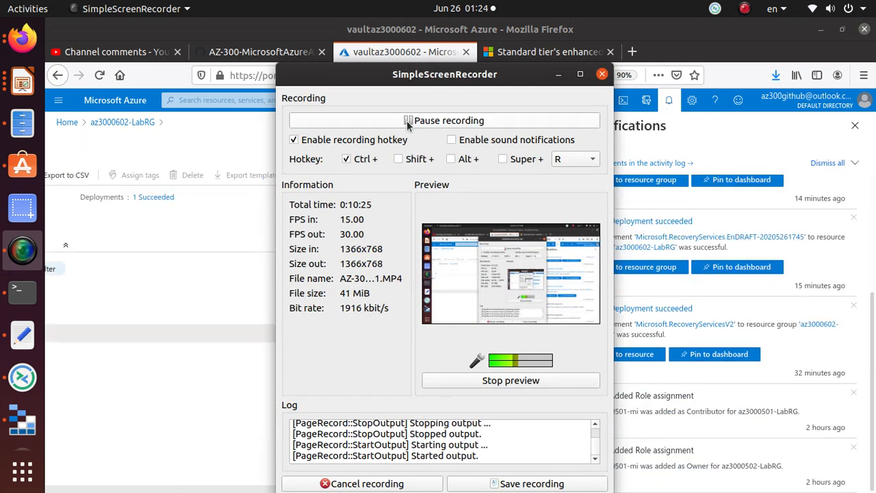
pyautogui.click(558, 74)
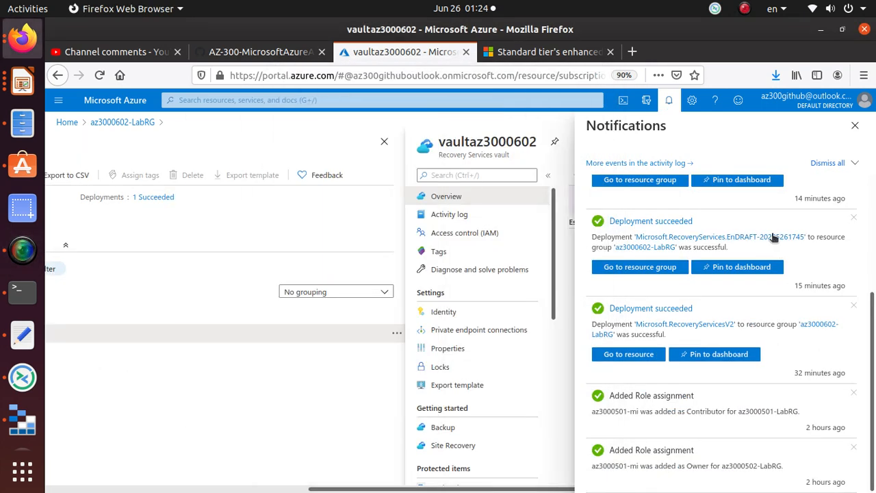
# Step: Open resource group az3000601-LabRG-asr from its deployment notification, examine its resources and their locations, and refresh the list
pyautogui.moveTo(792, 201); pyautogui.dragTo(865, 202)
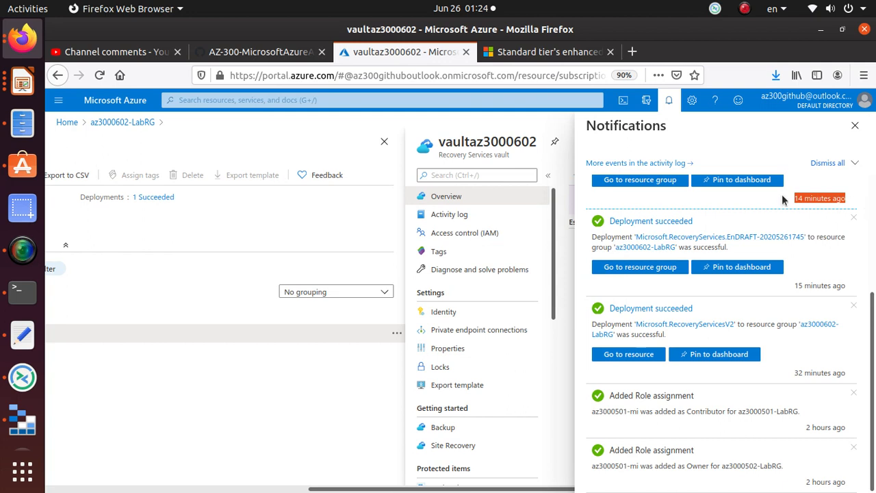
pyautogui.click(642, 184)
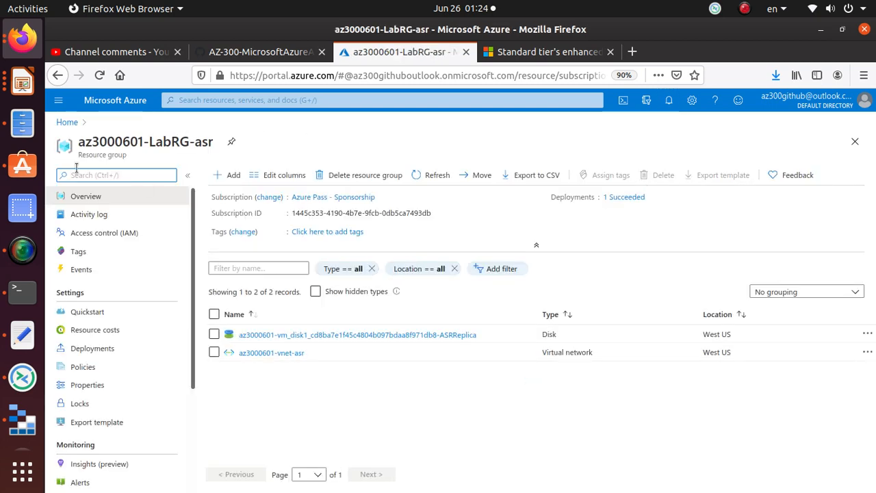
pyautogui.click(215, 148)
pyautogui.moveTo(215, 147); pyautogui.dragTo(67, 135)
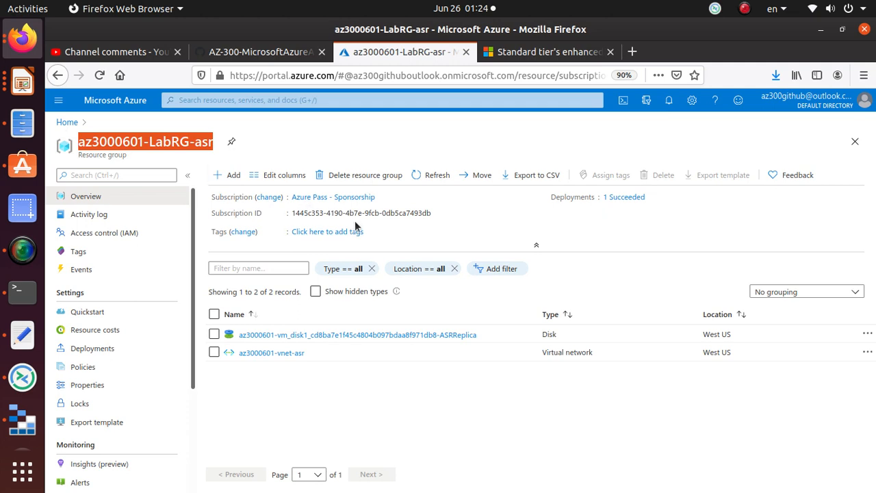
pyautogui.moveTo(703, 335); pyautogui.dragTo(737, 354)
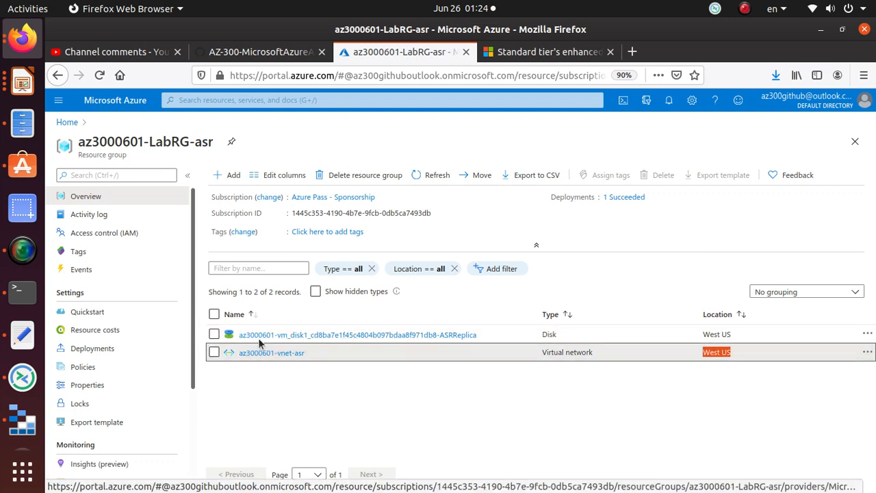
pyautogui.click(437, 177)
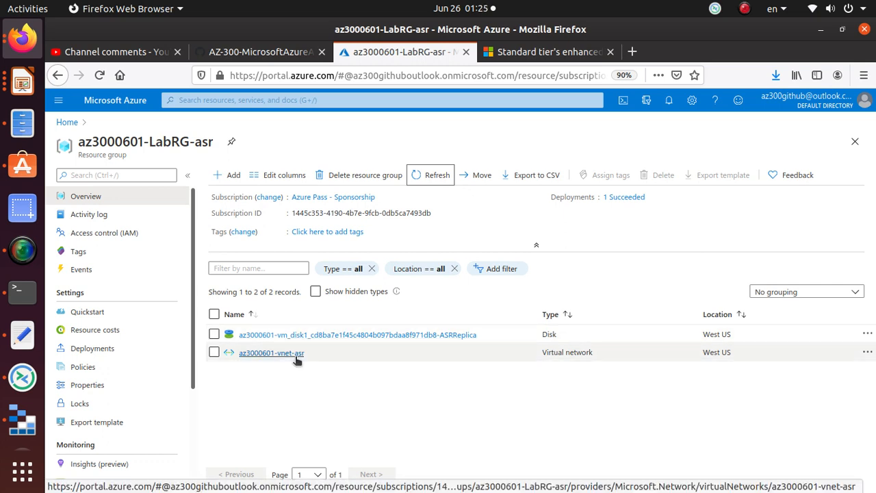
# Step: Check the first instruction of Task 2 in the lab, and open the vaultaz3000602 Recovery Services vault in the portal
pyautogui.click(260, 55)
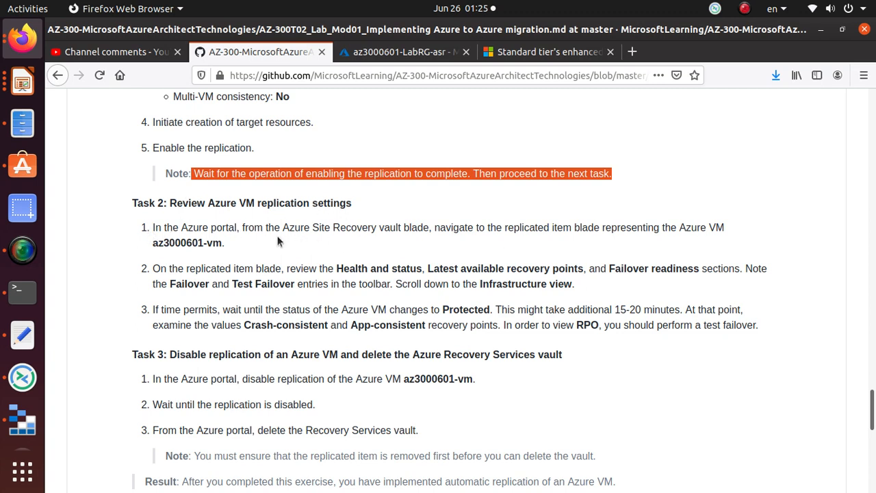
pyautogui.moveTo(283, 228); pyautogui.dragTo(745, 233)
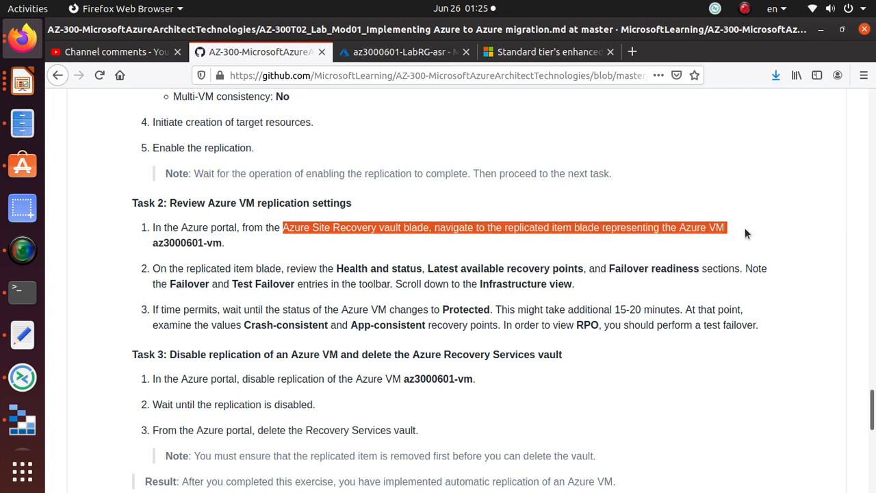
pyautogui.click(405, 51)
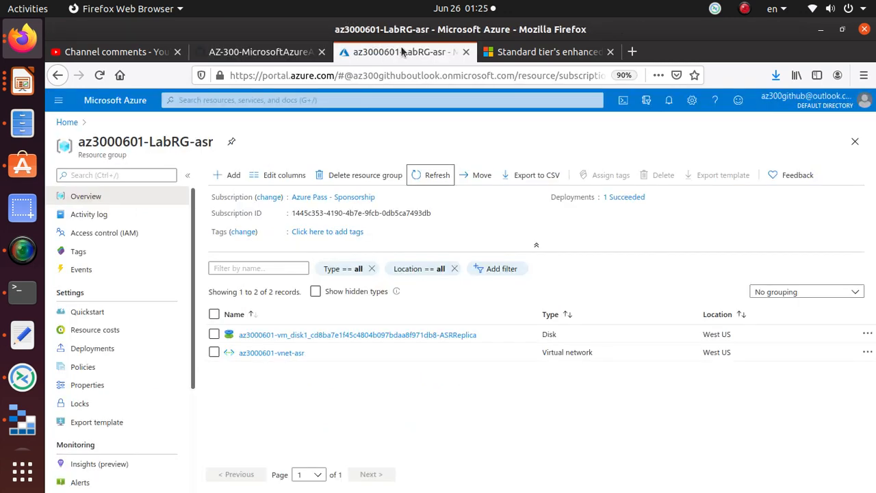
pyautogui.click(67, 123)
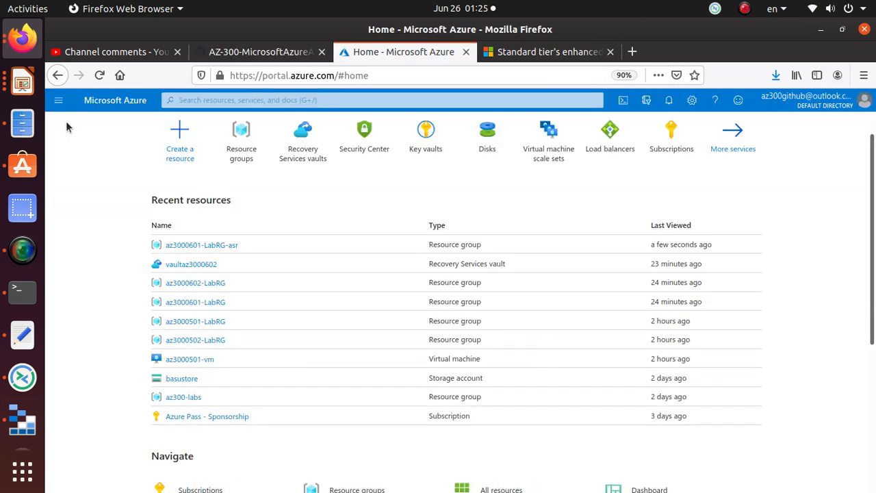
pyautogui.click(205, 264)
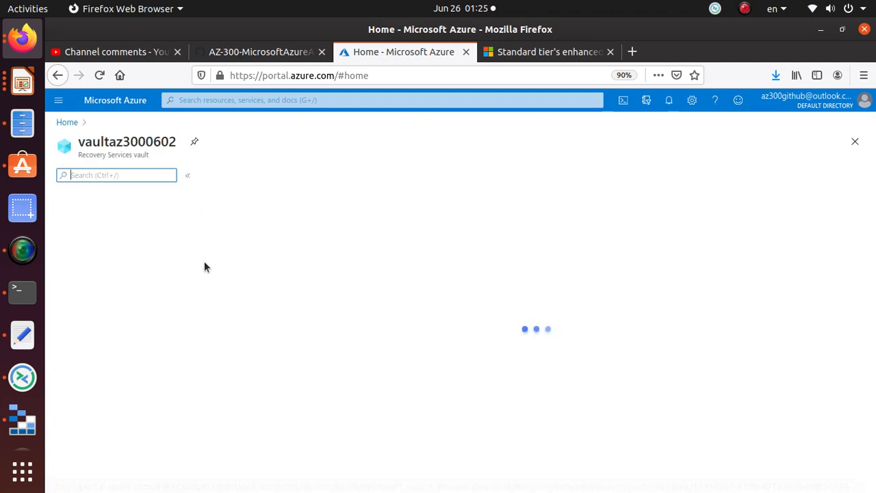
pyautogui.doubleClick(142, 155)
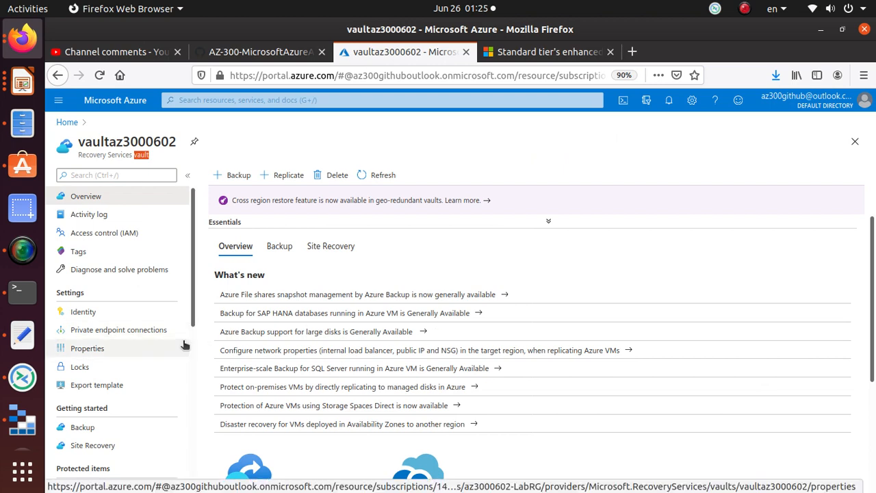
# Step: Open the list of replicated items in the vaultaz3000602 Recovery Services vault
pyautogui.scroll(-1, 183, 345)
pyautogui.scroll(-1, 182, 354)
pyautogui.scroll(-1, 175, 382)
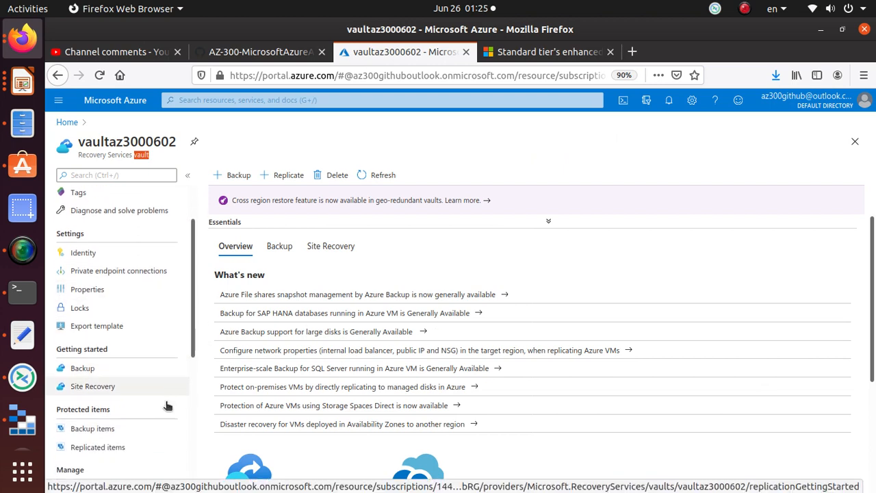
pyautogui.scroll(-1, 165, 399)
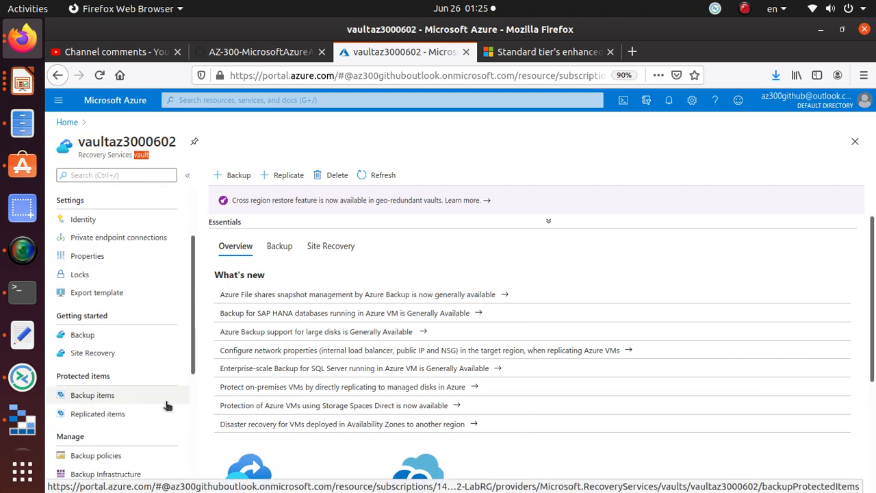
pyautogui.click(118, 415)
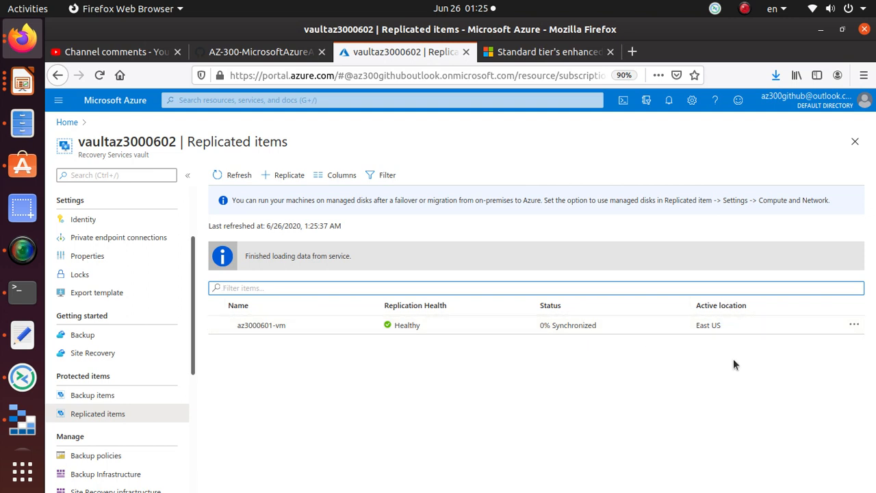
# Step: Read the second instruction of Task 2 in the lab, highlighting the replicated item sections to review, and return to the portal
pyautogui.click(237, 53)
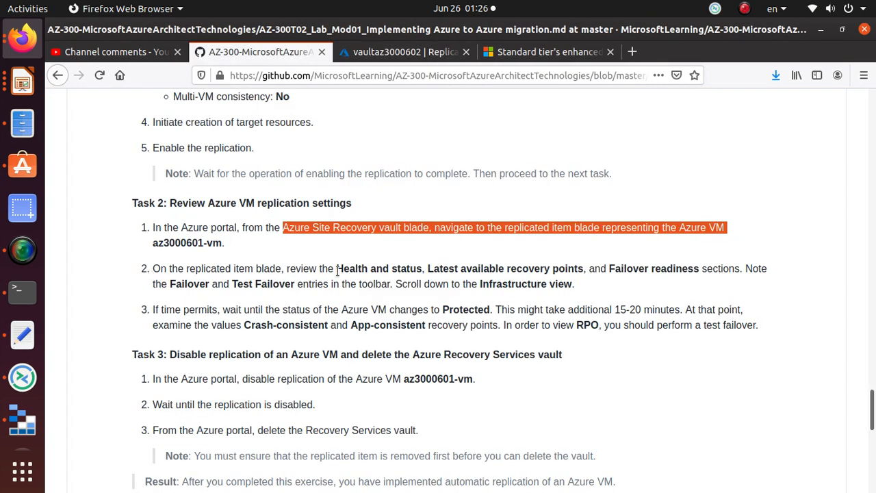
pyautogui.moveTo(335, 268); pyautogui.dragTo(738, 272)
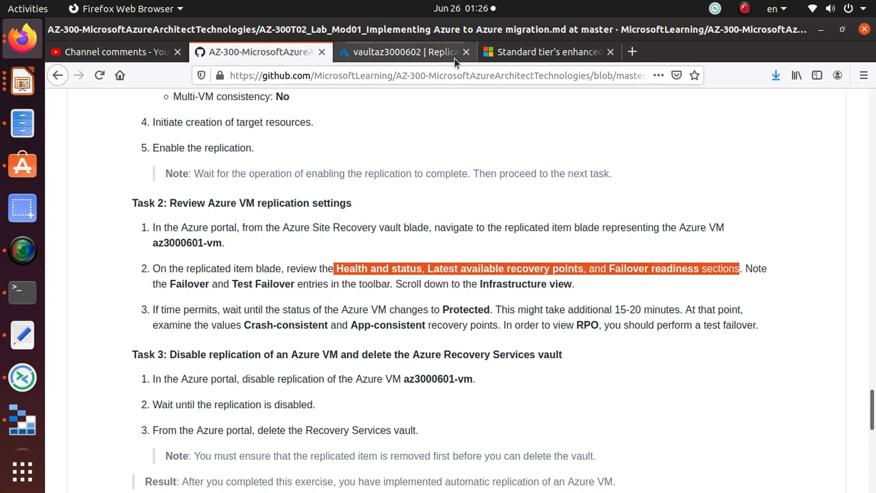
pyautogui.hotkey('alt', 'Tab')
pyautogui.hotkey('alt', 'Tab')
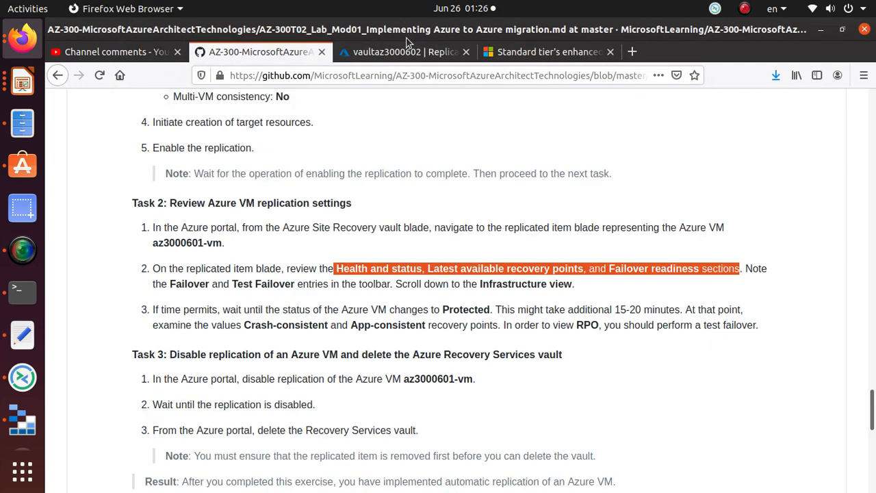
pyautogui.click(410, 55)
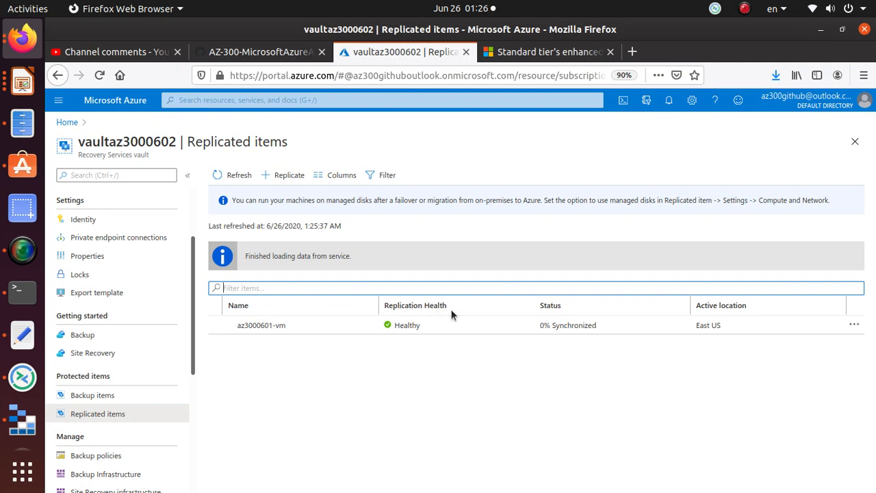
pyautogui.click(248, 52)
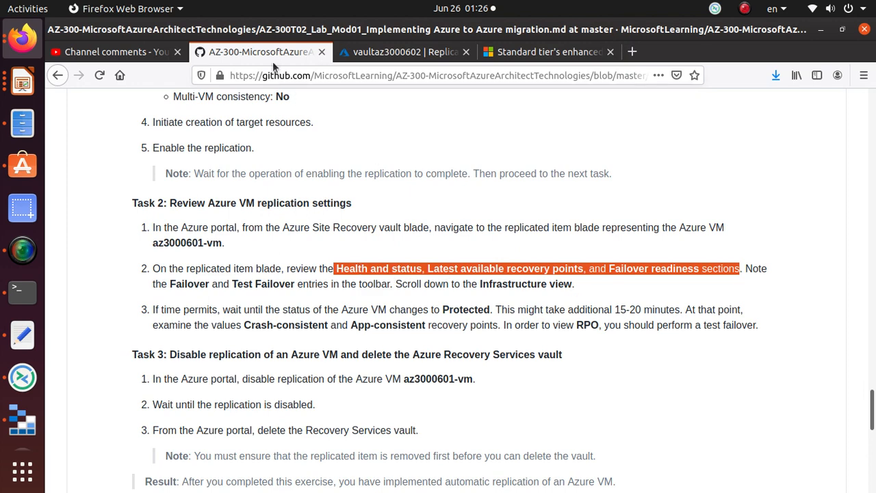
pyautogui.click(399, 54)
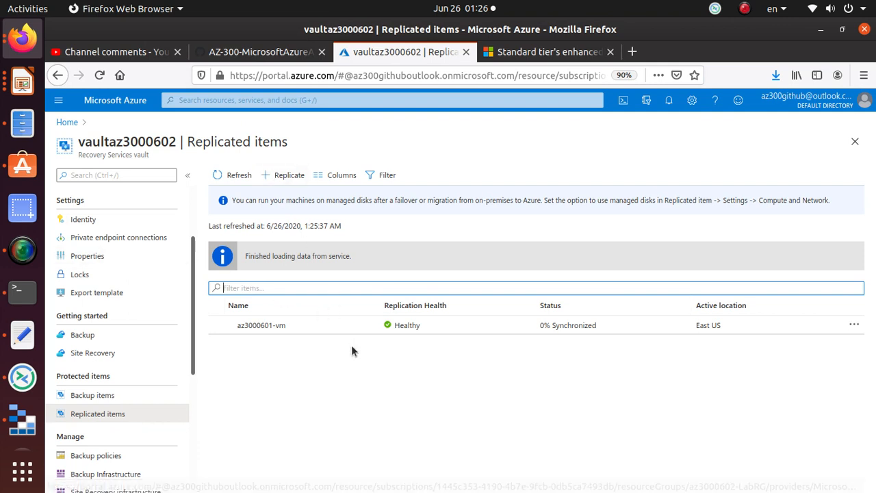
# Step: Open the replicated item az3000601-vm and review its Health and status section
pyautogui.scroll(-5, 155, 437)
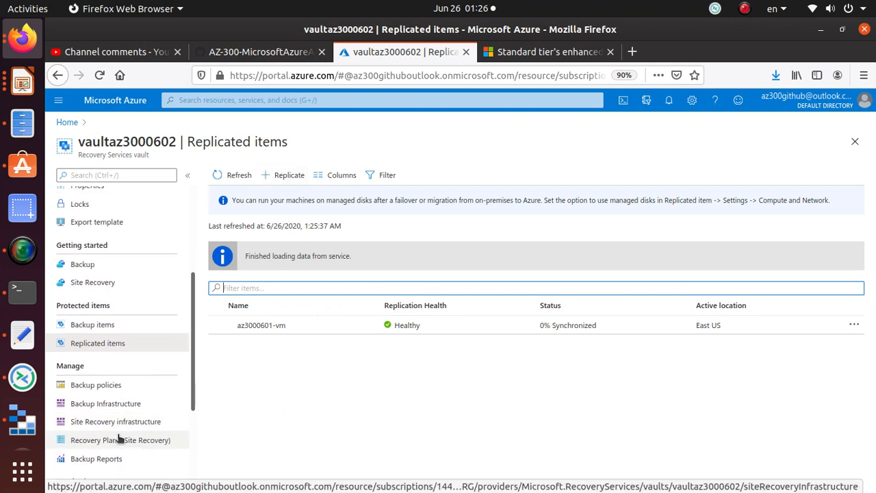
pyautogui.scroll(-3, 155, 415)
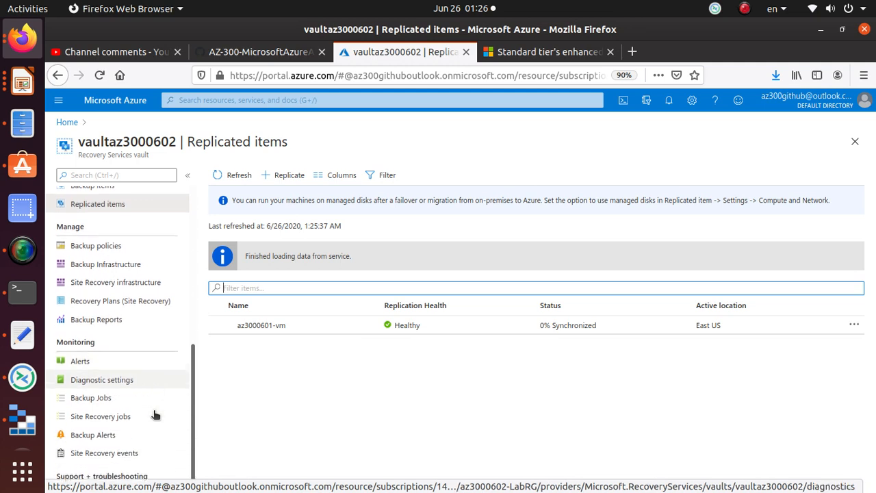
pyautogui.scroll(8, 155, 413)
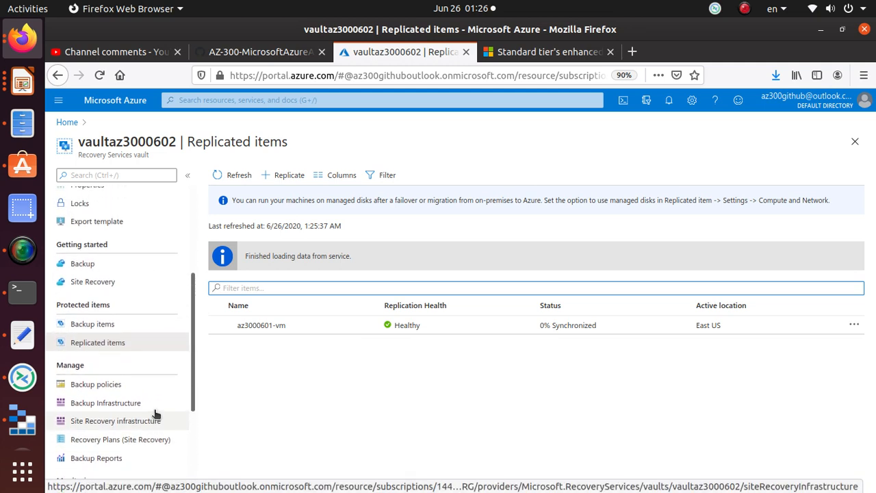
pyautogui.scroll(2, 156, 413)
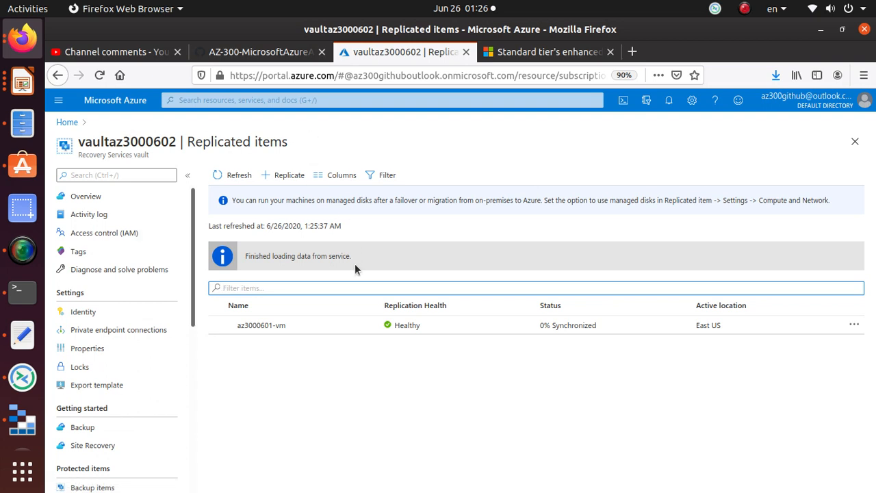
pyautogui.click(278, 326)
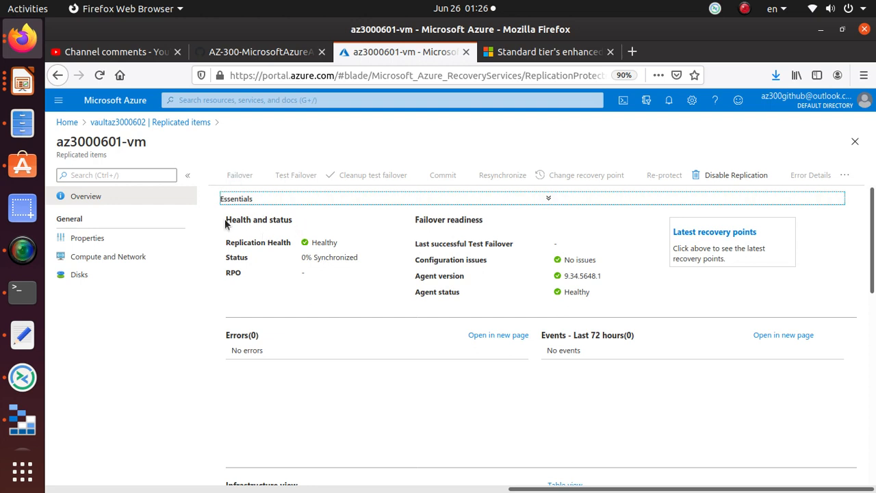
pyautogui.moveTo(229, 221)
pyautogui.mouseDown()
pyautogui.moveTo(306, 228)
pyautogui.moveTo(226, 215)
pyautogui.mouseUp()
pyautogui.click(274, 218)
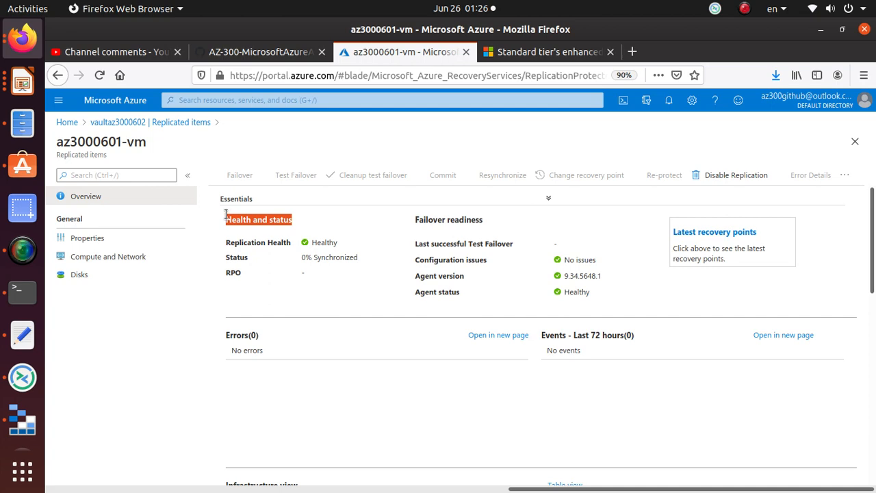
# Step: Recheck the lab's list of sections, view the latest recovery points and synchronization status of az3000601-vm, and close the recovery points pane
pyautogui.click(241, 53)
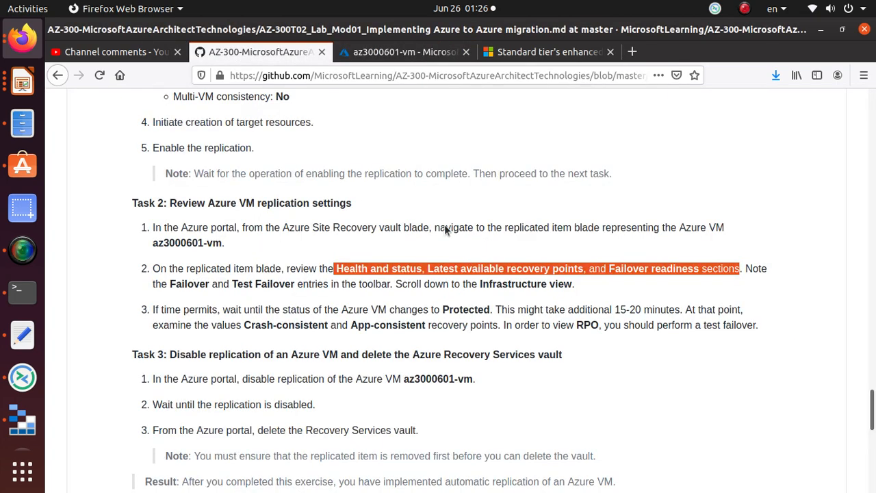
pyautogui.click(387, 52)
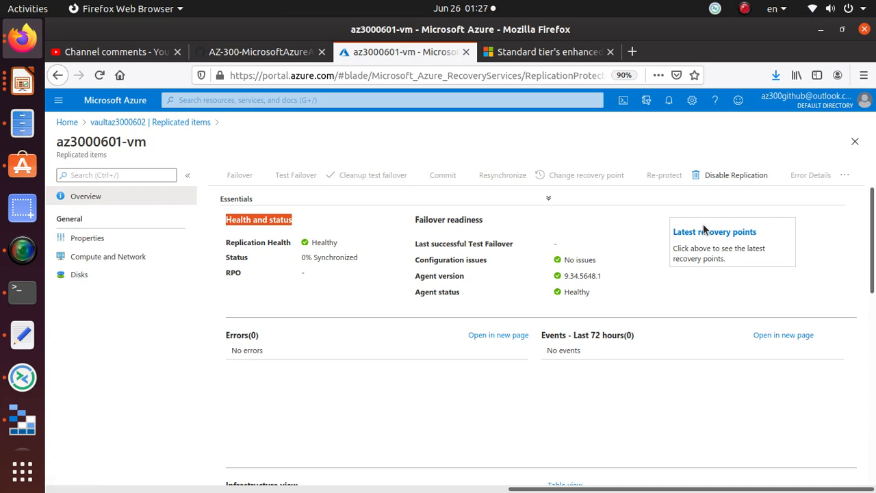
pyautogui.click(276, 56)
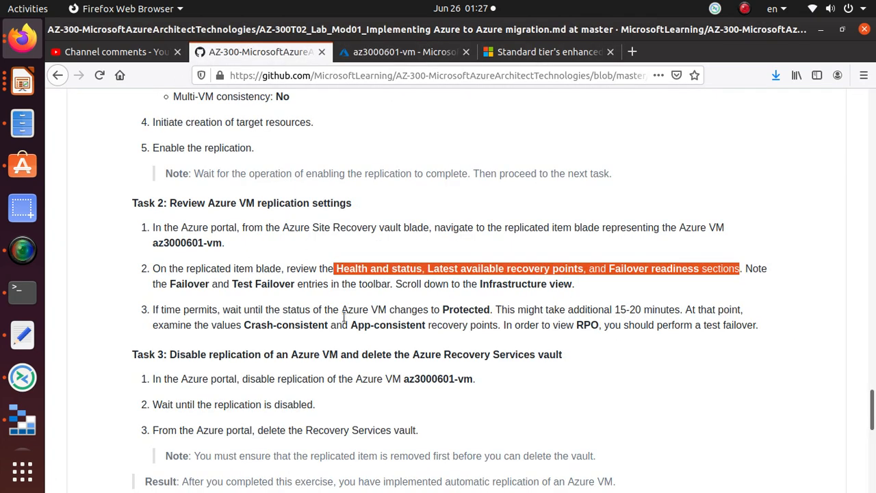
pyautogui.click(367, 61)
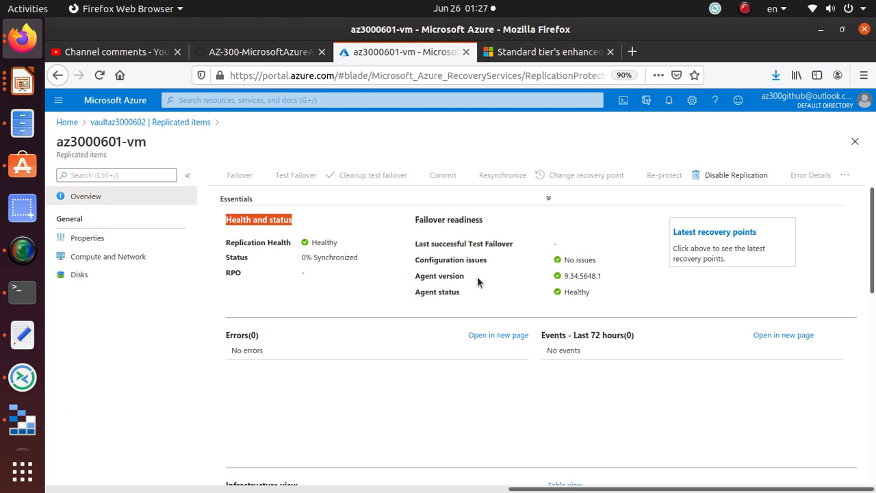
pyautogui.click(720, 233)
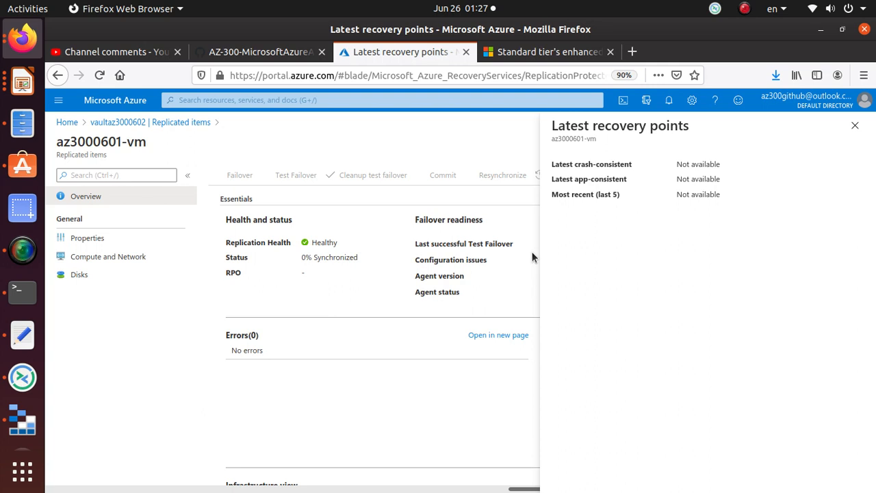
pyautogui.doubleClick(321, 255)
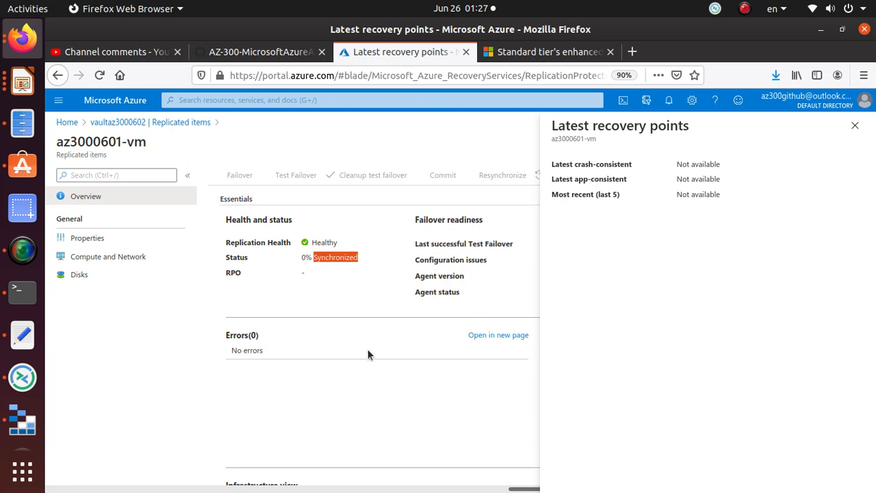
pyautogui.click(855, 125)
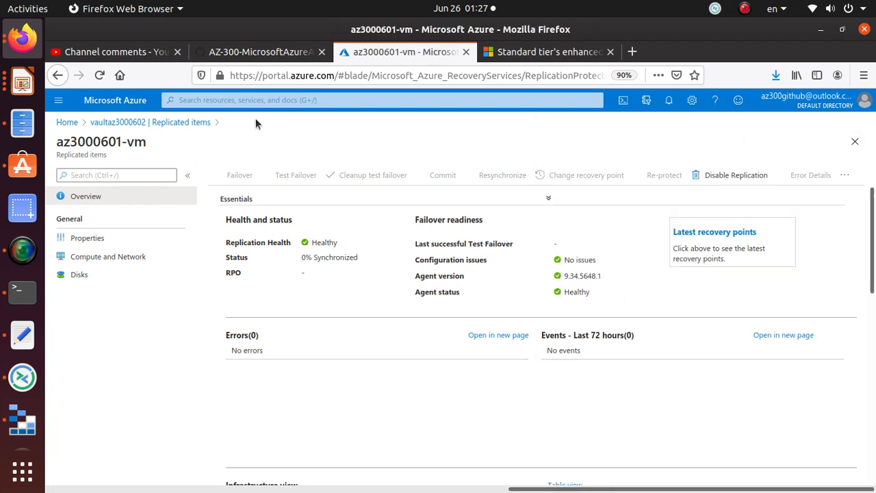
# Step: Check the lab's note on failover entries and locate the Failover and Test Failover commands for az3000601-vm in the portal
pyautogui.click(288, 52)
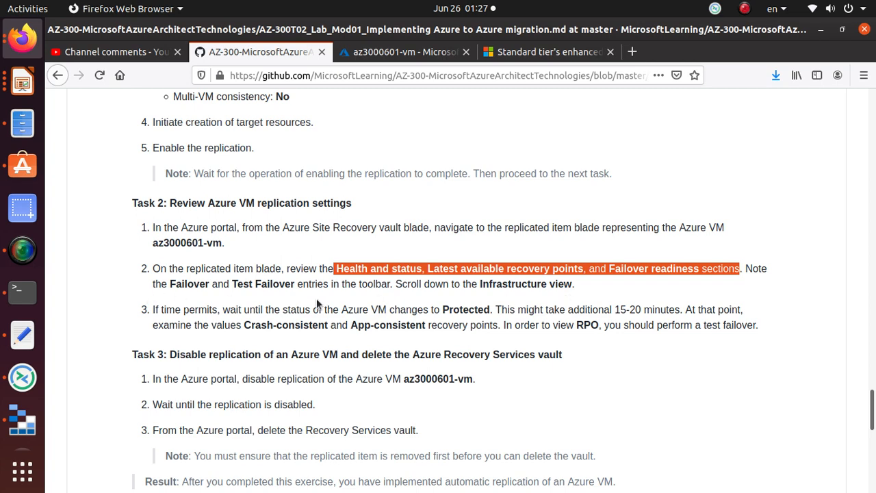
pyautogui.click(404, 54)
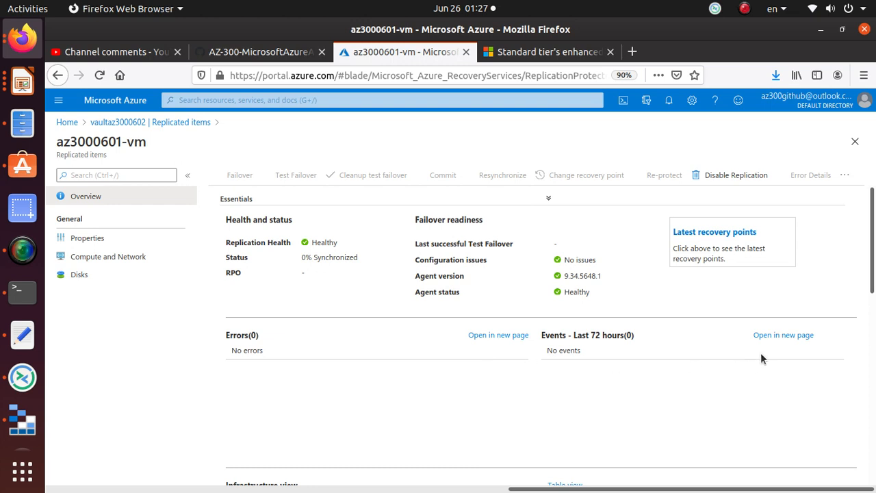
pyautogui.click(236, 175)
pyautogui.click(291, 175)
pyautogui.hotkey('alt', 'Tab')
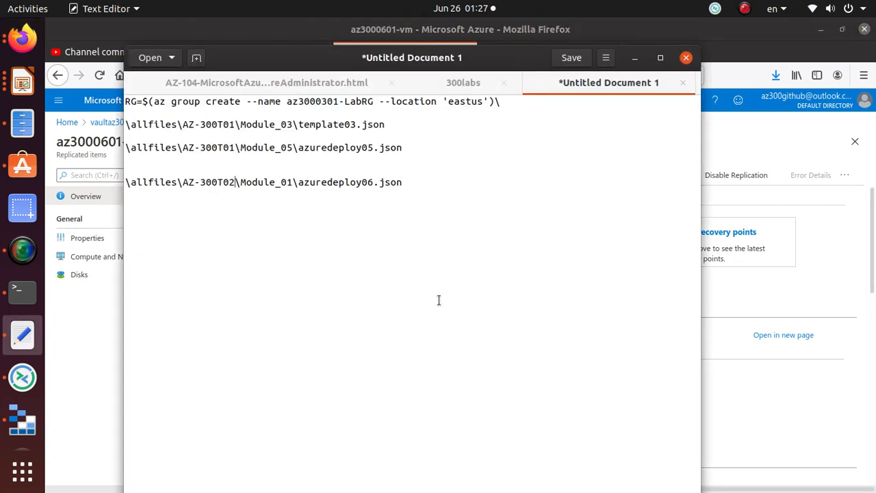
pyautogui.hotkey('alt', 'Tab')
# Step: Check the lab's Infrastructure view instruction and examine the replication diagram and region map of az3000601-vm in the portal
pyautogui.click(260, 51)
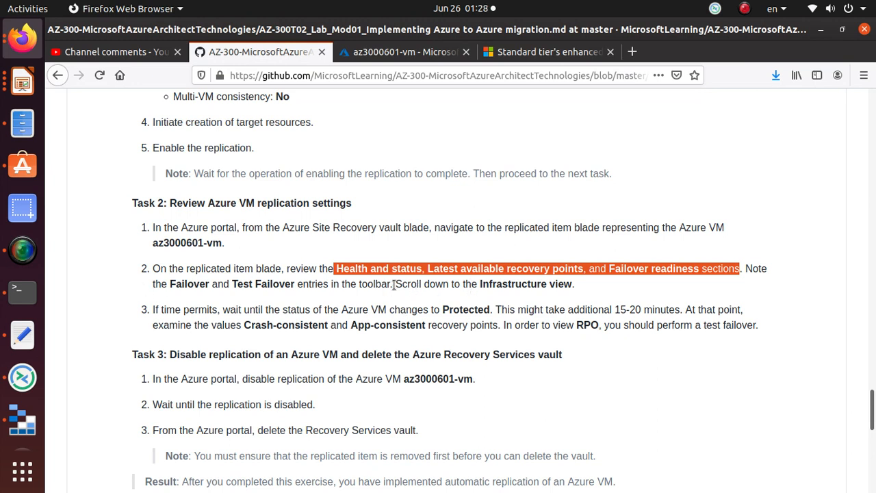
pyautogui.click(403, 51)
pyautogui.scroll(-3, 521, 340)
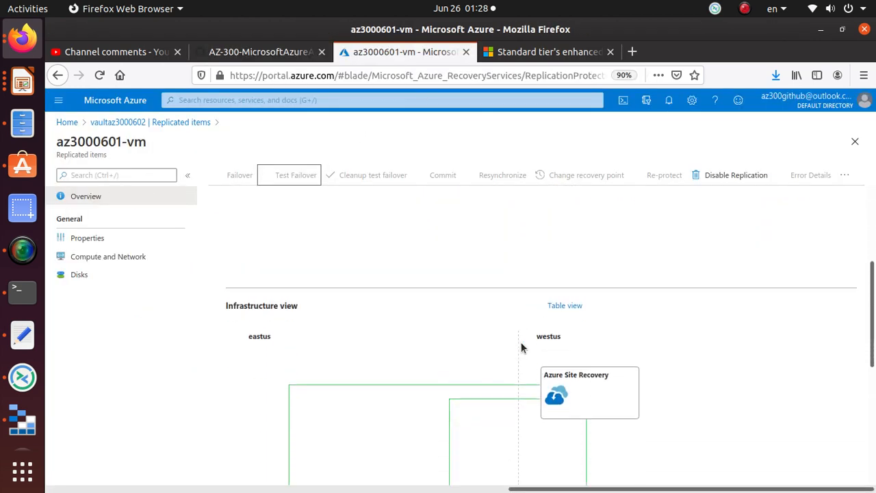
pyautogui.scroll(-5, 521, 348)
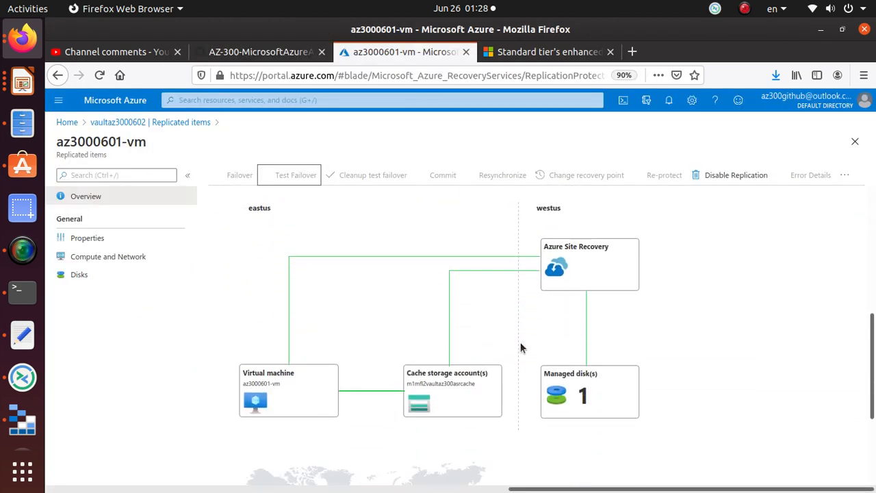
pyautogui.scroll(2, 295, 366)
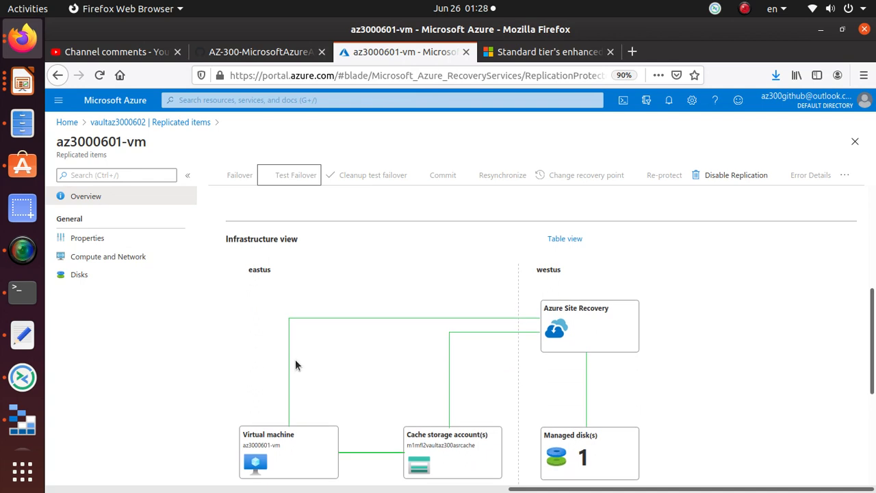
pyautogui.scroll(-1, 295, 365)
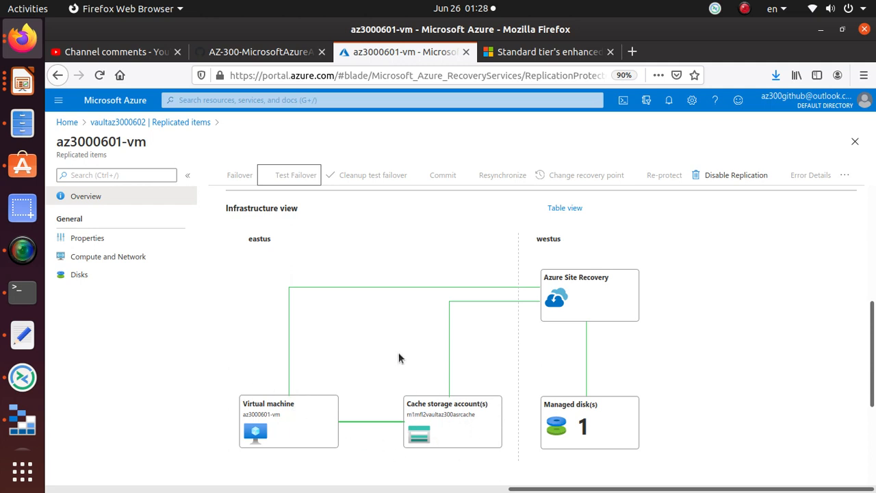
pyautogui.scroll(-2, 586, 295)
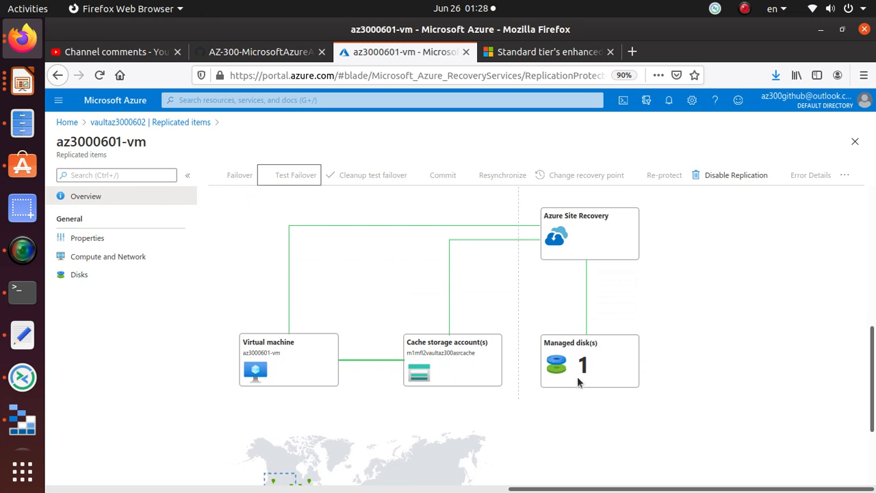
pyautogui.scroll(-1, 579, 378)
pyautogui.scroll(-3, 579, 382)
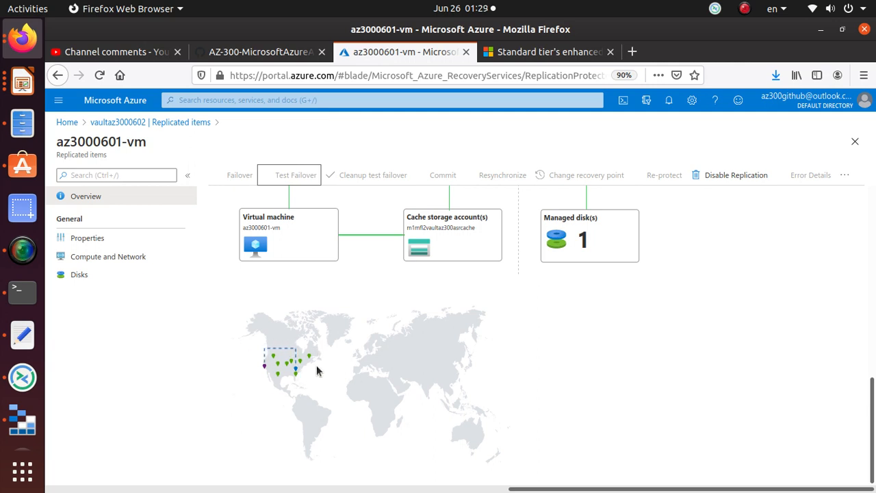
# Step: Read the third instruction of Task 2 in the lab, highlighting the Protected status to wait for
pyautogui.click(272, 55)
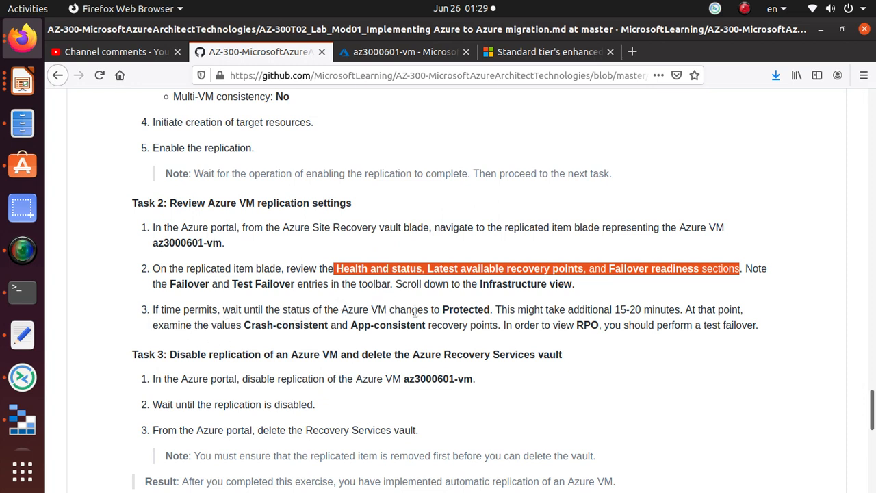
pyautogui.moveTo(431, 309); pyautogui.dragTo(495, 311)
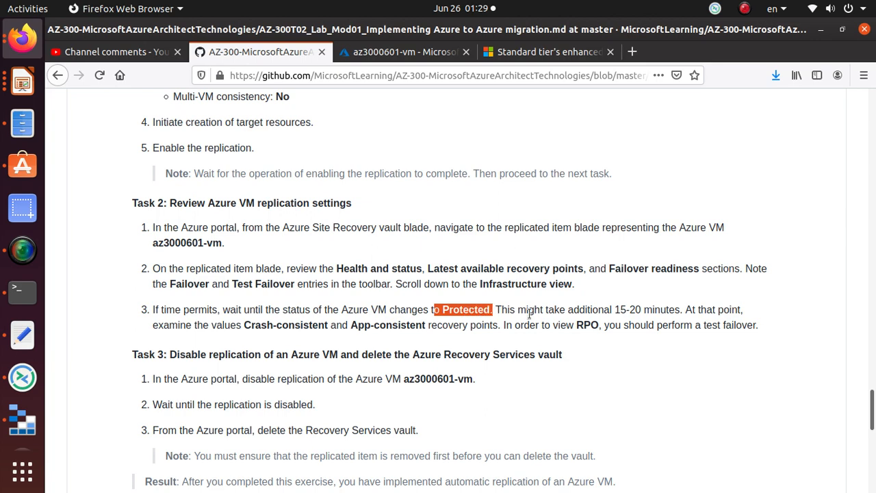
pyautogui.hotkey('alt', 'Tab')
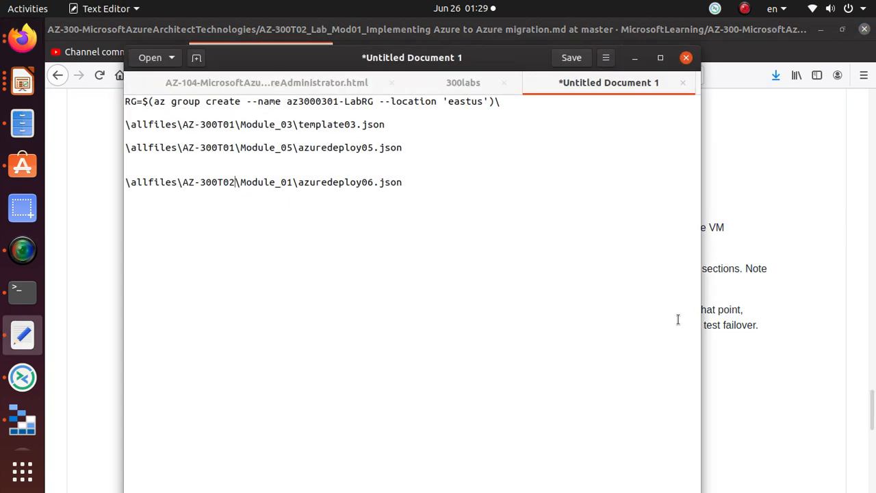
# Step: Return to the Azure portal in Firefox and check the synchronization status of az3000601-vm under Health and status
pyautogui.hotkey('alt', 'Tab')
pyautogui.click(392, 57)
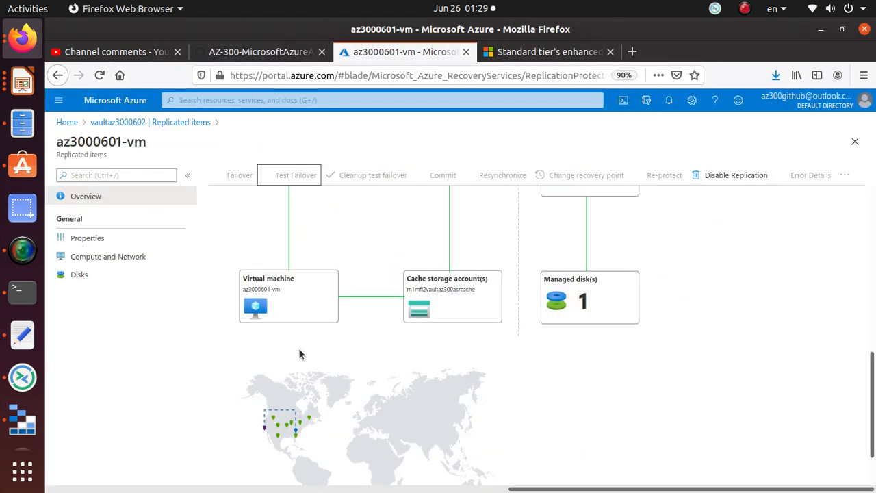
pyautogui.scroll(3, 289, 354)
pyautogui.scroll(5, 289, 354)
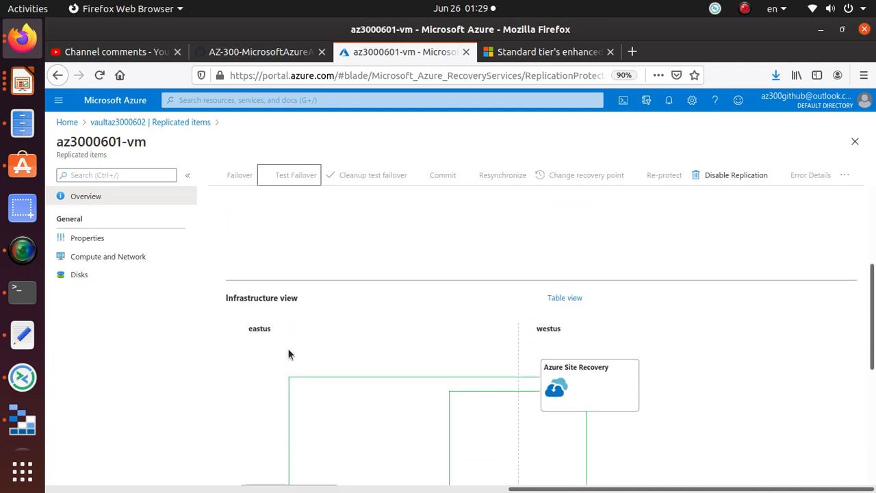
pyautogui.scroll(1, 289, 354)
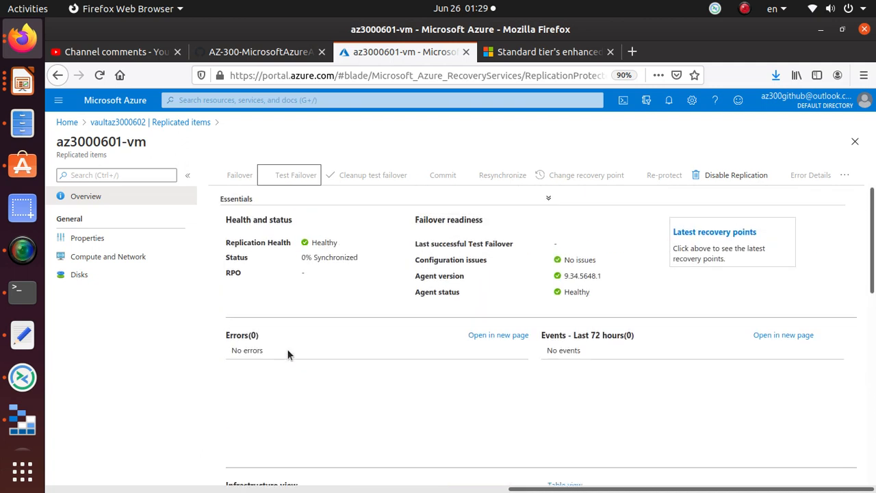
pyautogui.moveTo(301, 258); pyautogui.dragTo(356, 258)
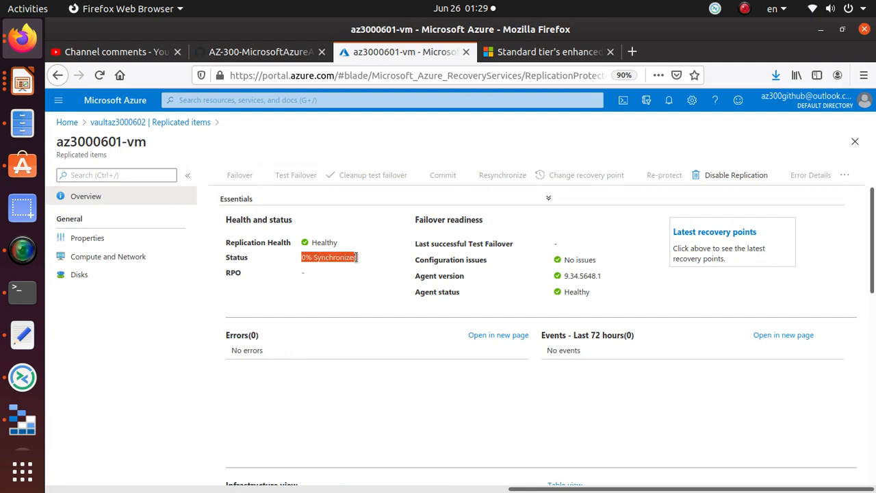
pyautogui.click(357, 257)
pyautogui.tripleClick(346, 258)
pyautogui.click(21, 259)
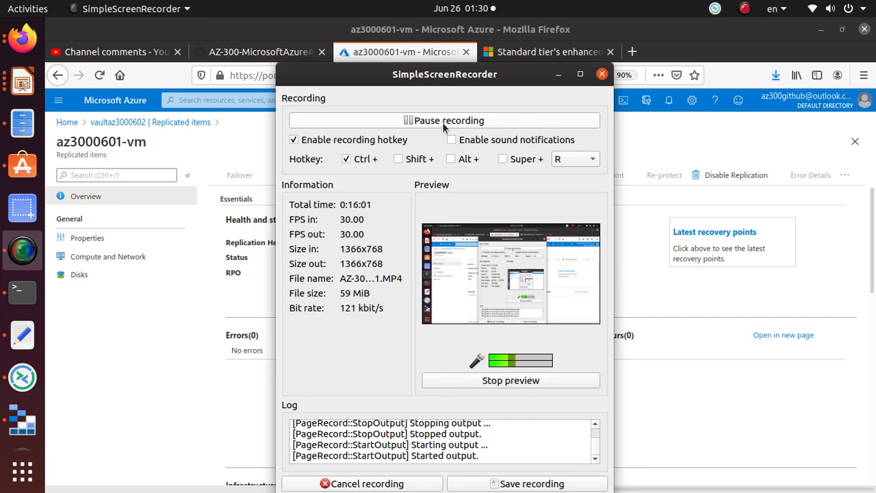
pyautogui.click(445, 123)
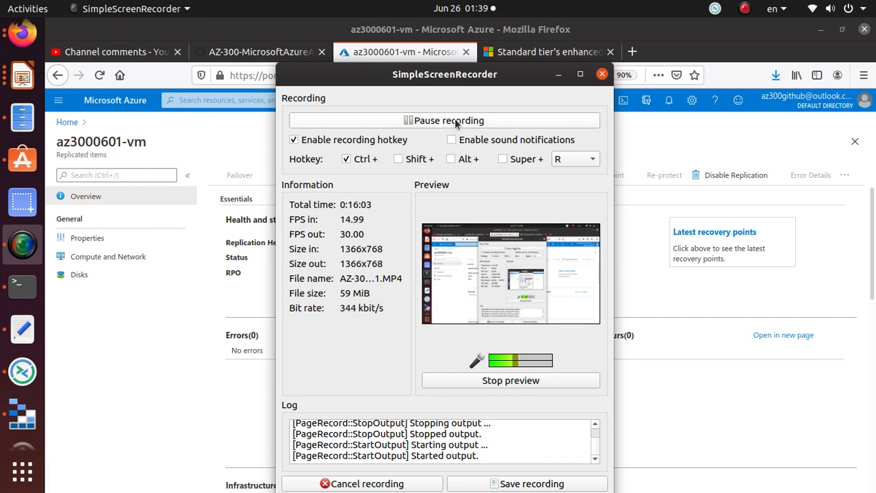
pyautogui.click(559, 74)
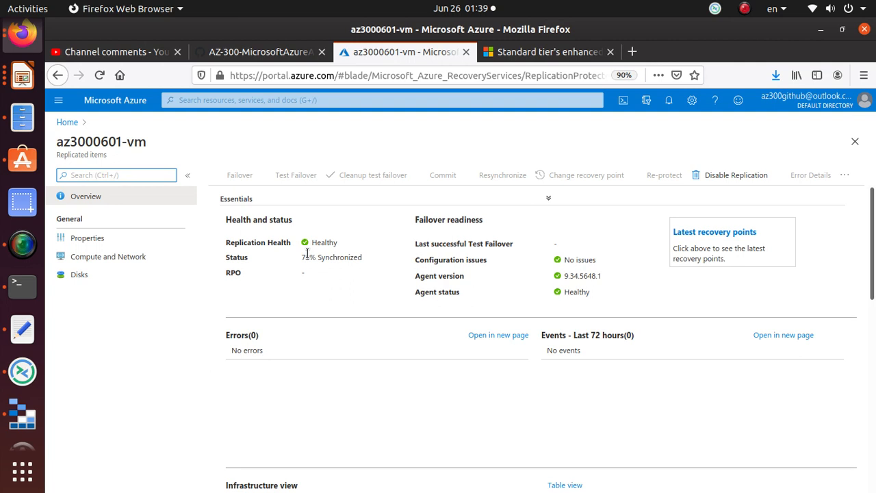
# Step: Recheck how far the synchronization of az3000601-vm has progressed
pyautogui.moveTo(302, 257); pyautogui.dragTo(361, 258)
pyautogui.click(364, 258)
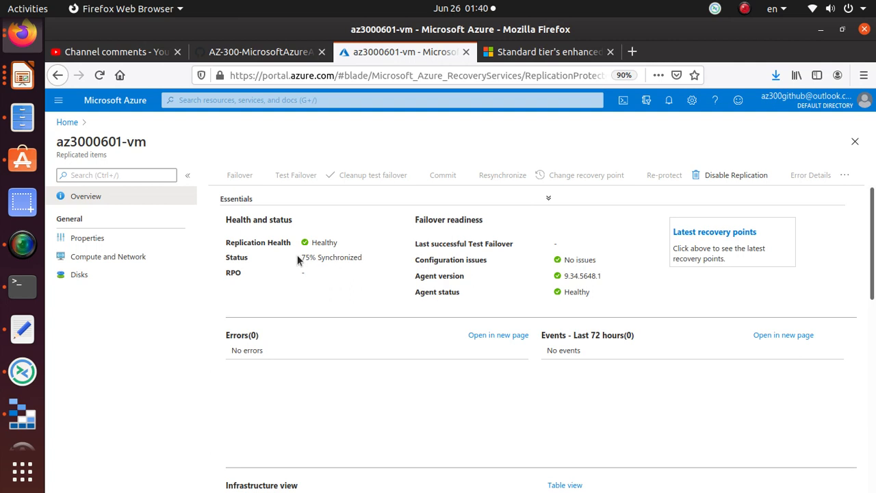
pyautogui.moveTo(303, 258); pyautogui.dragTo(362, 258)
pyautogui.click(366, 260)
pyautogui.moveTo(226, 259); pyautogui.dragTo(251, 258)
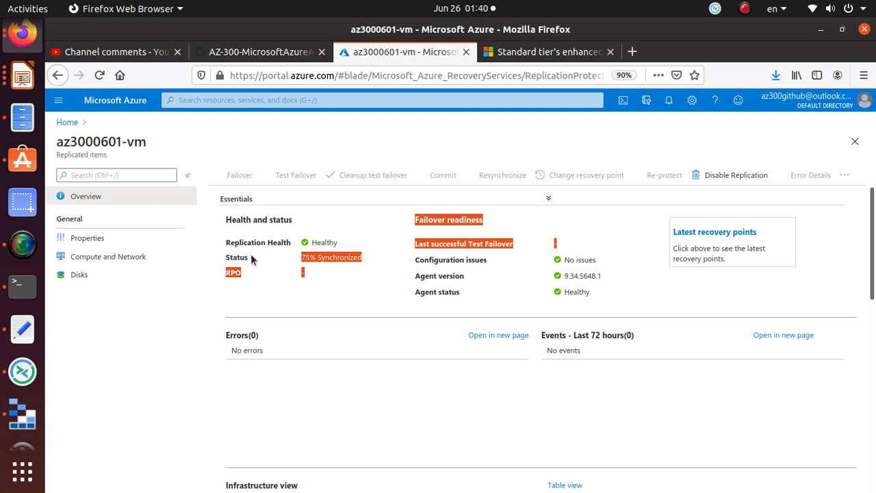
pyautogui.click(20, 252)
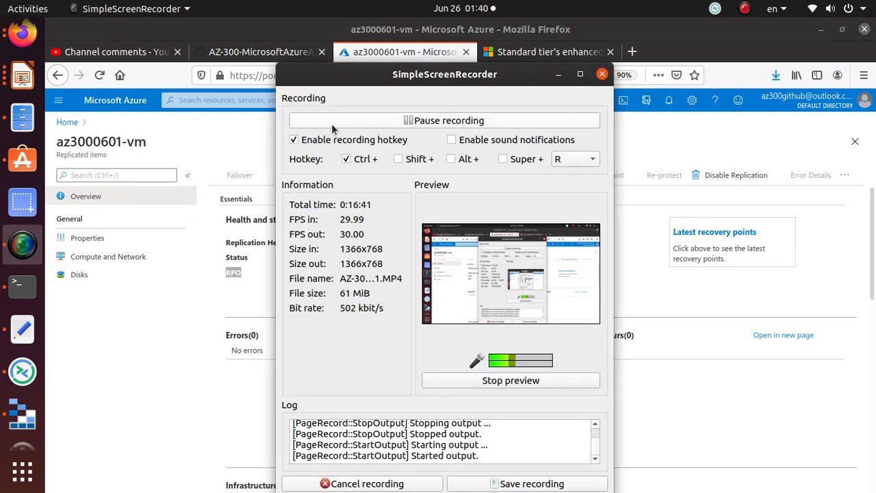
pyautogui.click(417, 121)
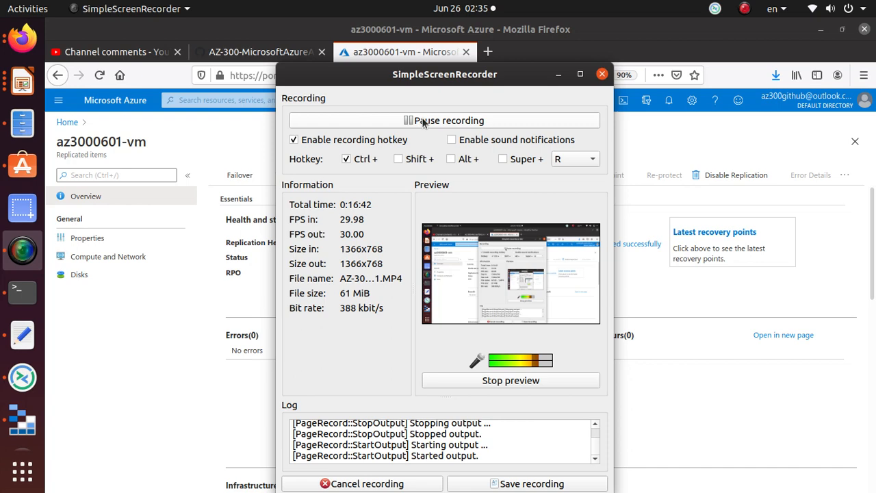
pyautogui.click(560, 74)
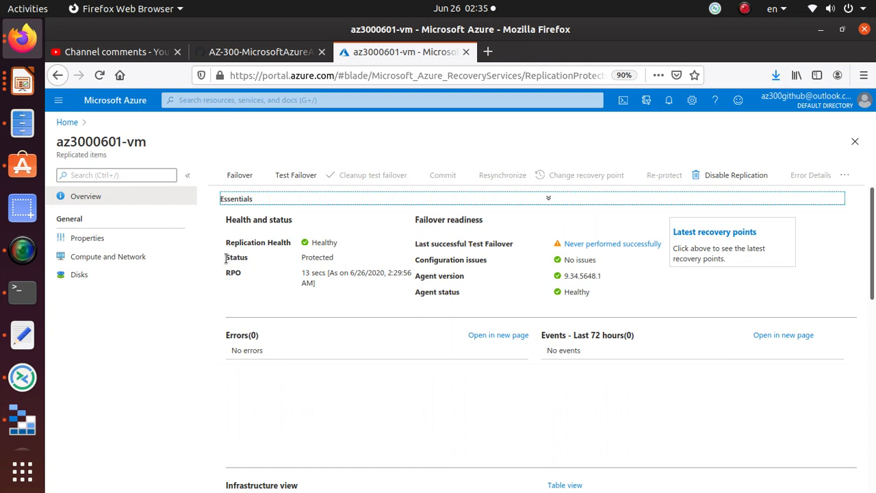
# Step: Check the replication status of az3000601-vm, review its latest crash-consistent and app-consistent recovery points, and close the recovery points pane
pyautogui.moveTo(223, 258); pyautogui.dragTo(334, 259)
pyautogui.moveTo(335, 261); pyautogui.dragTo(332, 258)
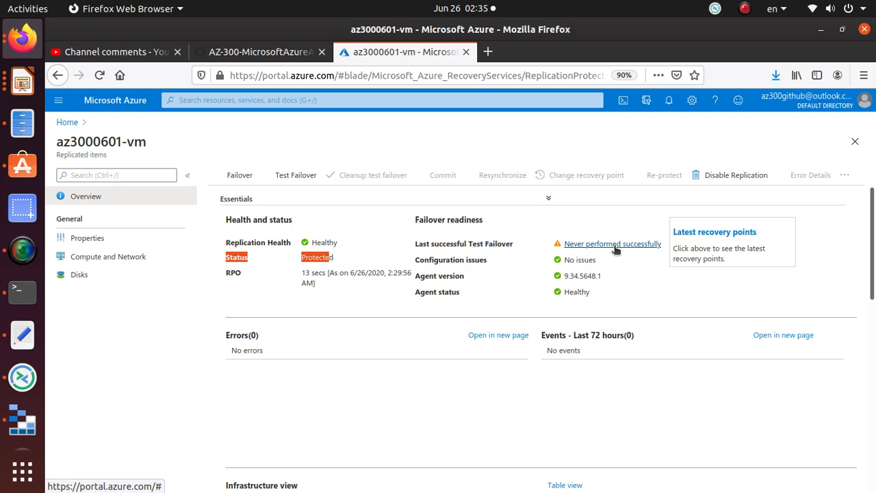
pyautogui.click(732, 234)
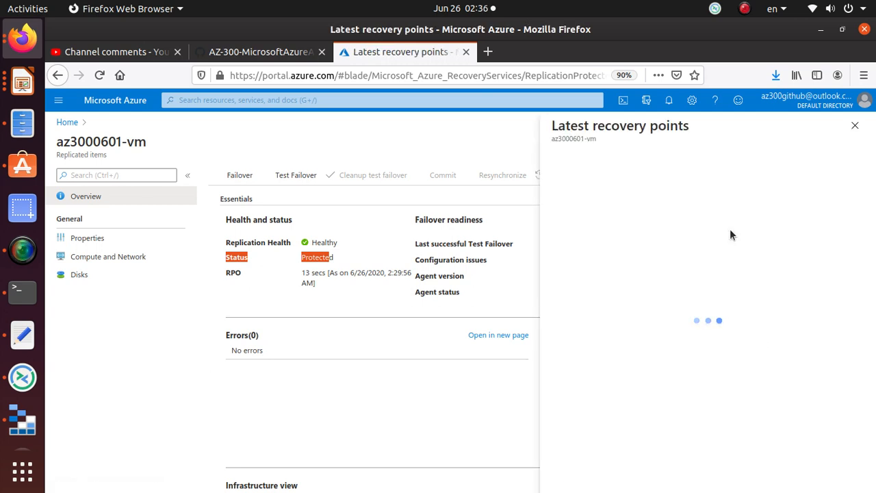
pyautogui.click(334, 268)
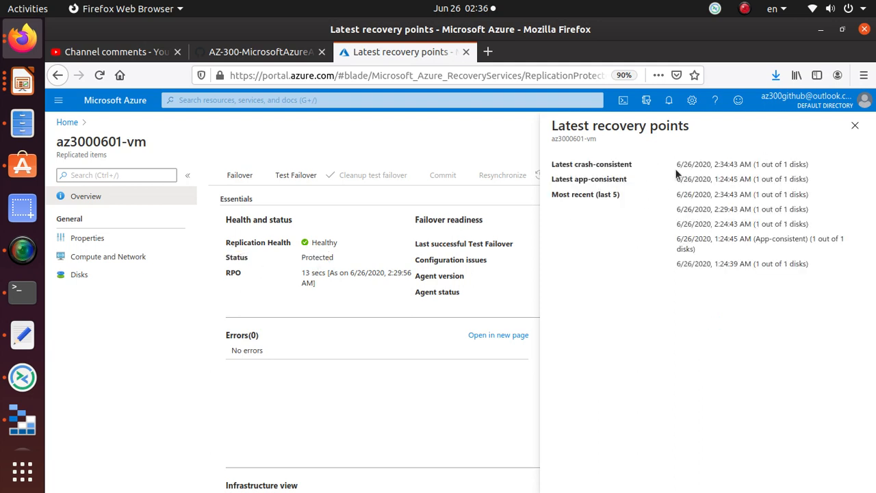
pyautogui.moveTo(819, 268); pyautogui.dragTo(658, 151)
pyautogui.click(611, 183)
pyautogui.click(855, 127)
# Step: Reread the third instruction of Task 2 in the lab about the Protected status, recovery points and RPO
pyautogui.click(266, 53)
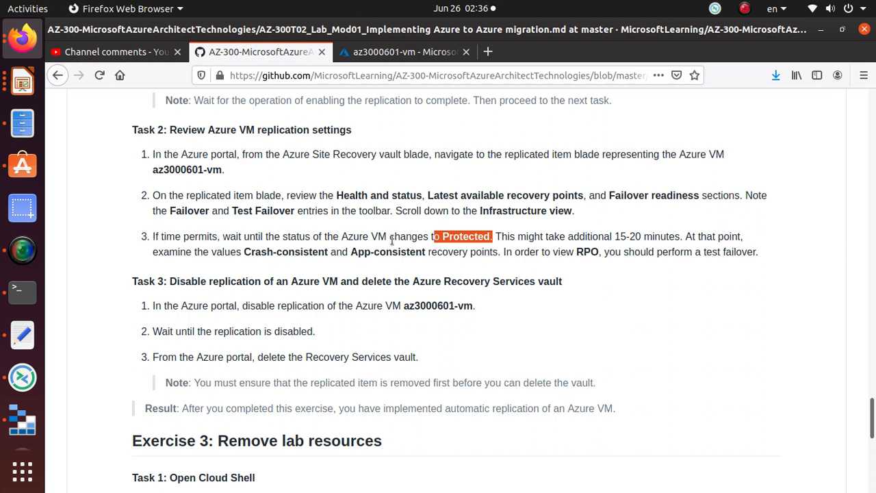
pyautogui.click(482, 233)
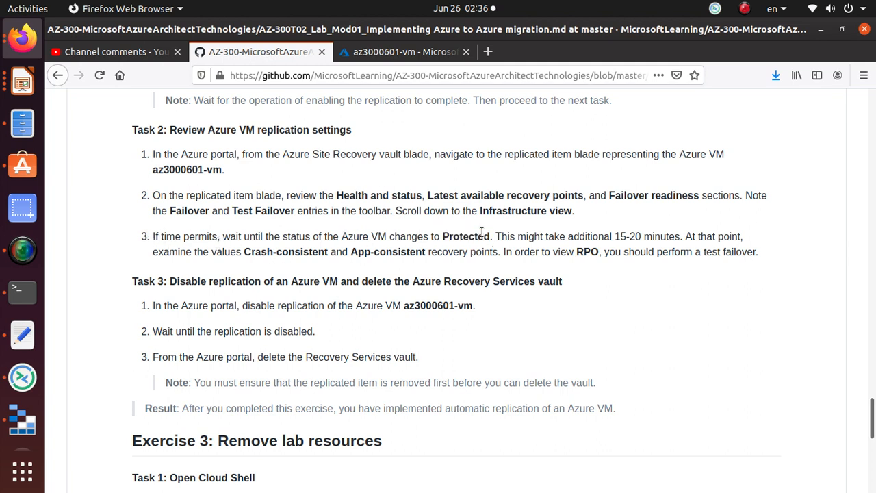
pyautogui.moveTo(495, 235); pyautogui.dragTo(439, 233)
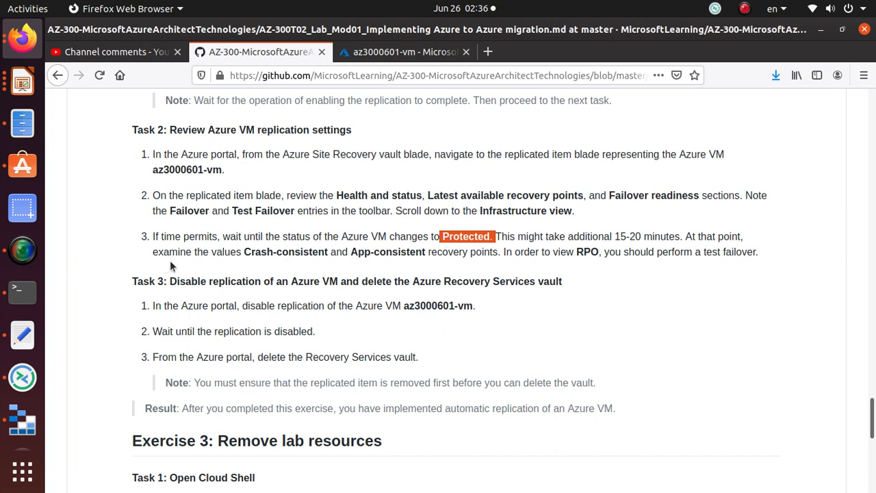
pyautogui.click(239, 248)
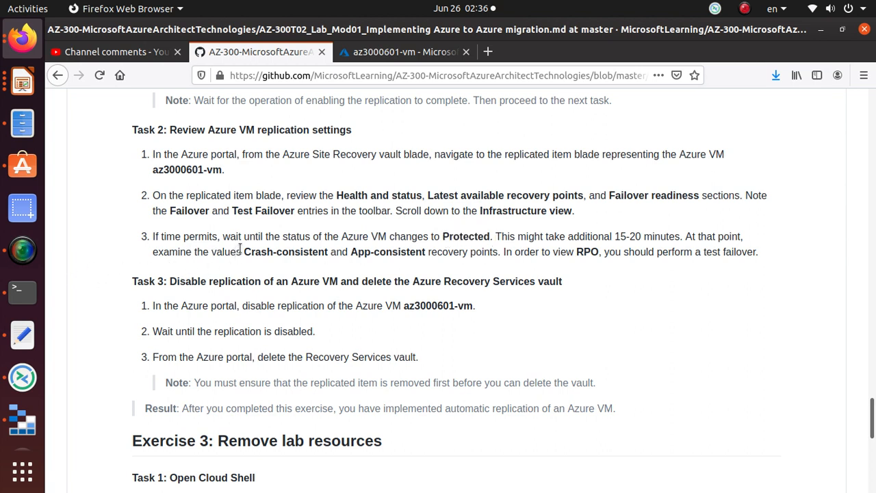
pyautogui.moveTo(240, 249); pyautogui.dragTo(501, 254)
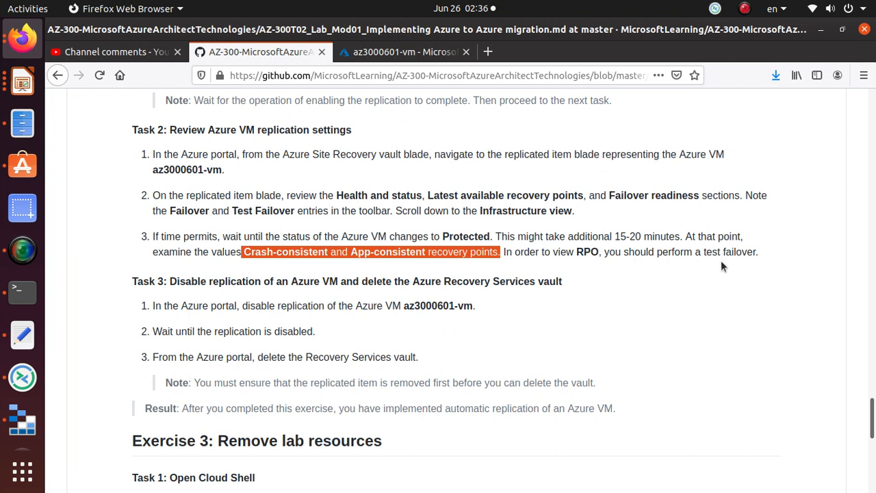
# Step: Start a test failover of az3000601-vm with the Latest processed (low RTO) recovery point and the az3000601-vnet-asr virtual network, and check its notification
pyautogui.click(380, 54)
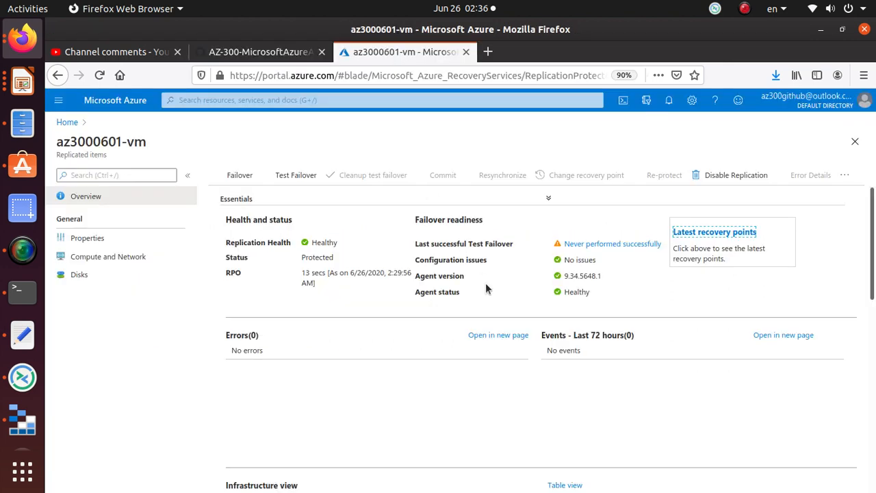
pyautogui.click(293, 175)
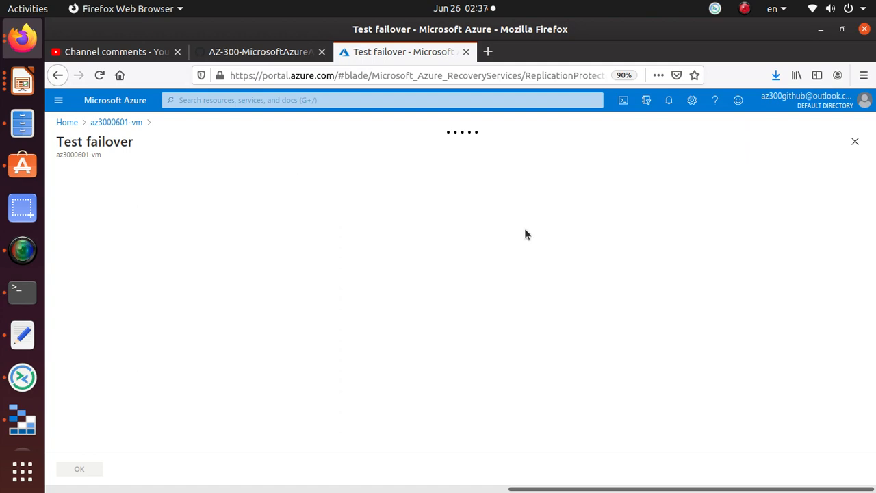
pyautogui.click(232, 55)
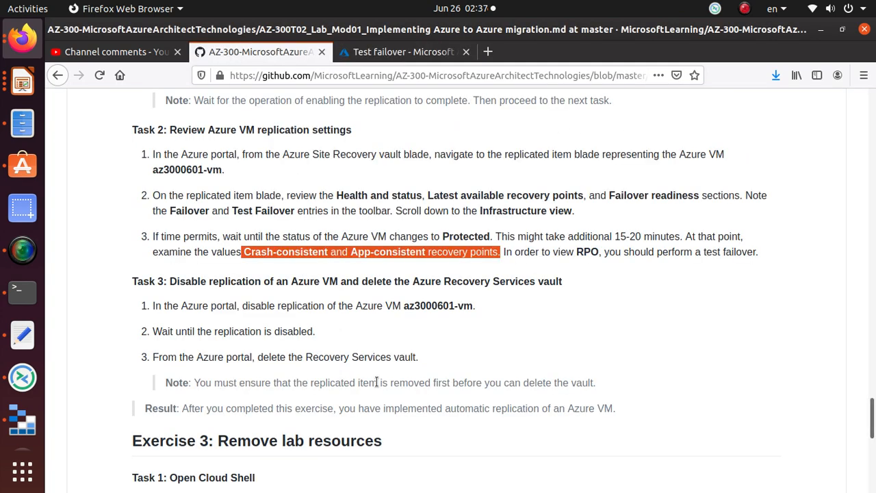
pyautogui.click(382, 55)
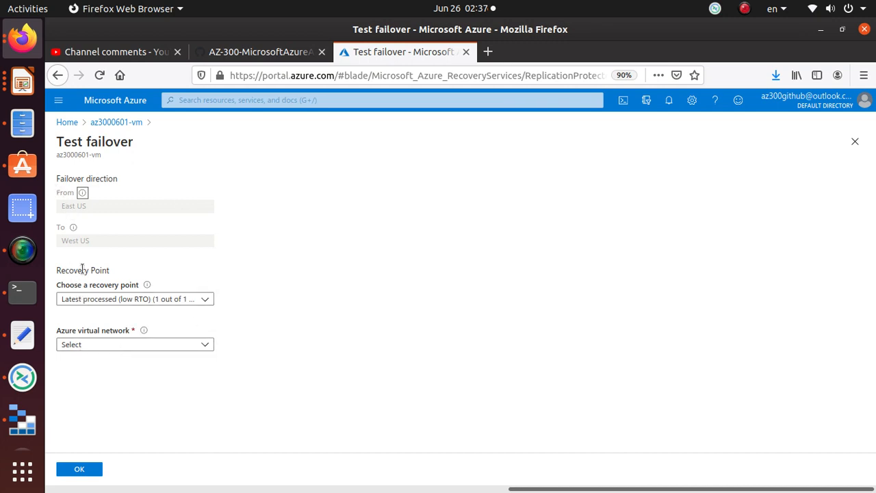
pyautogui.click(165, 299)
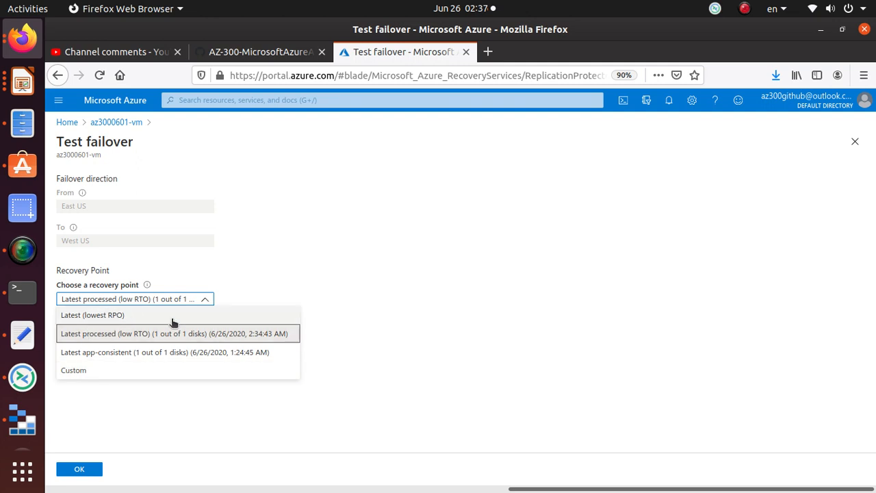
pyautogui.click(442, 244)
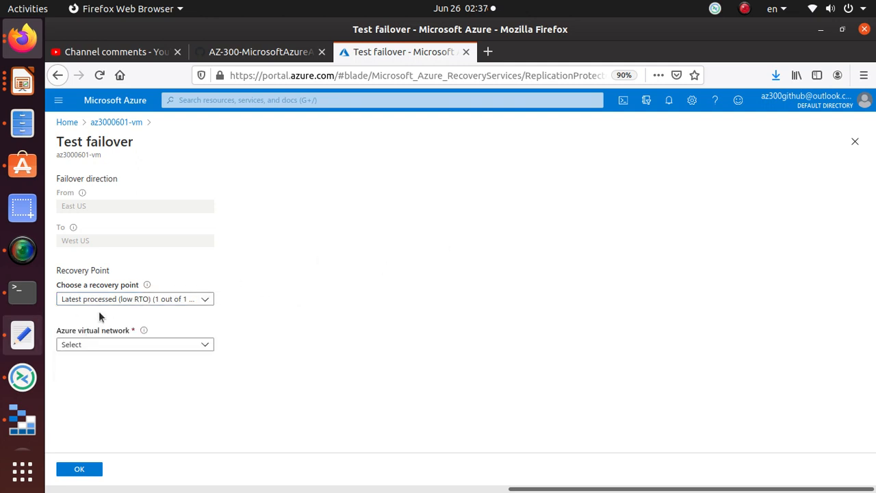
pyautogui.click(161, 346)
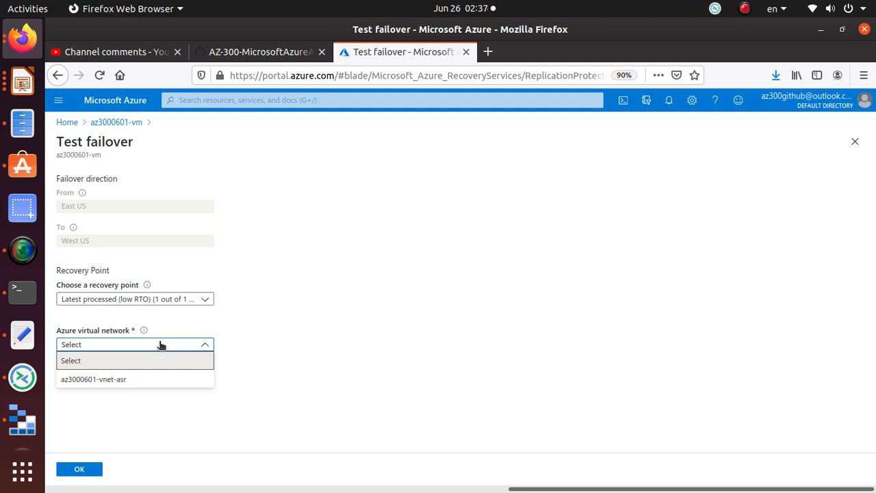
pyautogui.click(149, 383)
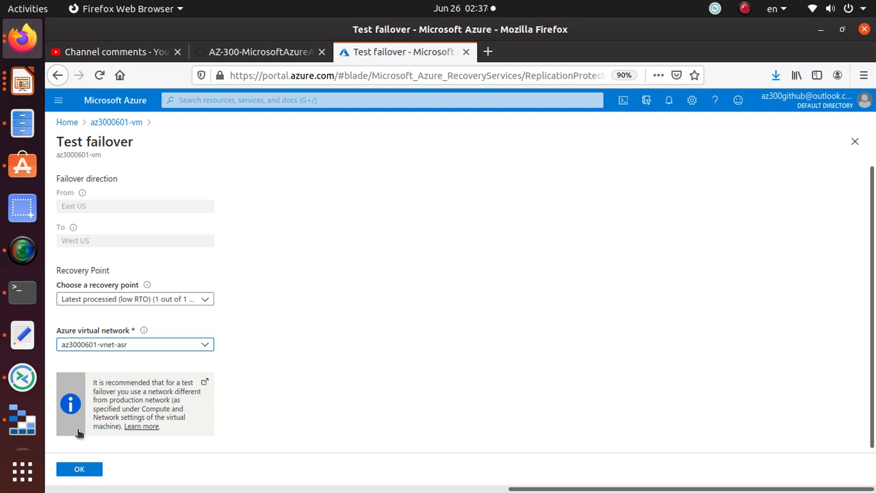
pyautogui.scroll(-1, 212, 389)
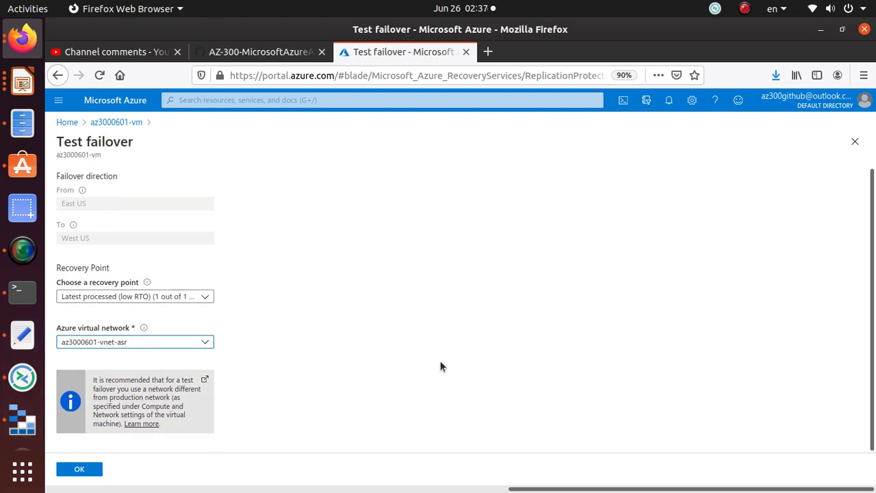
pyautogui.click(80, 470)
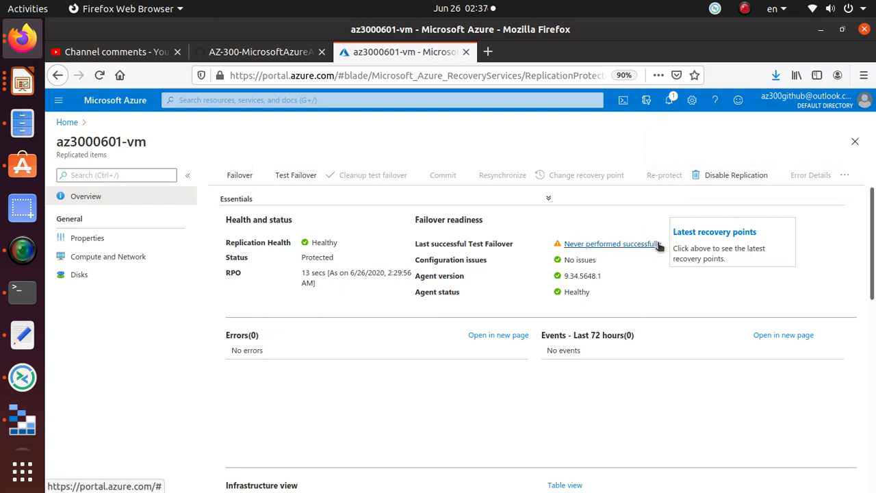
pyautogui.click(670, 102)
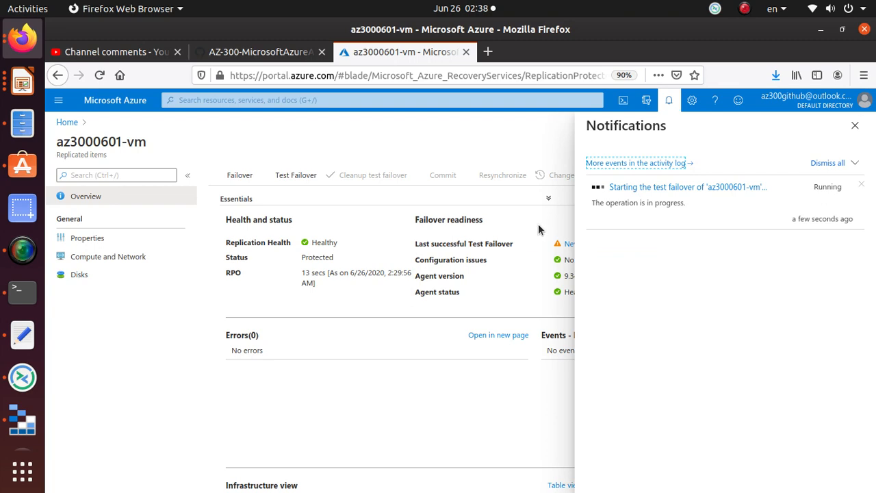
# Step: Read the lab's Task 3 instructions on disabling replication of az3000601-vm and deleting the Recovery Services vault
pyautogui.click(253, 52)
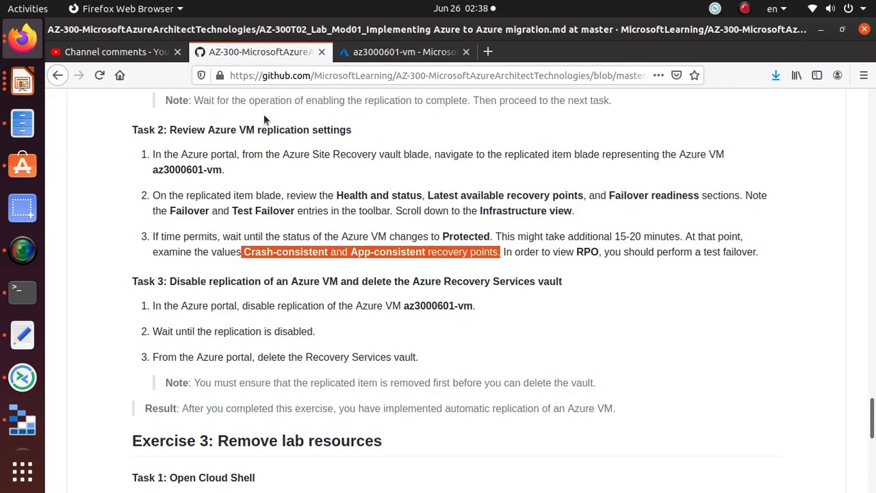
pyautogui.scroll(-1, 366, 311)
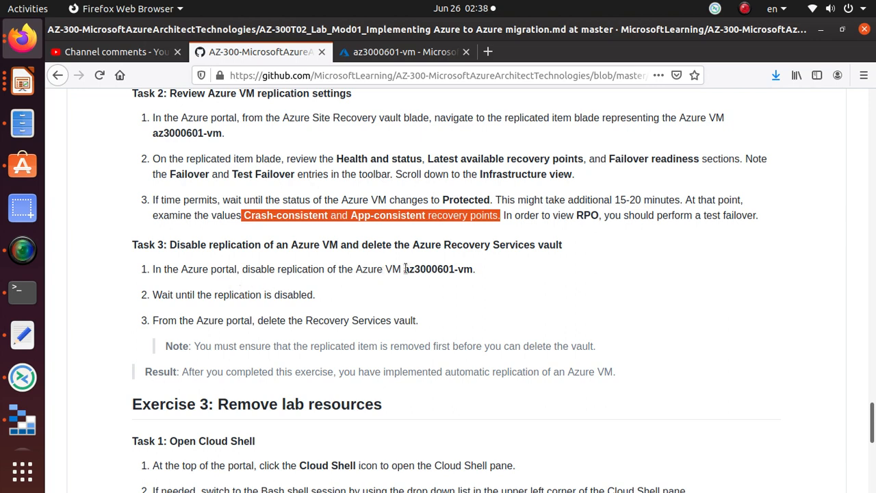
pyautogui.moveTo(405, 268); pyautogui.dragTo(484, 263)
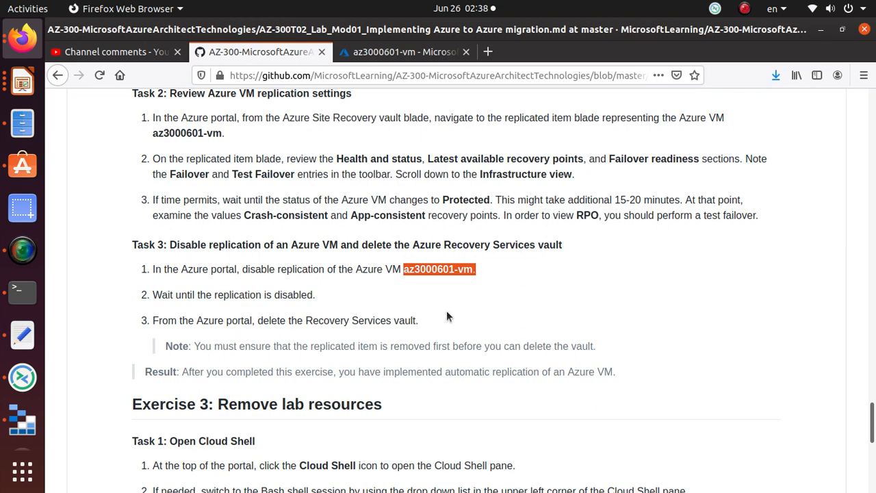
pyautogui.scroll(-3, 446, 316)
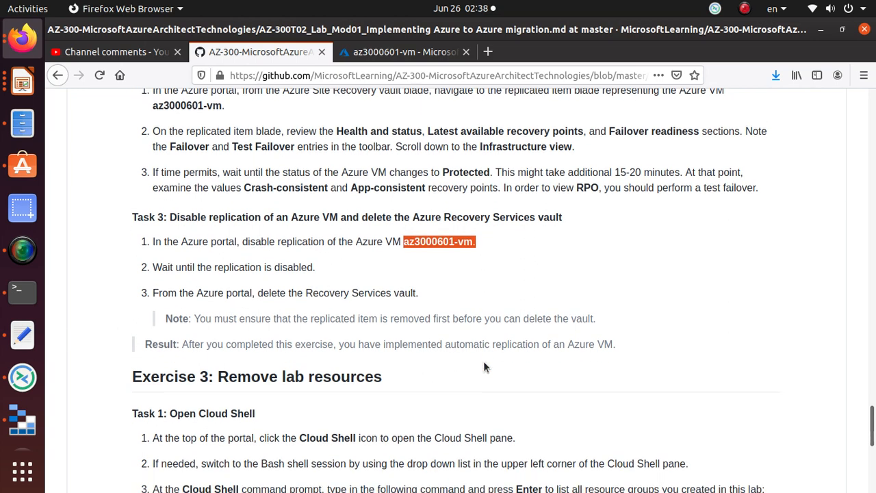
# Step: Read the Task 3 note on removing the replicated item before deleting the vault, and the exercise's result statement
pyautogui.doubleClick(322, 238)
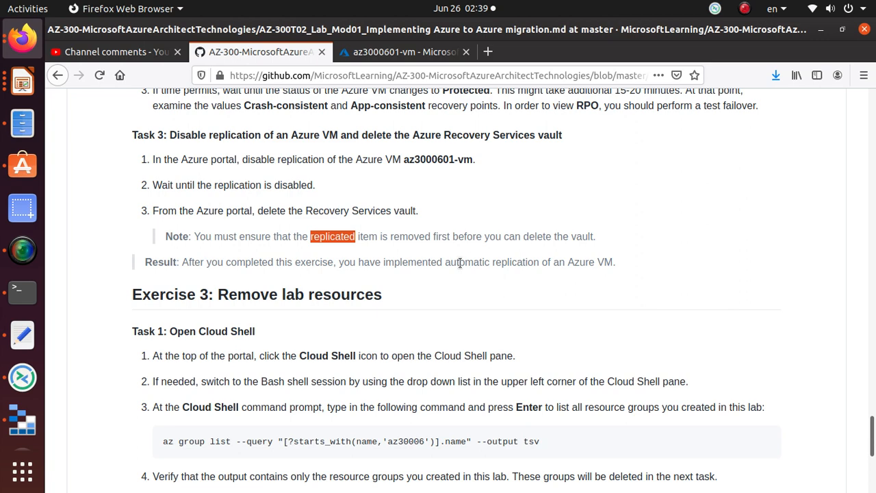
pyautogui.moveTo(443, 262); pyautogui.dragTo(662, 269)
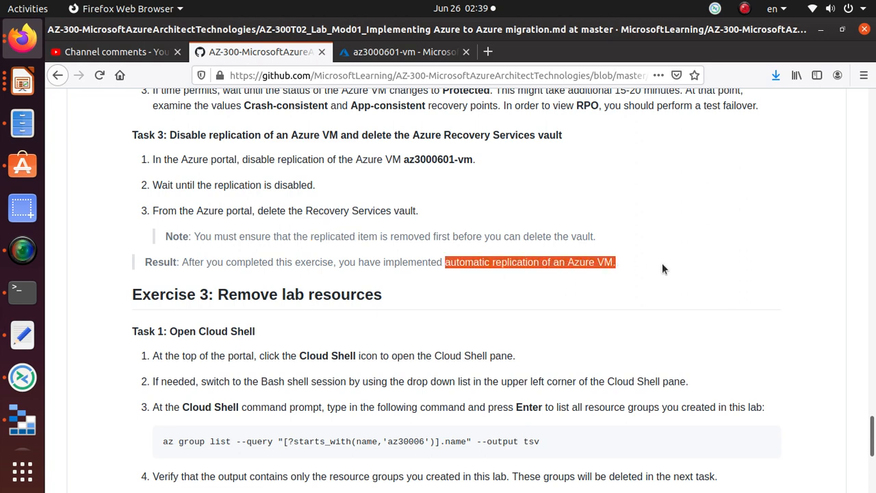
# Step: Return to the Azure portal, check the test failover notification for az3000601-vm, and close the notifications
pyautogui.click(402, 53)
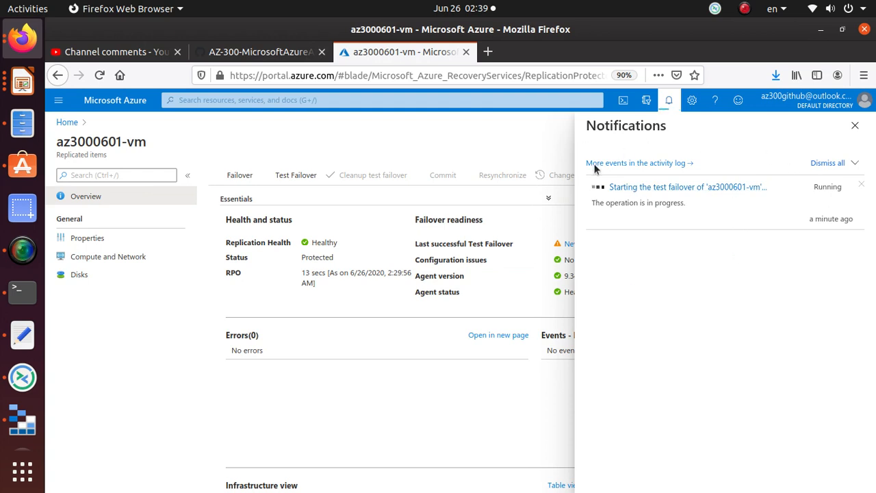
pyautogui.click(23, 259)
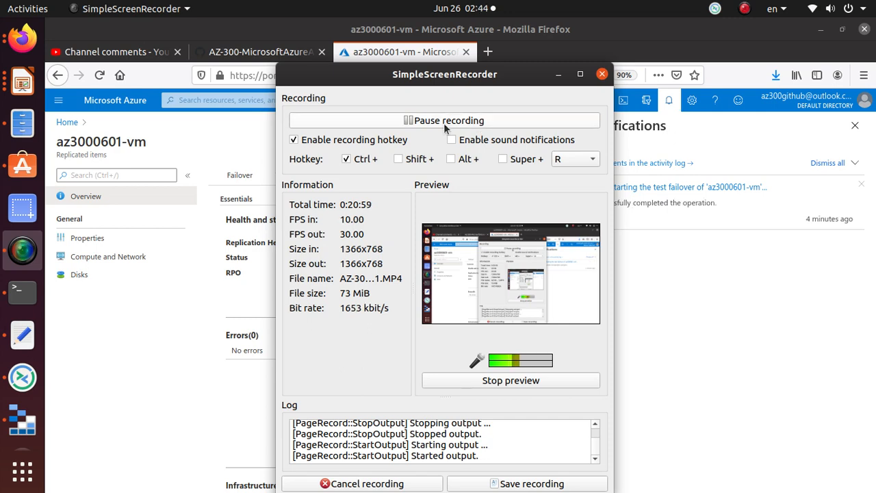
pyautogui.click(558, 74)
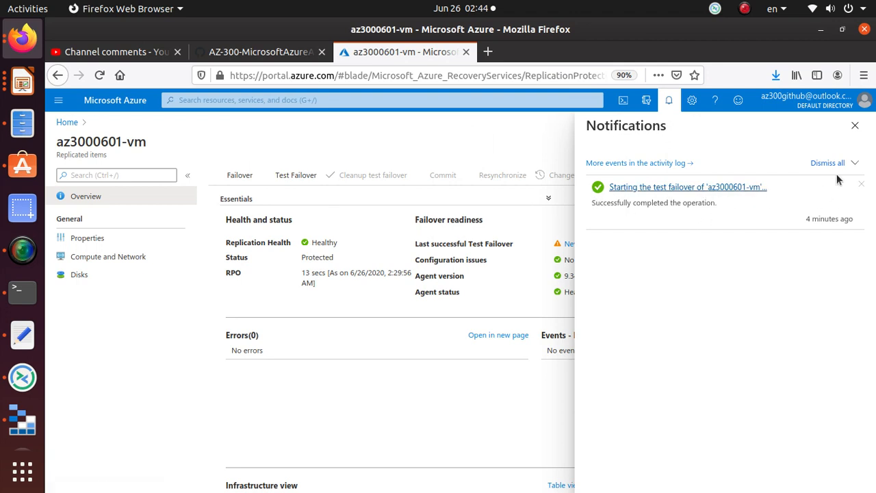
pyautogui.click(853, 129)
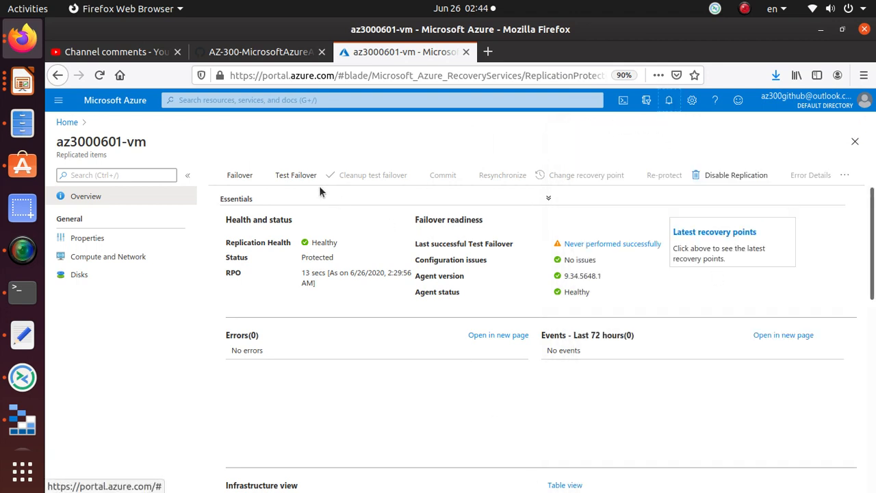
# Step: Refresh the az3000601-vm replicated item page, review its status and RPO, and open and close its latest recovery points
pyautogui.click(99, 77)
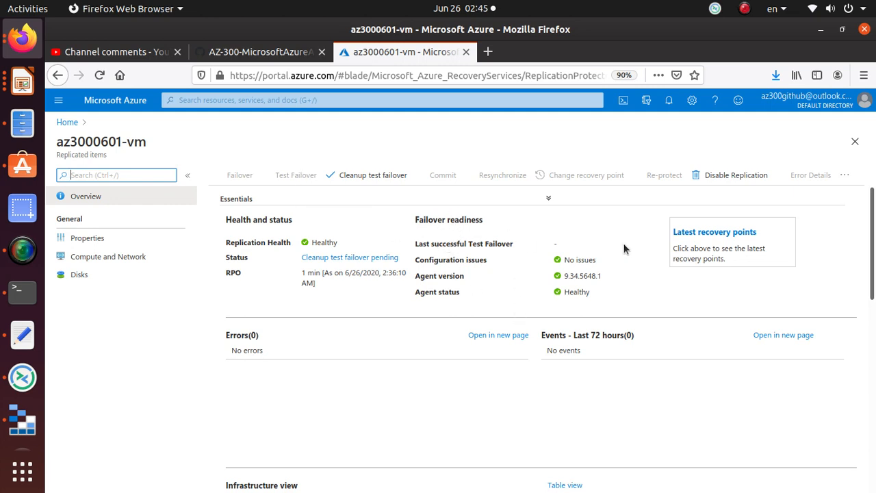
pyautogui.moveTo(413, 261); pyautogui.dragTo(492, 267)
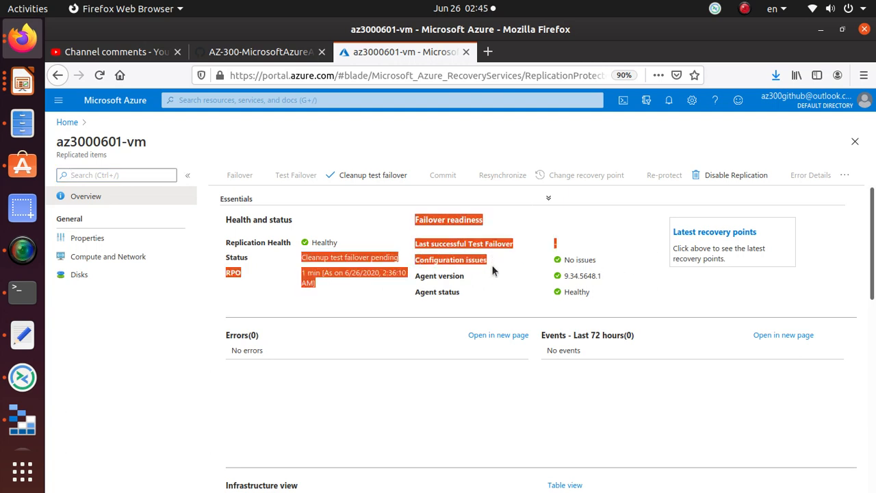
pyautogui.click(493, 267)
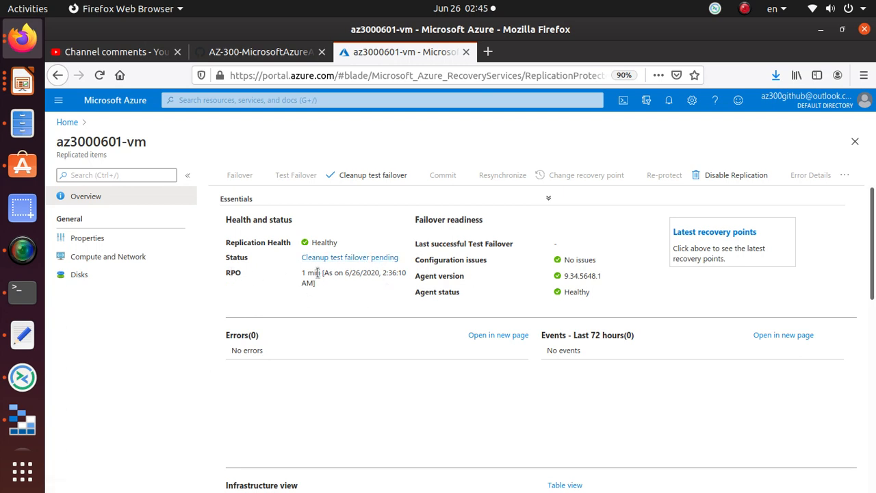
pyautogui.click(743, 233)
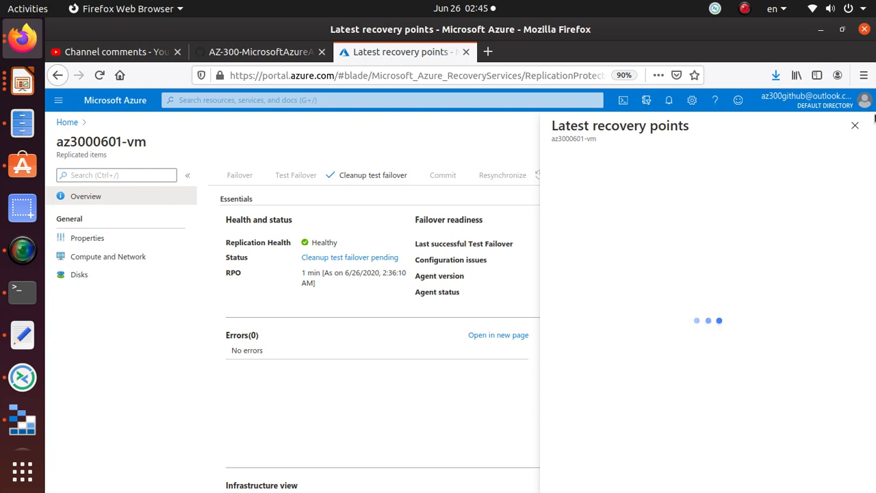
pyautogui.click(855, 126)
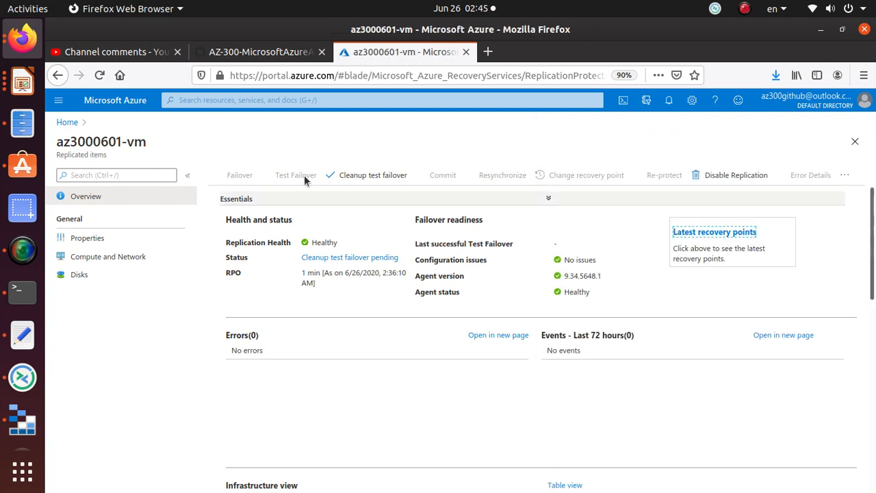
pyautogui.click(394, 177)
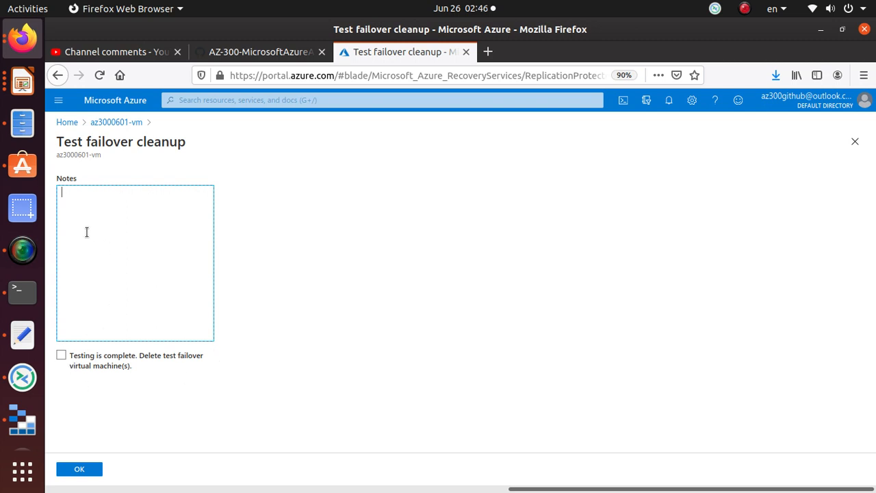
pyautogui.click(61, 356)
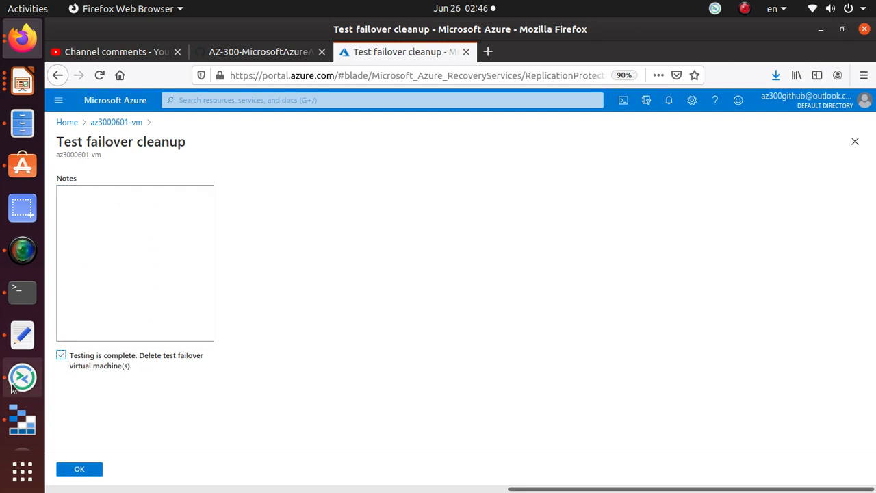
pyautogui.click(63, 356)
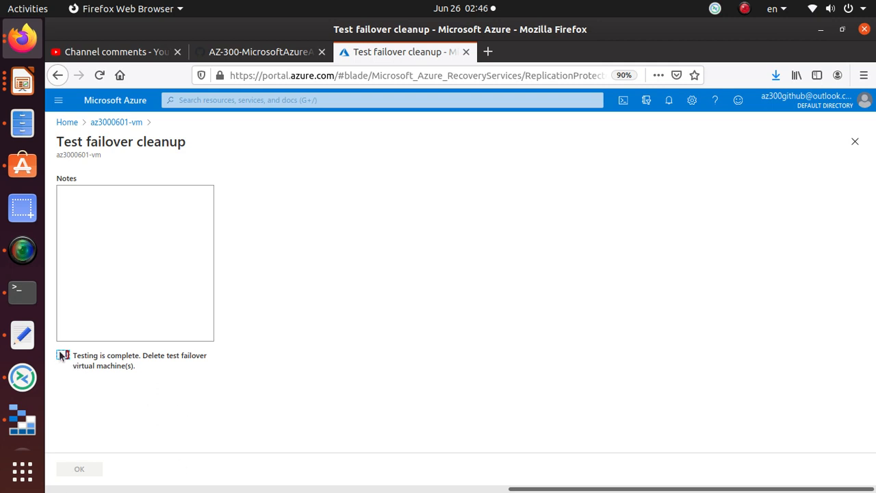
pyautogui.click(137, 122)
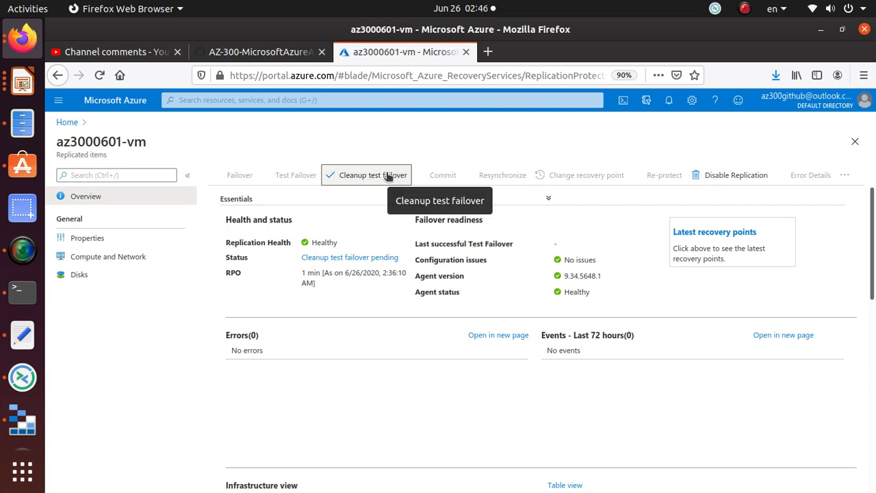
# Step: Go back to the lab guide and reread the Task 3 heading and the Task 2 sentence on viewing RPO through a test failover
pyautogui.click(249, 54)
pyautogui.scroll(3, 385, 253)
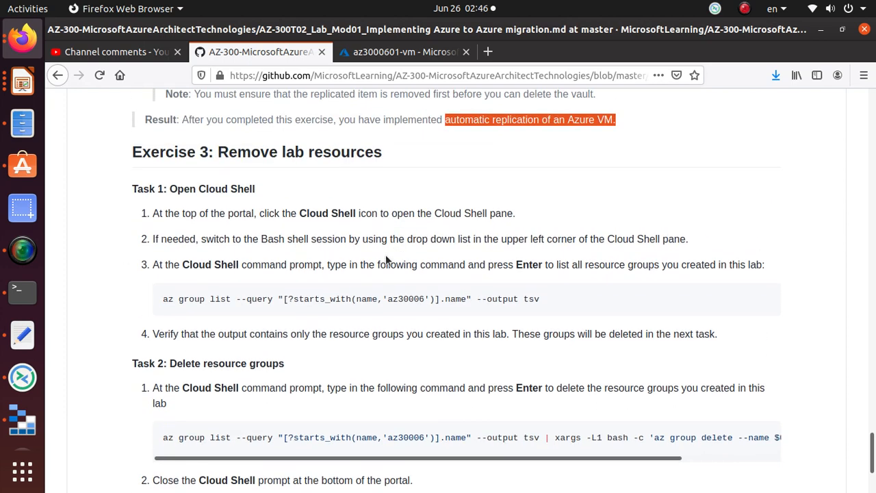
pyautogui.scroll(5, 387, 259)
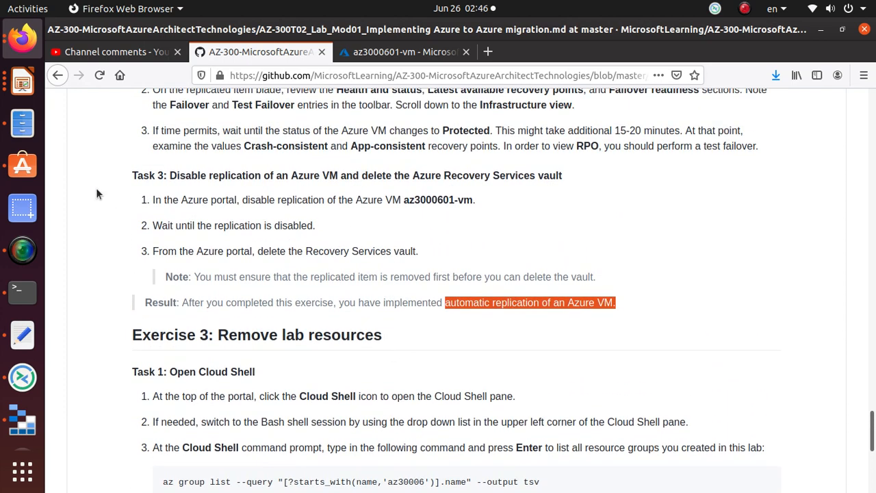
pyautogui.tripleClick(209, 176)
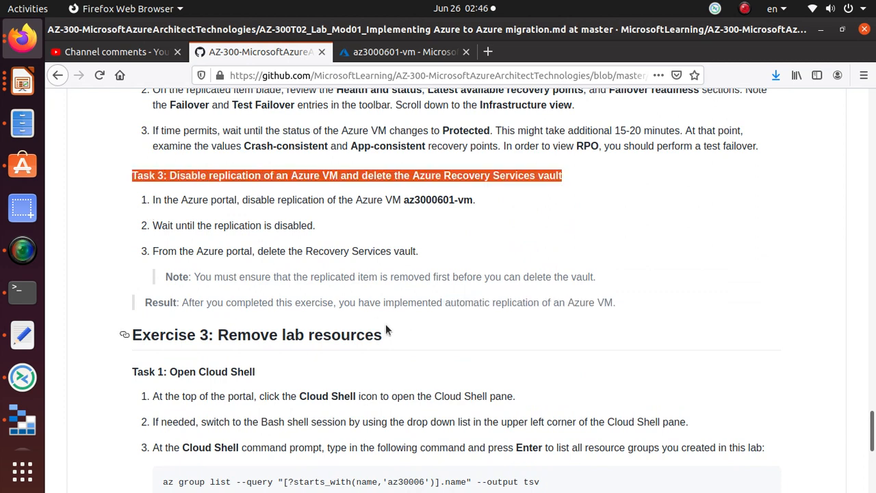
pyautogui.scroll(3, 414, 274)
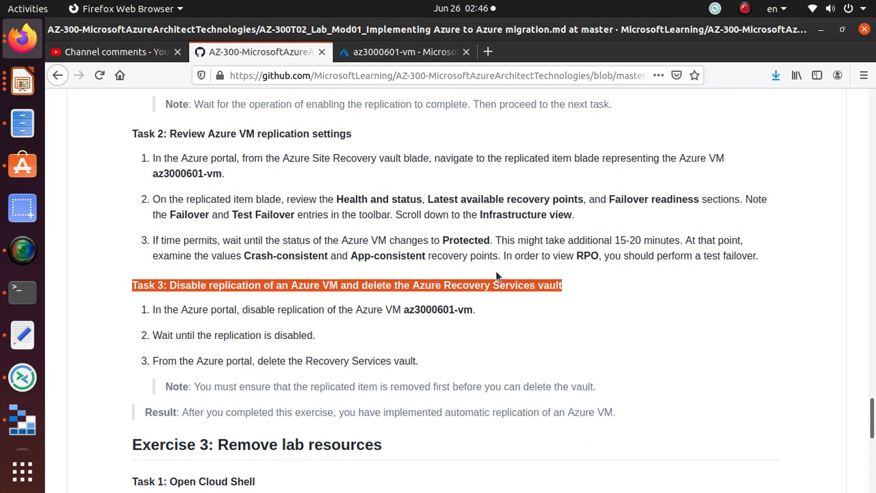
pyautogui.moveTo(505, 255); pyautogui.dragTo(751, 259)
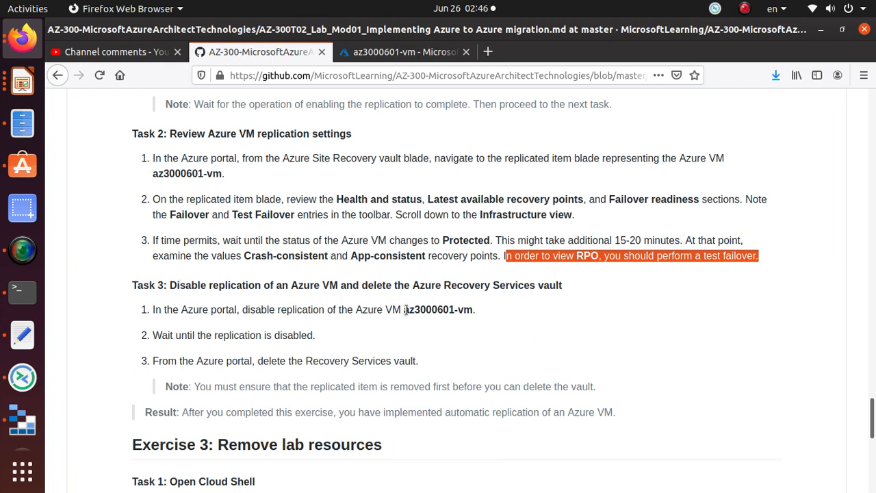
# Step: Copy the virtual machine name az3000601-vm from the first instruction of Task 3 in the lab
pyautogui.moveTo(409, 310); pyautogui.dragTo(467, 311)
pyautogui.moveTo(403, 309); pyautogui.dragTo(472, 311)
pyautogui.rightClick(473, 310)
pyautogui.click(496, 321)
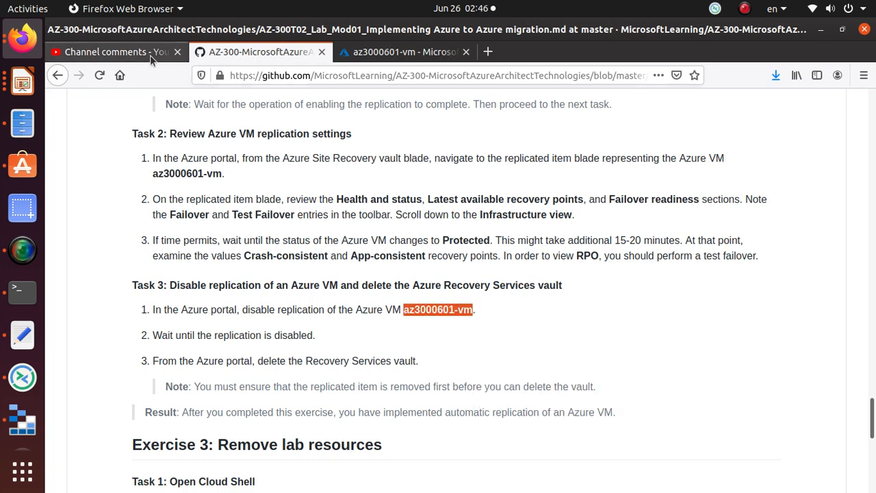
# Step: Return to the Azure portal, search all resources for az3000601-vm, and open the virtual machine with that name
pyautogui.hotkey('ctrl', 'Tab')
pyautogui.click(155, 176)
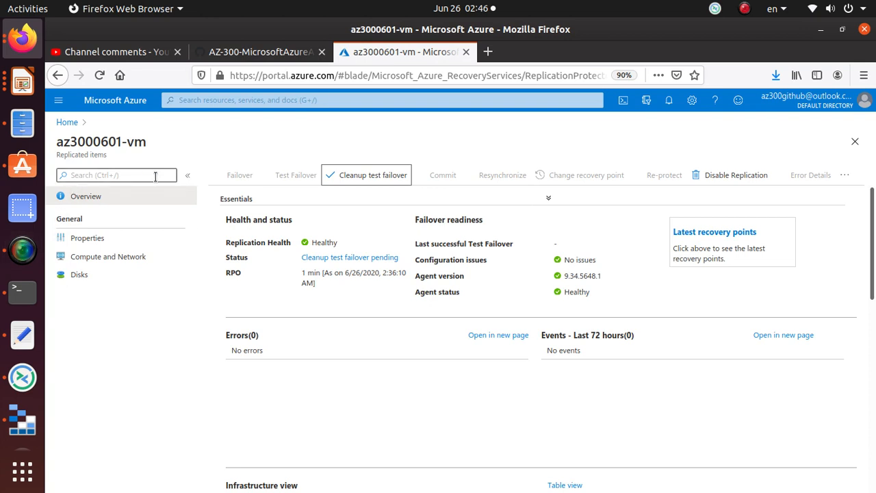
pyautogui.click(126, 261)
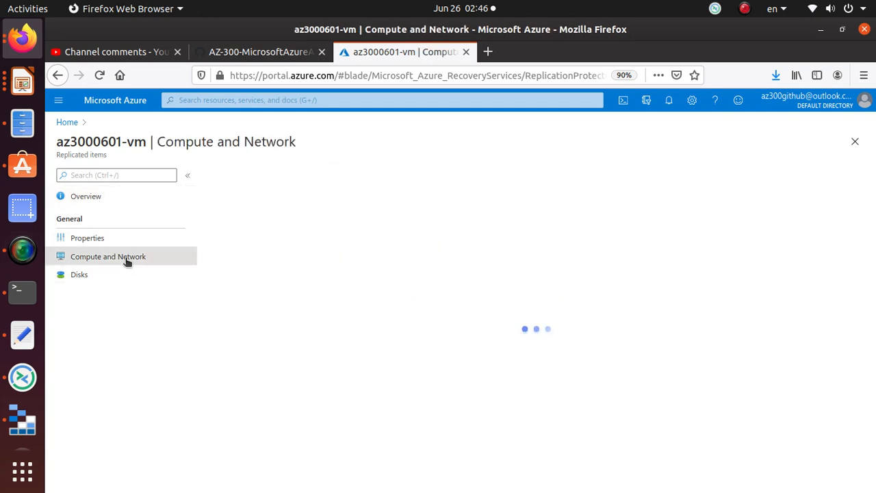
pyautogui.click(75, 124)
pyautogui.click(311, 101)
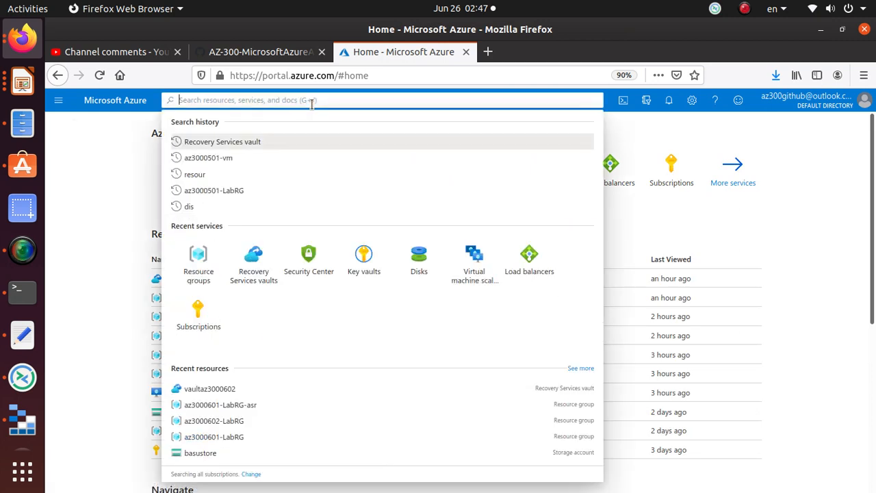
pyautogui.hotkey('ctrl', 'v')
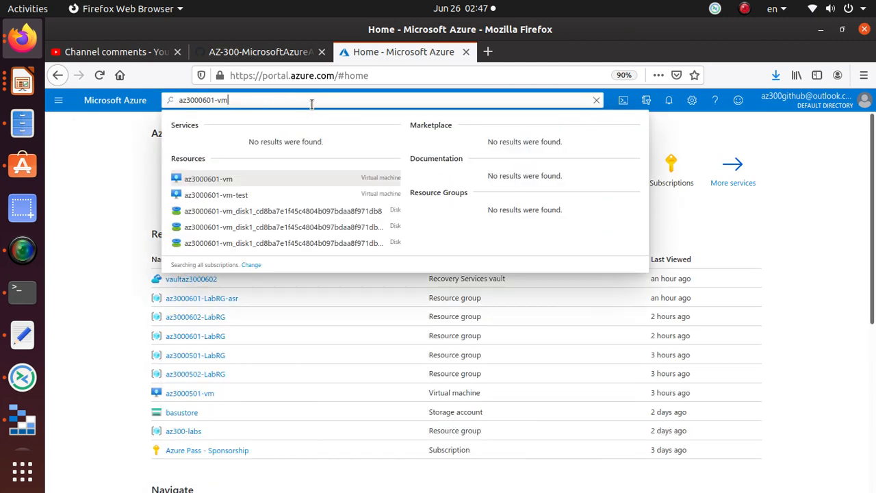
pyautogui.click(221, 179)
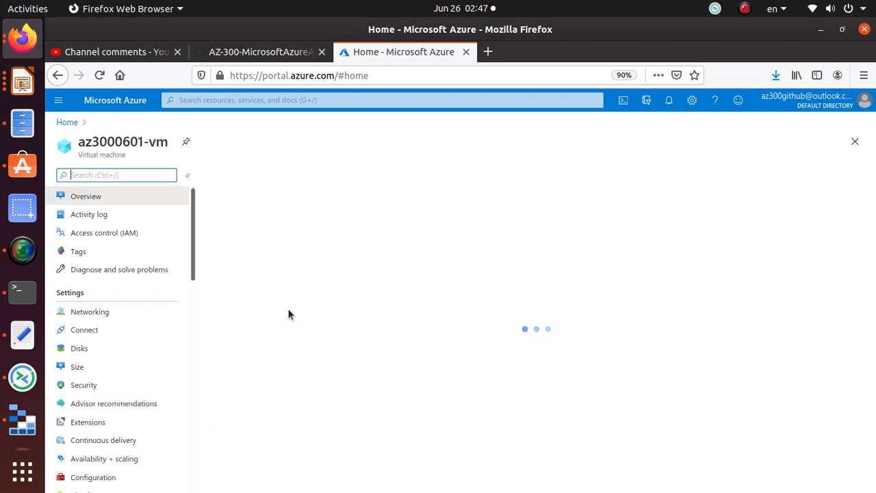
# Step: Search the virtual machine's settings for replication and "backup", review its Backup page, and return to the portal home
pyautogui.scroll(-3, 137, 356)
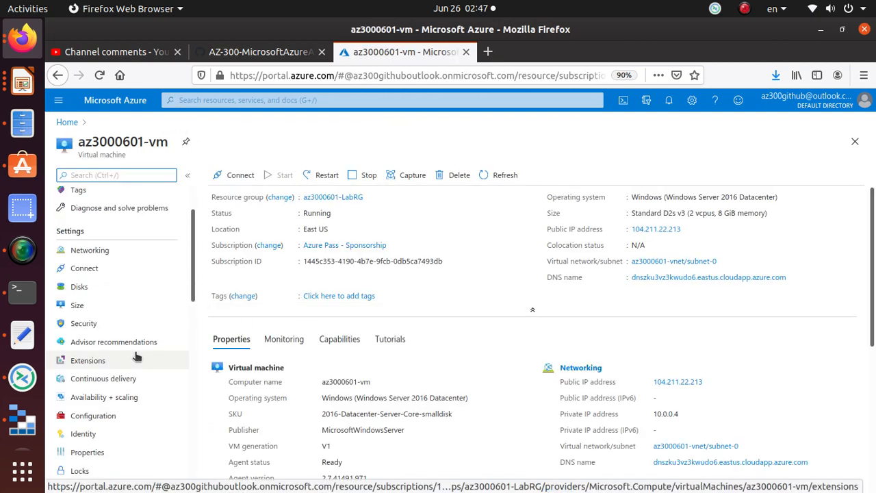
pyautogui.scroll(-5, 136, 356)
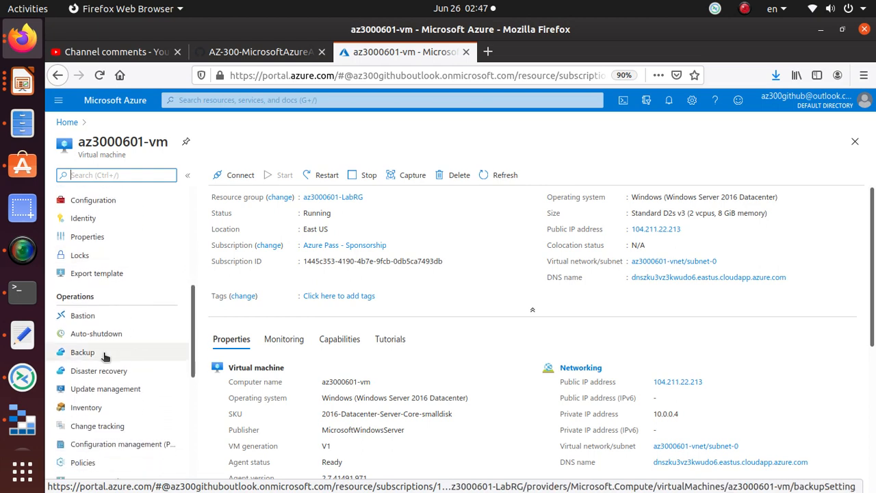
pyautogui.scroll(-4, 104, 356)
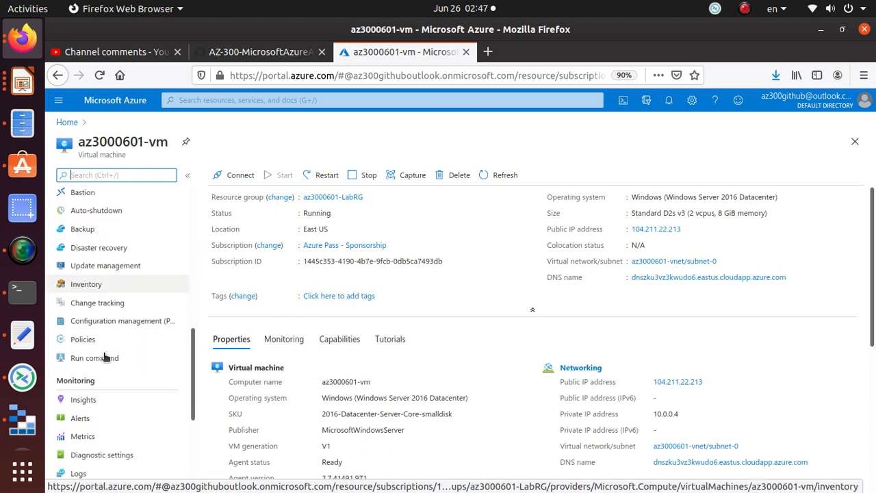
pyautogui.scroll(-4, 103, 468)
pyautogui.scroll(5, 103, 468)
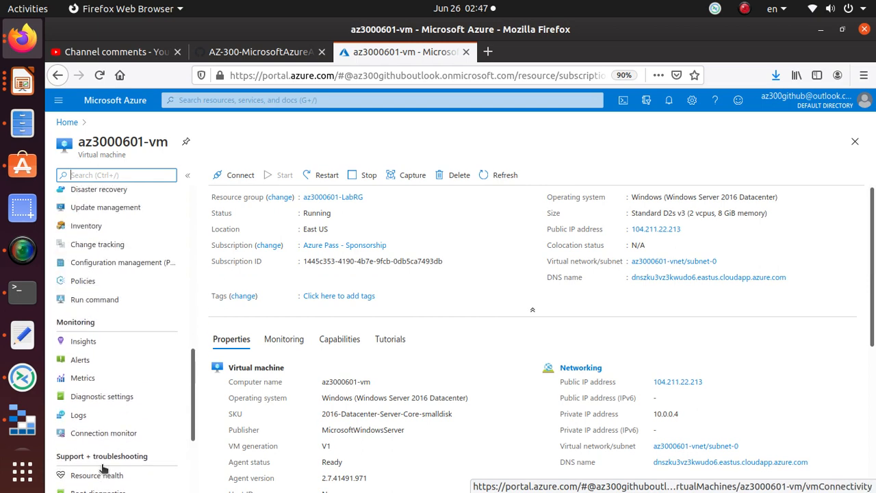
pyautogui.scroll(1, 103, 468)
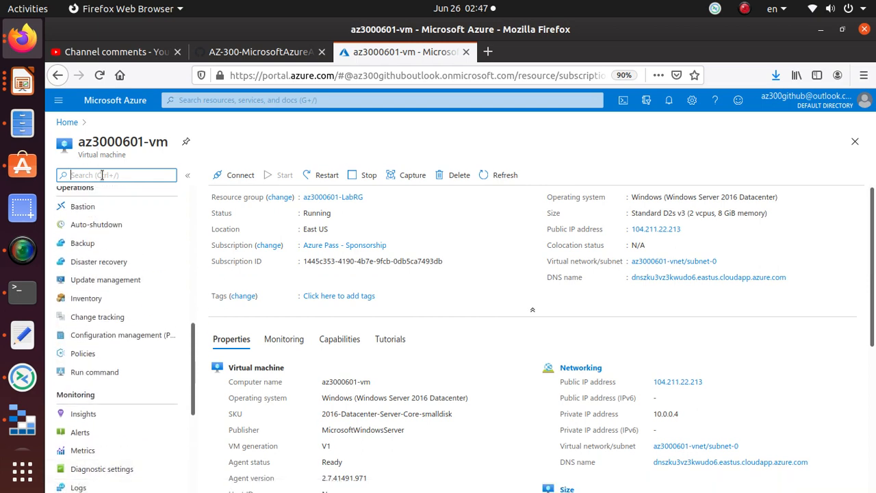
pyautogui.write('repli')
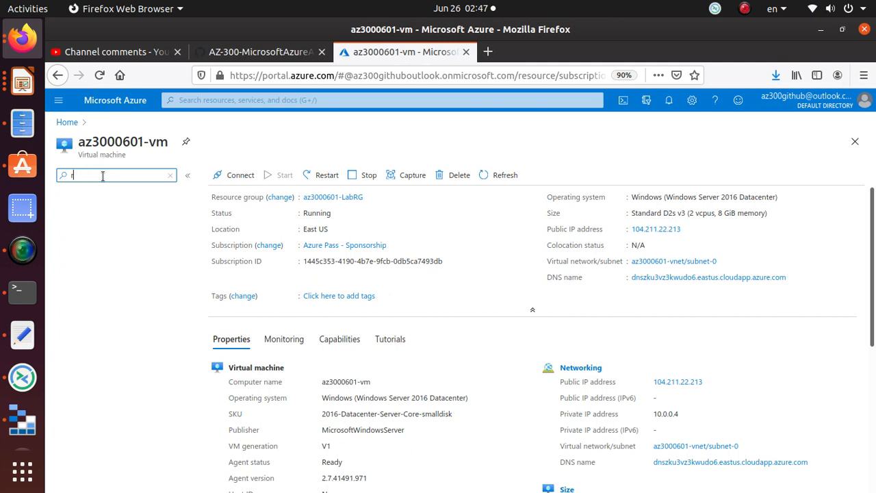
pyautogui.press('BackSpace')
pyautogui.write('backup')
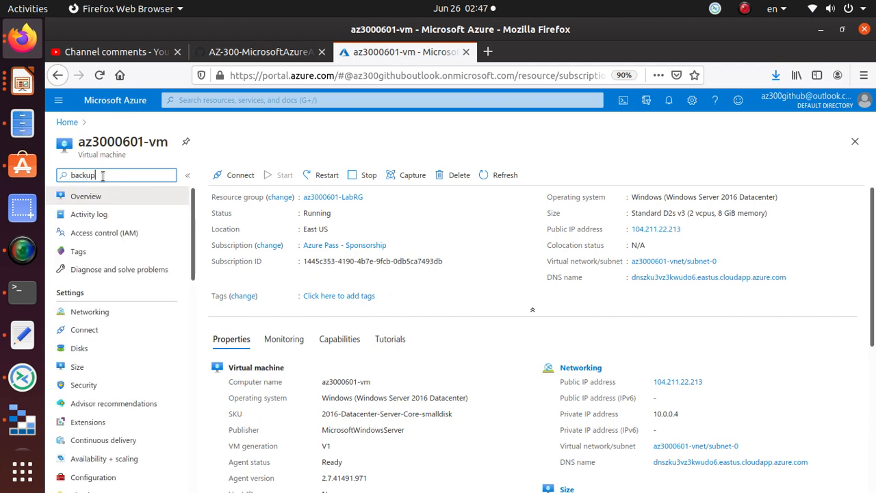
pyautogui.click(81, 222)
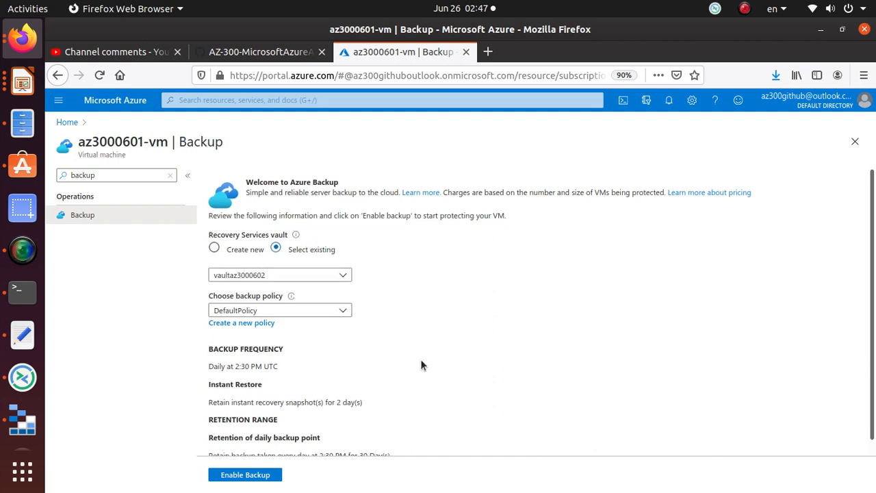
pyautogui.click(64, 122)
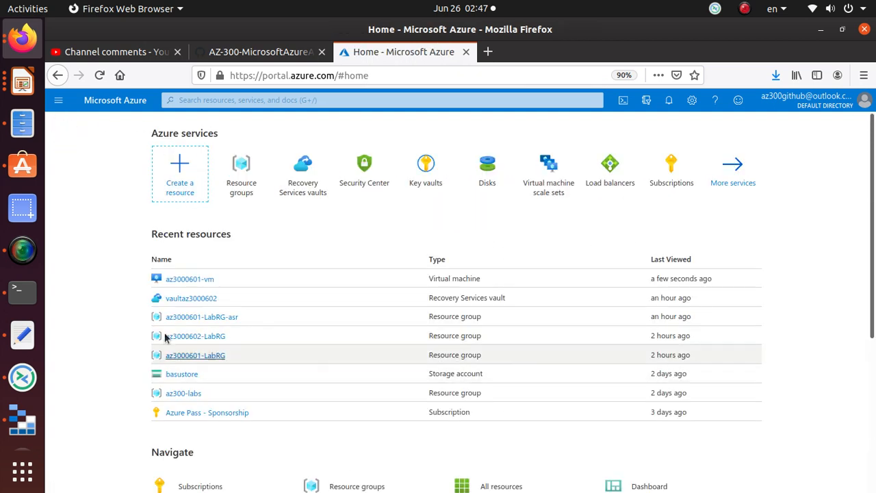
# Step: Open the Recovery Services vault vaultaz3000602 and open its replicated item az3000601-vm
pyautogui.click(189, 298)
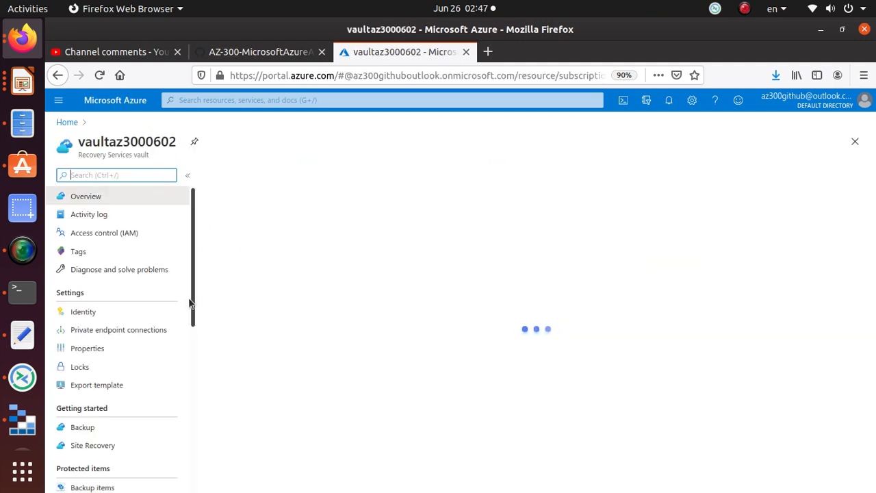
pyautogui.scroll(-4, 161, 306)
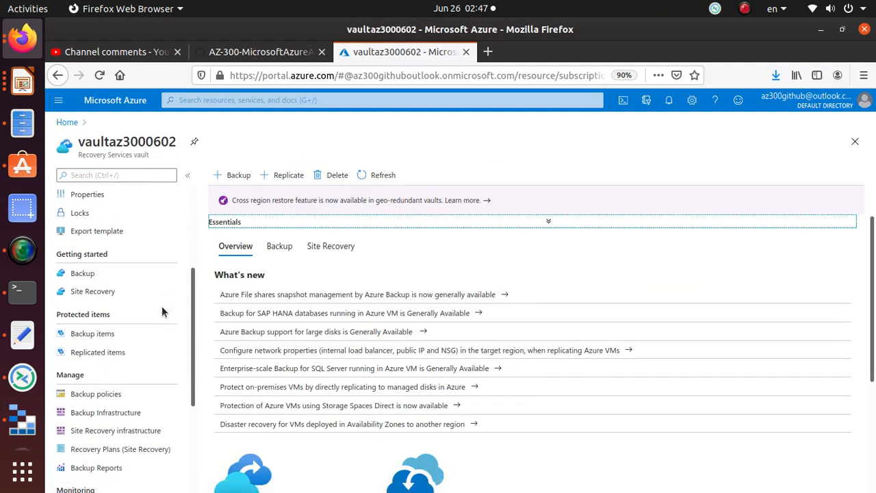
pyautogui.click(117, 353)
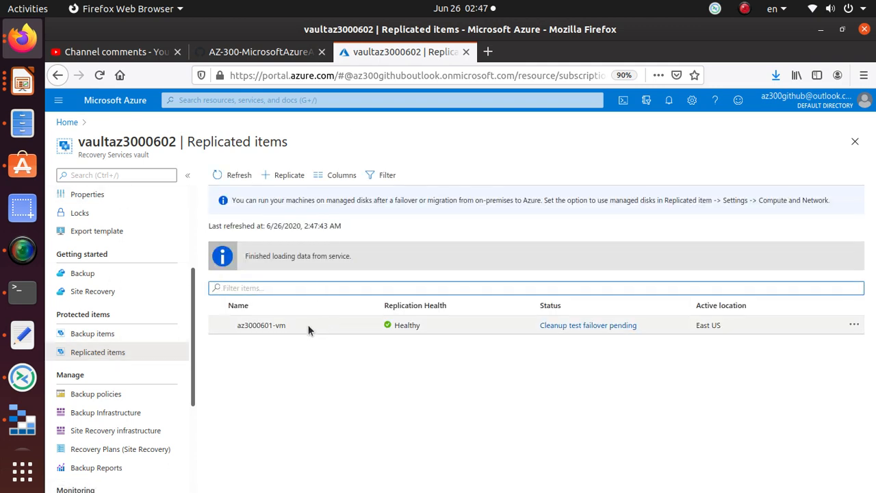
pyautogui.click(324, 328)
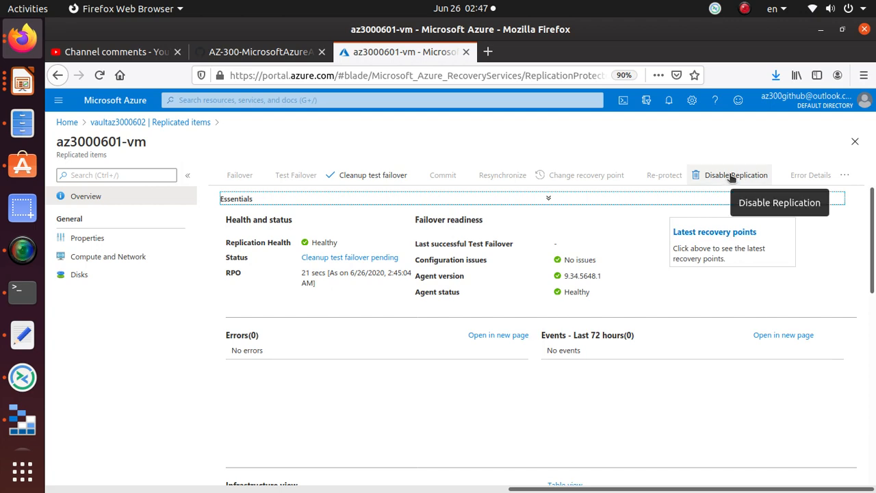
# Step: Check the Task 3 instructions on disabling replication in the lab guide and return to the replicated item in the Azure portal
pyautogui.hotkey('alt', 'Tab')
pyautogui.hotkey('alt', 'Tab')
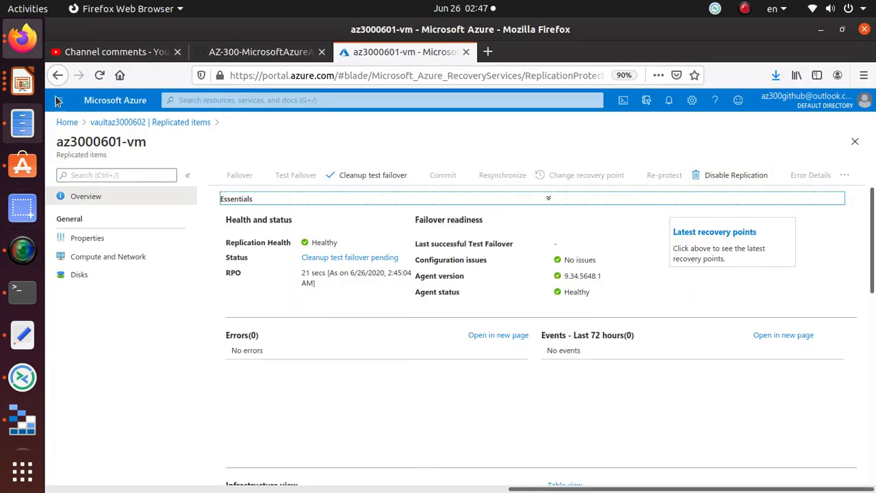
pyautogui.click(247, 52)
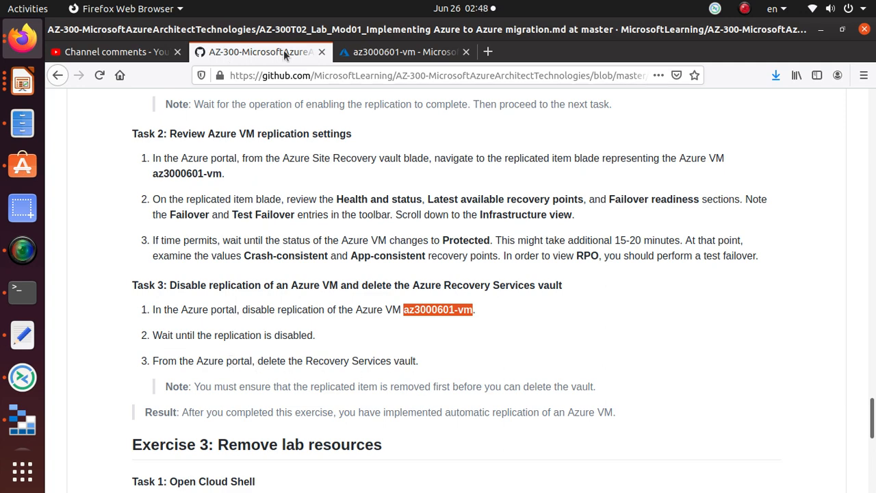
pyautogui.click(377, 55)
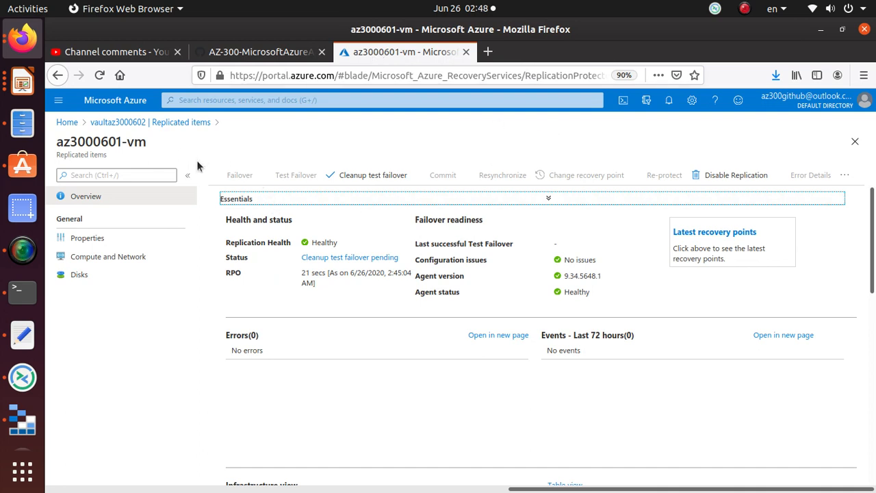
# Step: Go back to vaultaz3000602, look through its overview page, and return to the portal home
pyautogui.click(123, 122)
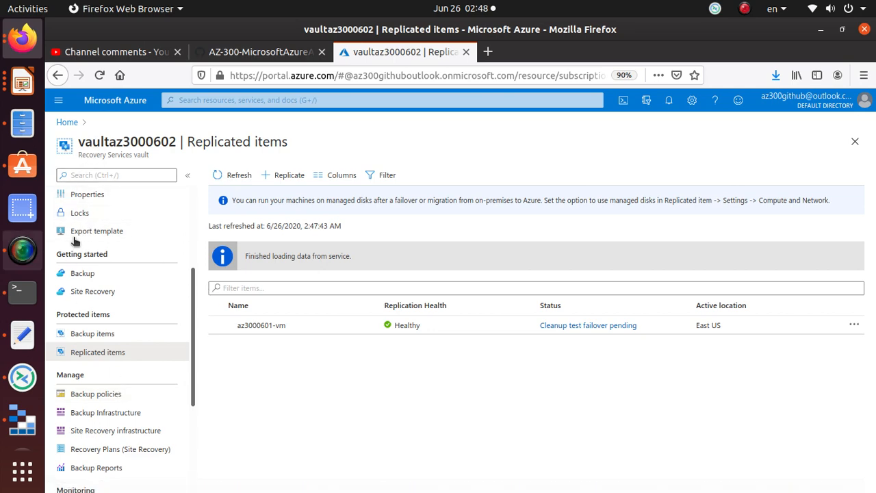
pyautogui.scroll(5, 51, 226)
pyautogui.click(86, 197)
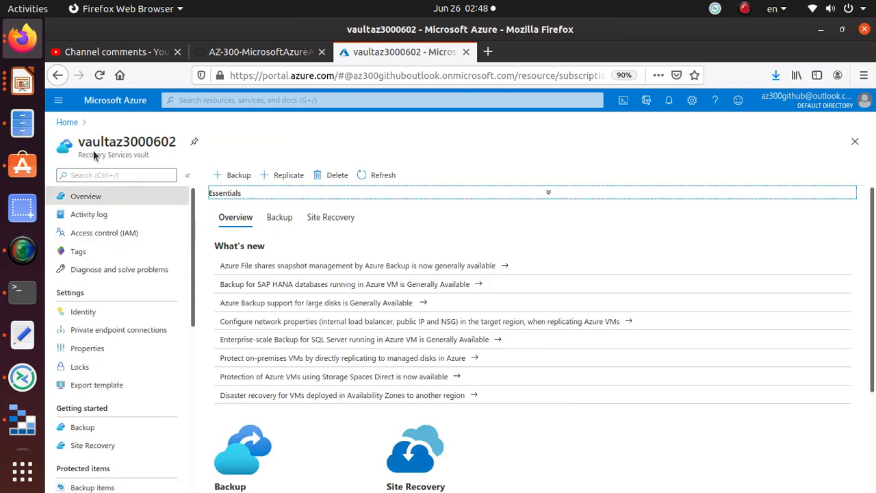
pyautogui.scroll(-4, 243, 297)
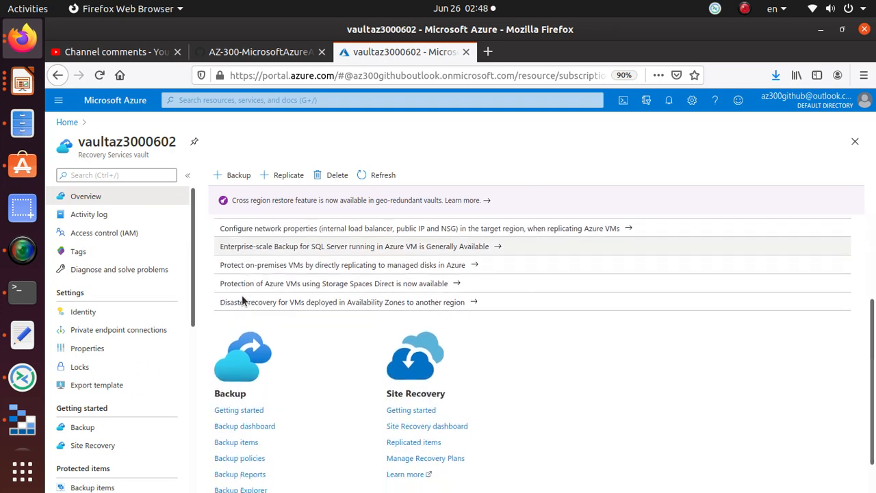
pyautogui.scroll(5, 245, 299)
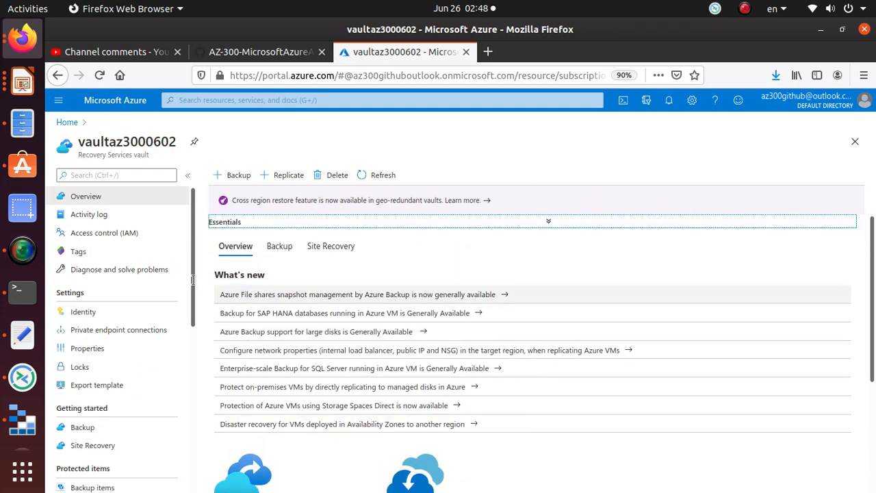
pyautogui.click(68, 122)
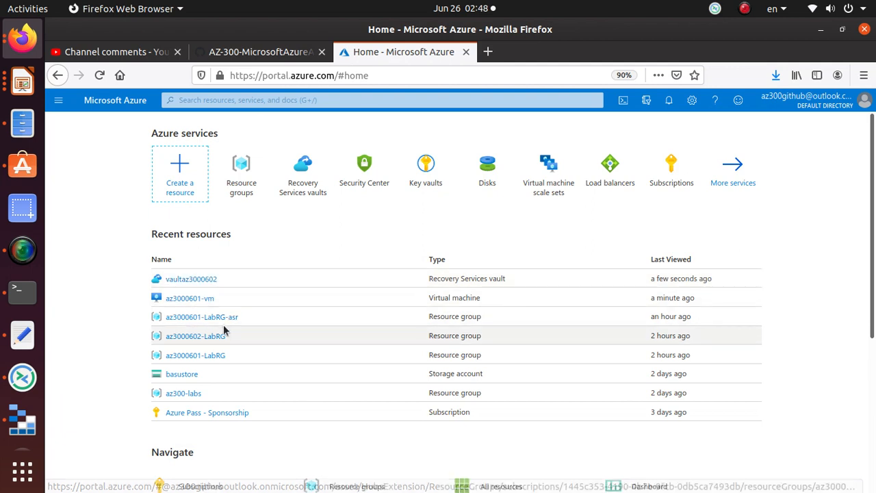
# Step: Delete the Recovery Services vault vaultaz3000602 from the resource group az3000602-LabRG, confirming the deletion with "yes"
pyautogui.click(238, 195)
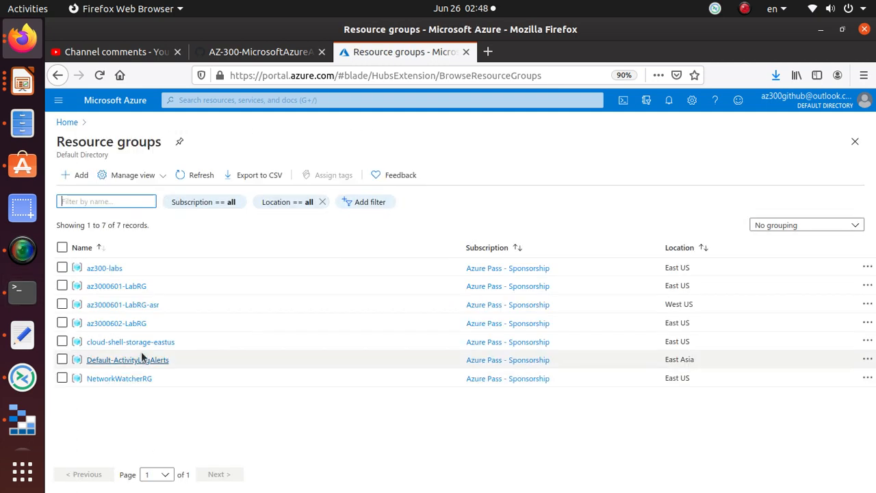
pyautogui.click(135, 326)
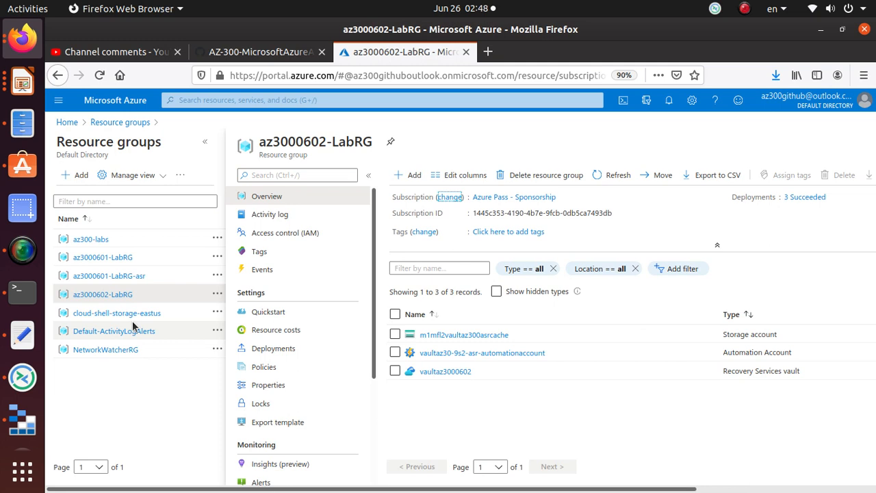
pyautogui.click(395, 370)
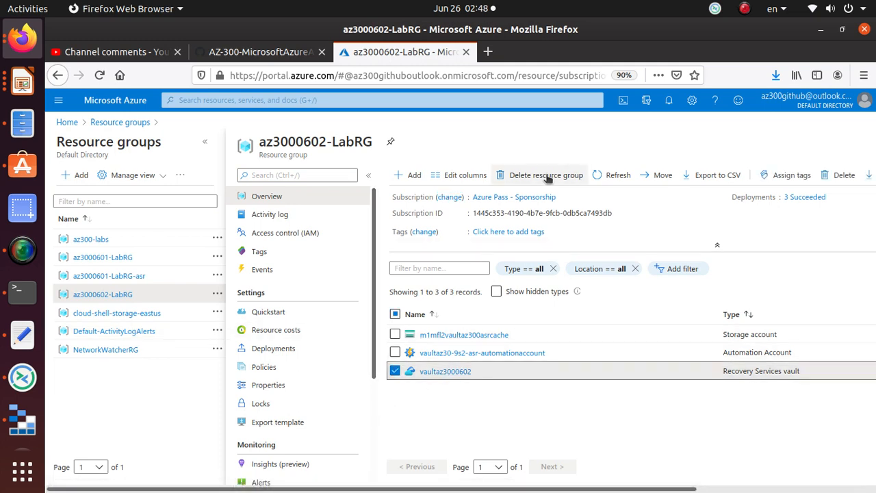
pyautogui.click(845, 175)
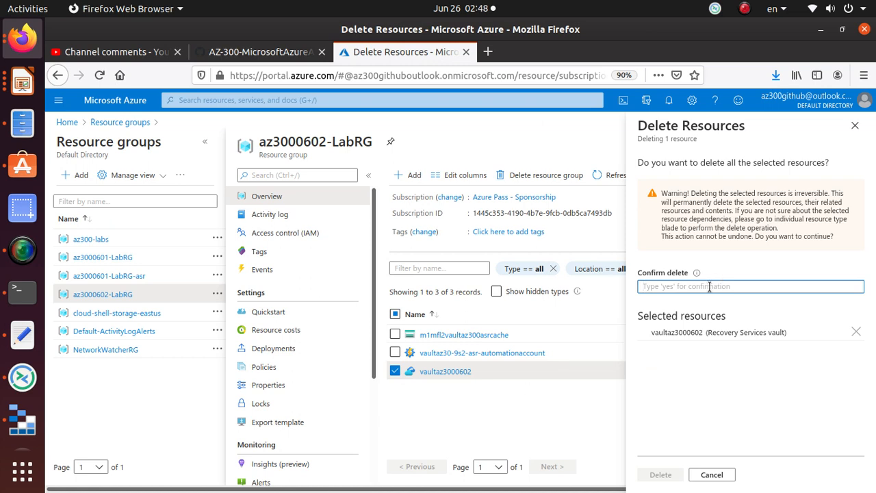
pyautogui.write('yes')
pyautogui.click(660, 474)
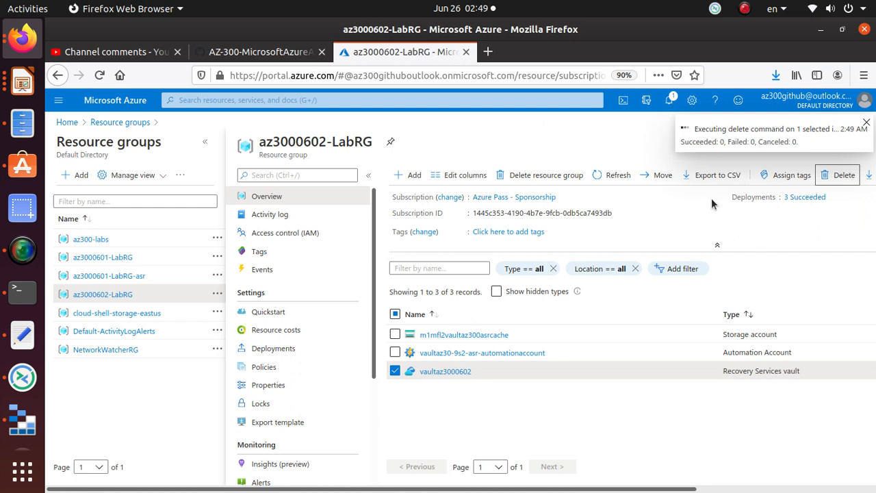
# Step: Reread the Task 3 instructions in the lab guide, including the note on removing the replicated item before deleting the vault
pyautogui.click(251, 52)
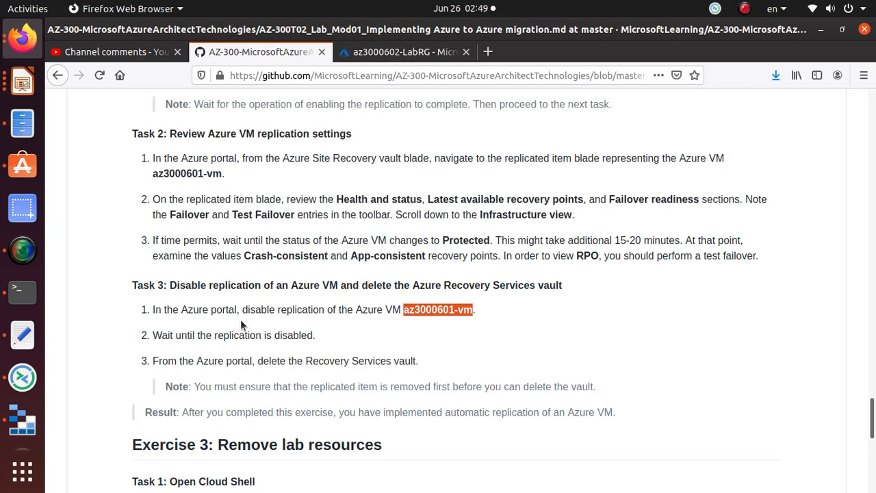
pyautogui.tripleClick(325, 387)
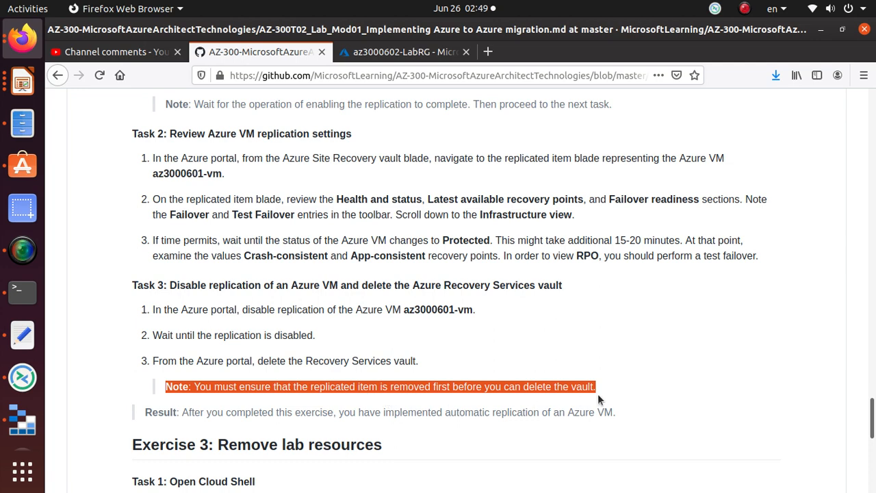
pyautogui.tripleClick(271, 309)
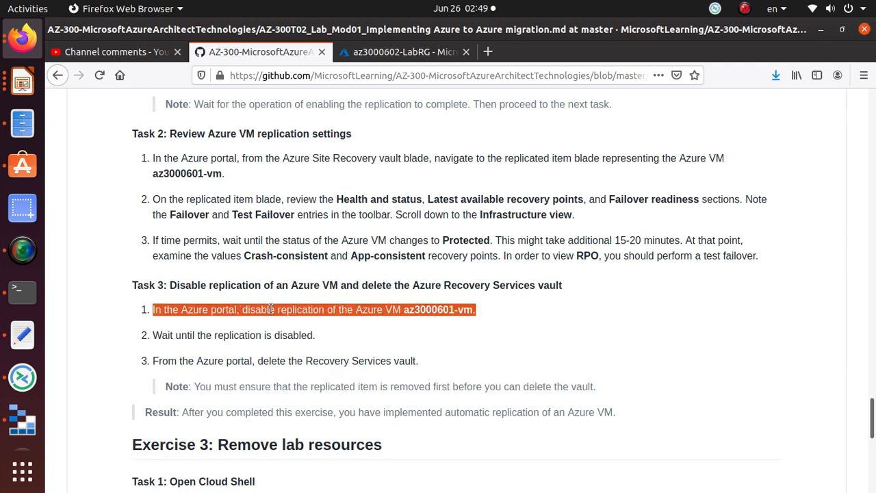
pyautogui.tripleClick(258, 335)
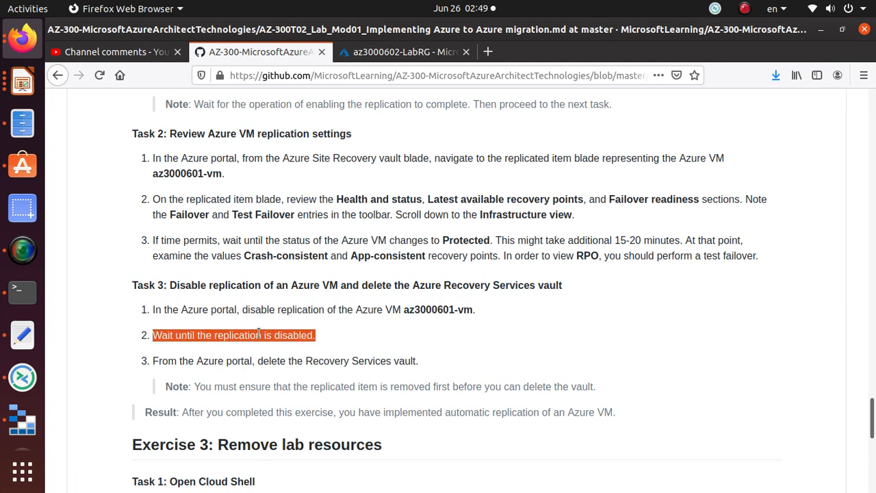
pyautogui.tripleClick(288, 386)
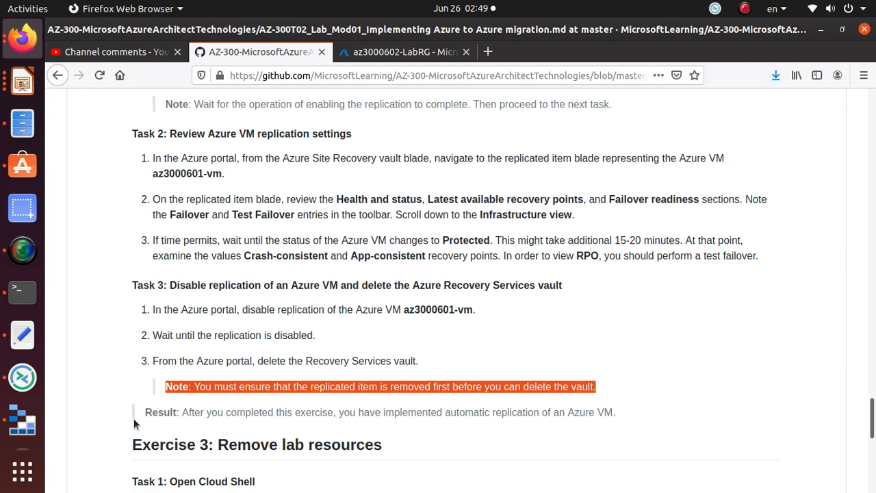
# Step: Return to the Azure portal and check the notifications for the status of the vault deletion
pyautogui.click(375, 52)
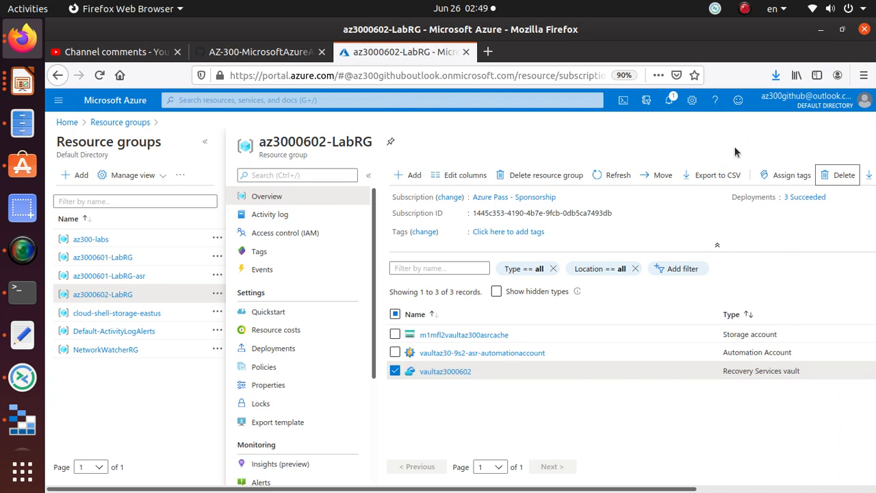
pyautogui.click(673, 101)
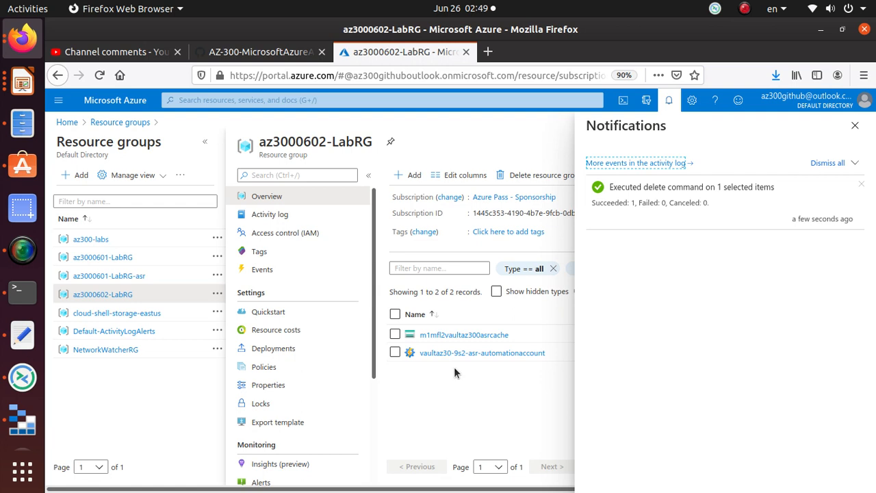
pyautogui.click(855, 125)
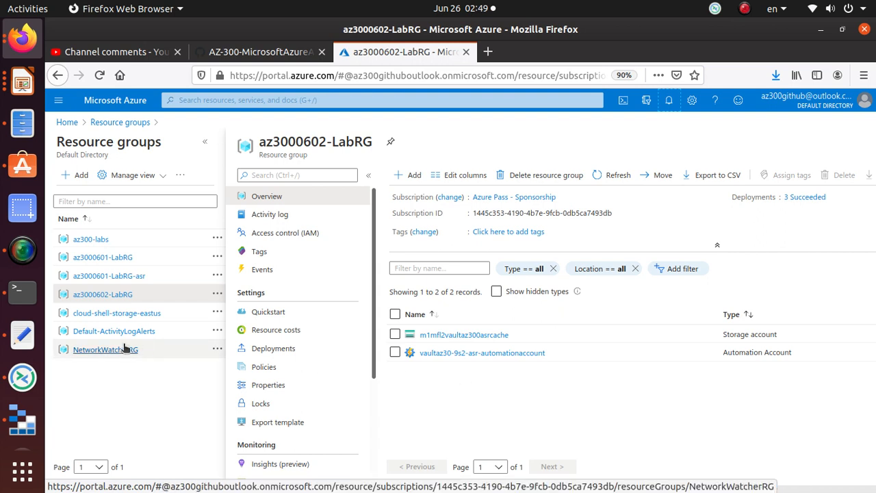
# Step: Try to open vaultaz3000602 from the portal home's recent resources, and return to the list of resource groups
pyautogui.click(117, 122)
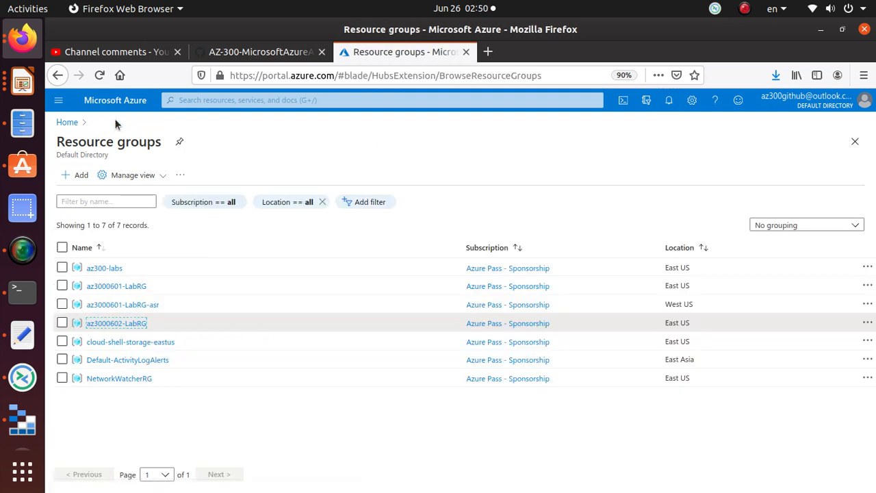
pyautogui.click(67, 122)
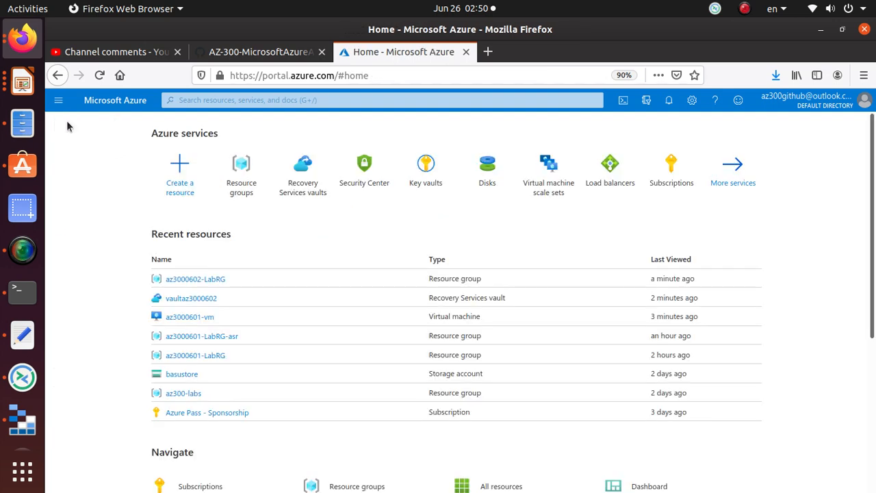
pyautogui.click(196, 299)
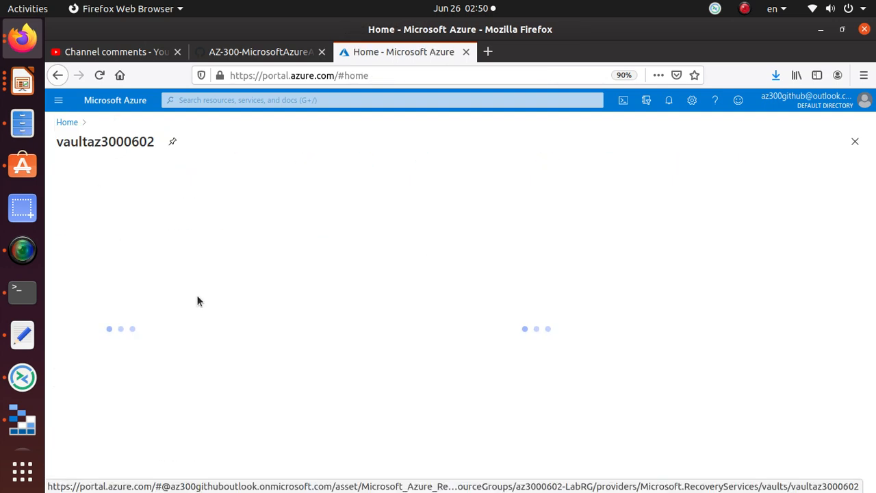
pyautogui.click(69, 122)
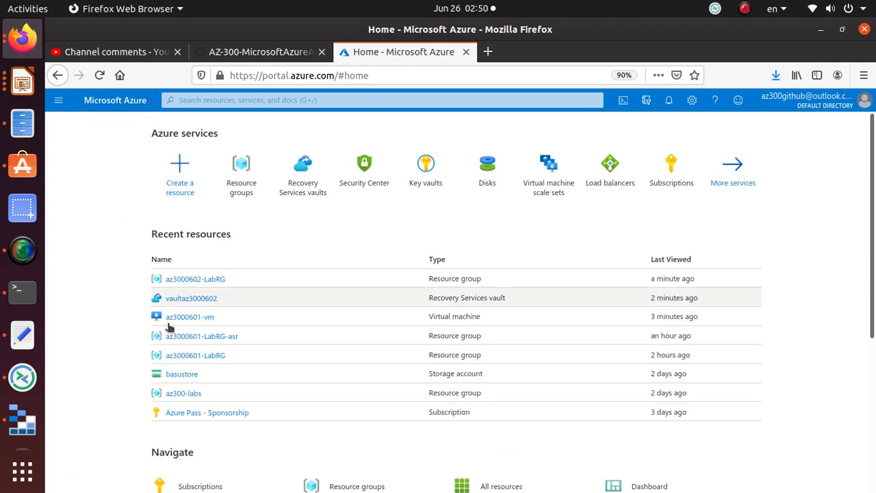
pyautogui.click(244, 187)
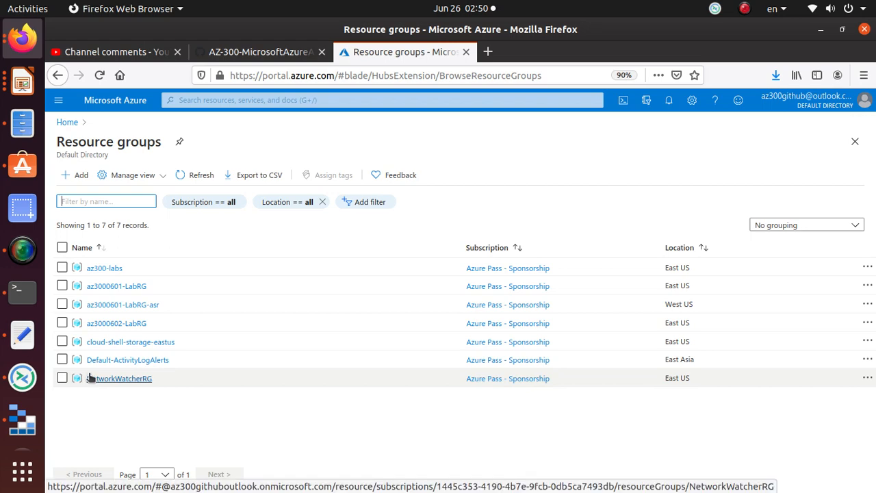
# Step: Go back to the lab guide and review the vault deletion note in Task 3 and the Exercise 2 replication instructions
pyautogui.click(232, 57)
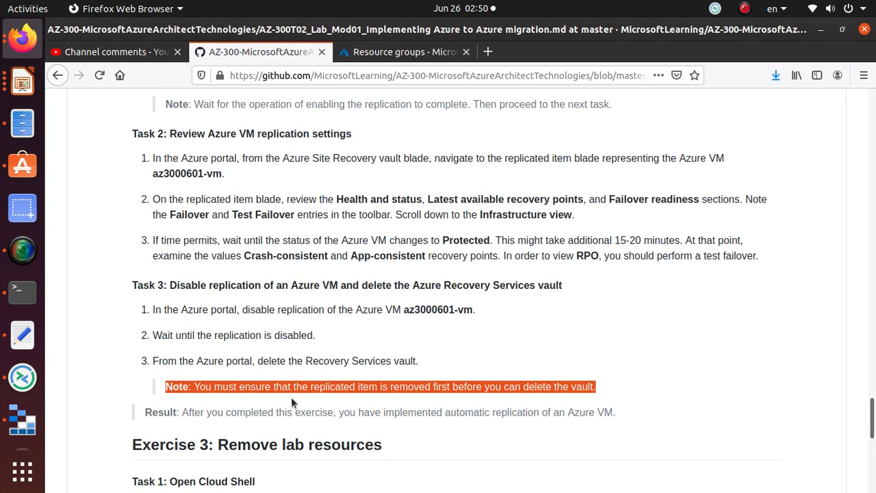
pyautogui.click(559, 381)
pyautogui.moveTo(597, 385); pyautogui.dragTo(448, 381)
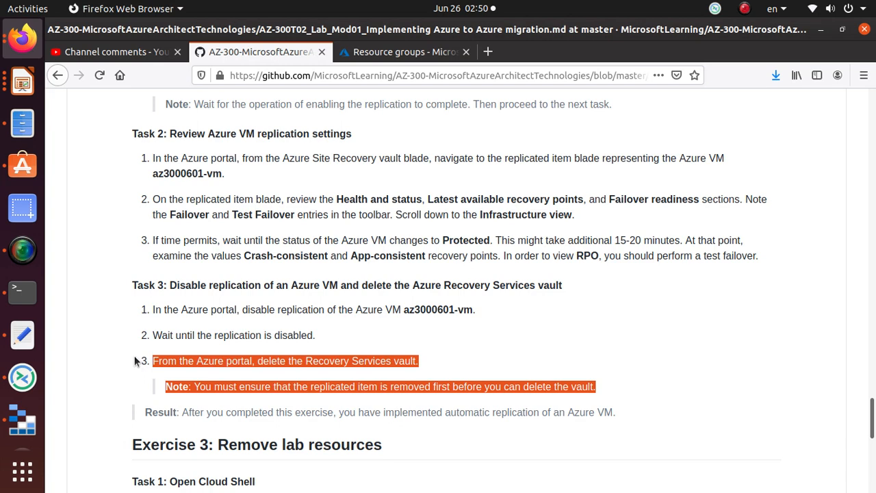
pyautogui.moveTo(134, 356); pyautogui.dragTo(134, 373)
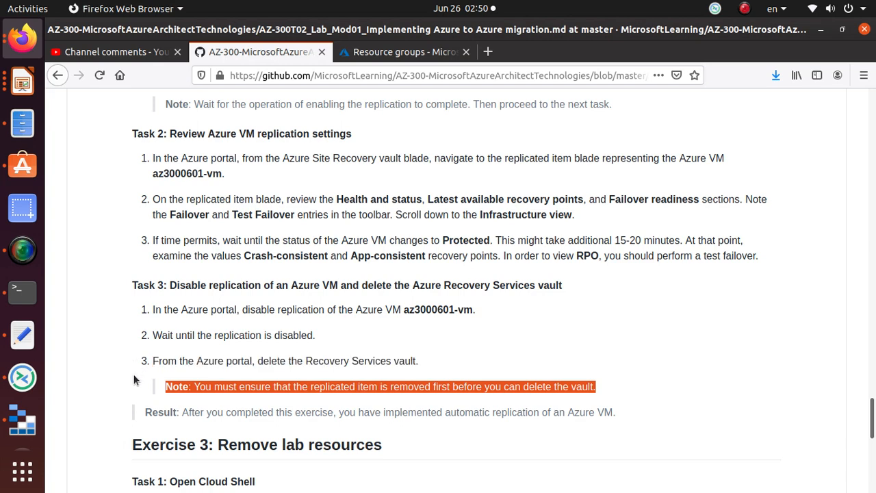
pyautogui.scroll(20, 270, 369)
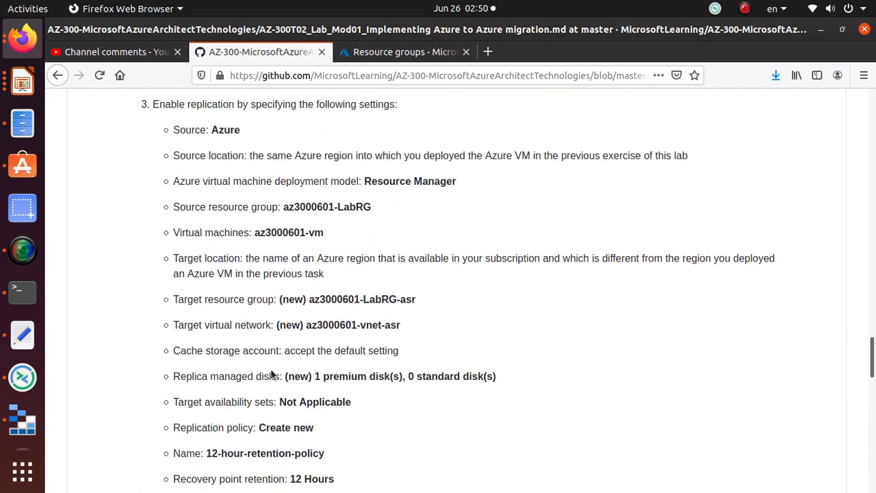
pyautogui.scroll(-10, 270, 369)
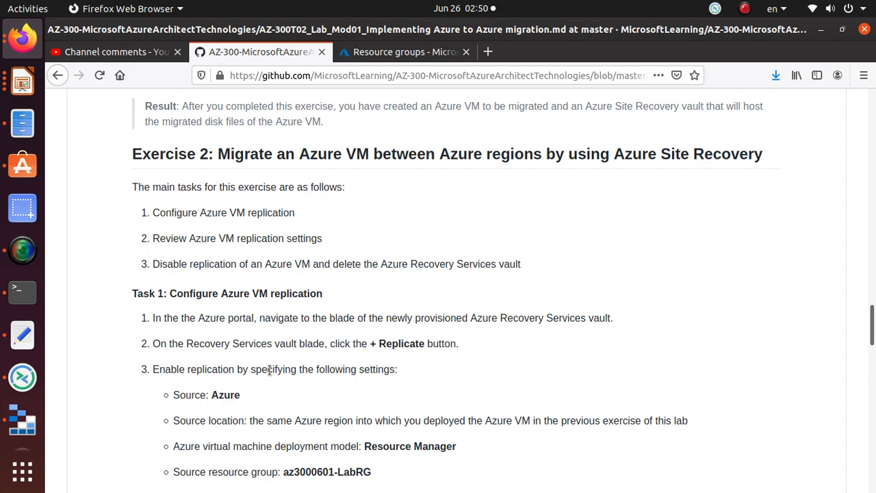
# Step: Copy the resource group deletion command from Exercise 3 Task 2 of the lab guide
pyautogui.scroll(-6, 269, 370)
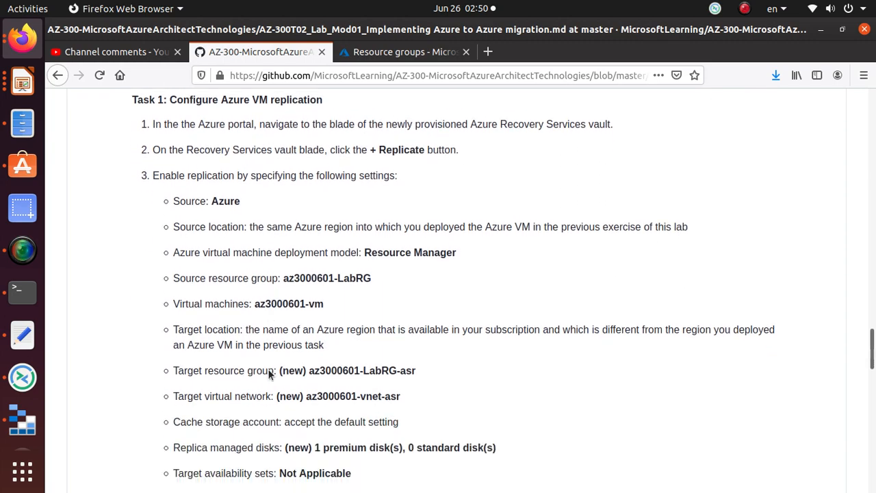
pyautogui.scroll(-10, 269, 371)
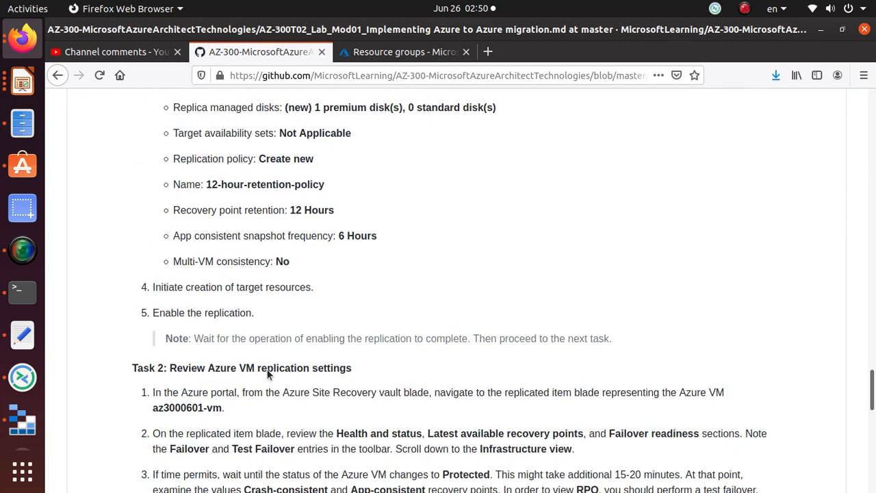
pyautogui.scroll(-3, 267, 370)
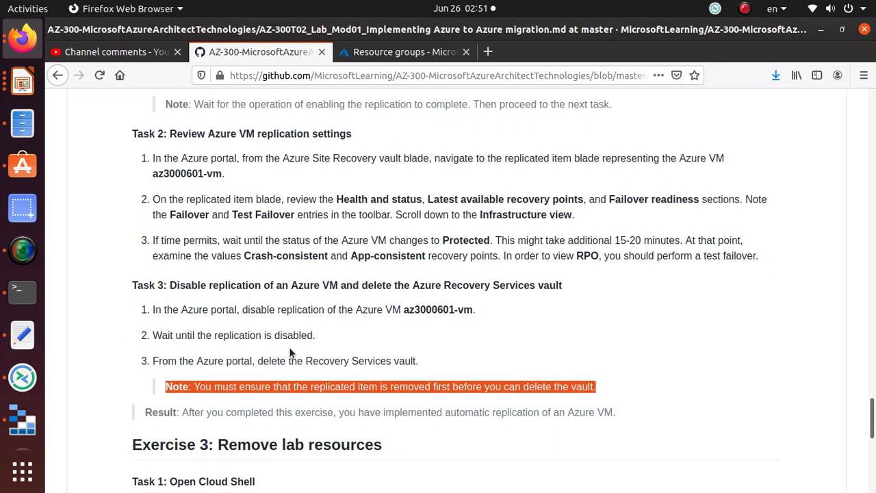
pyautogui.scroll(-8, 267, 370)
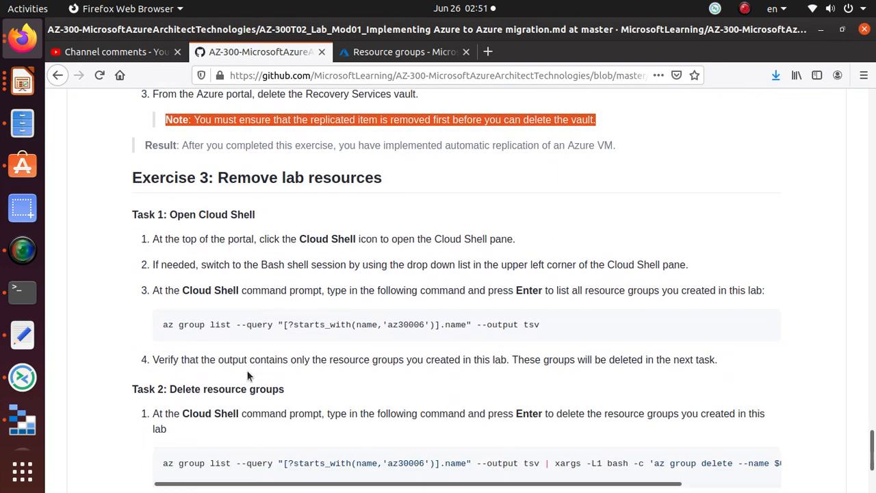
pyautogui.tripleClick(328, 436)
pyautogui.rightClick(327, 437)
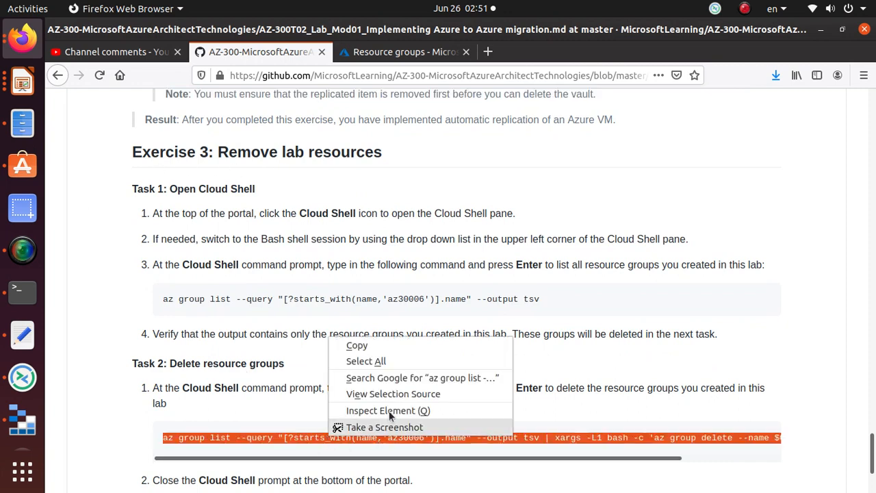
pyautogui.click(402, 351)
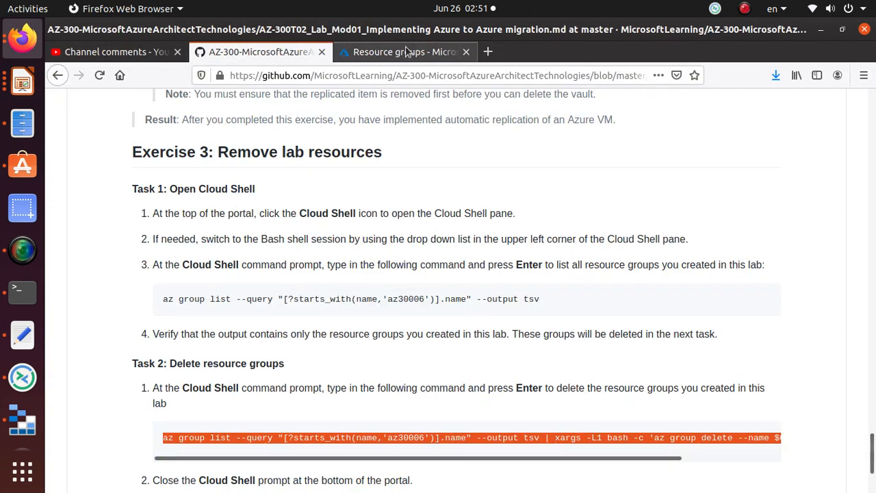
# Step: Open Cloud Shell in the Azure portal and switch the session to Bash
pyautogui.click(404, 53)
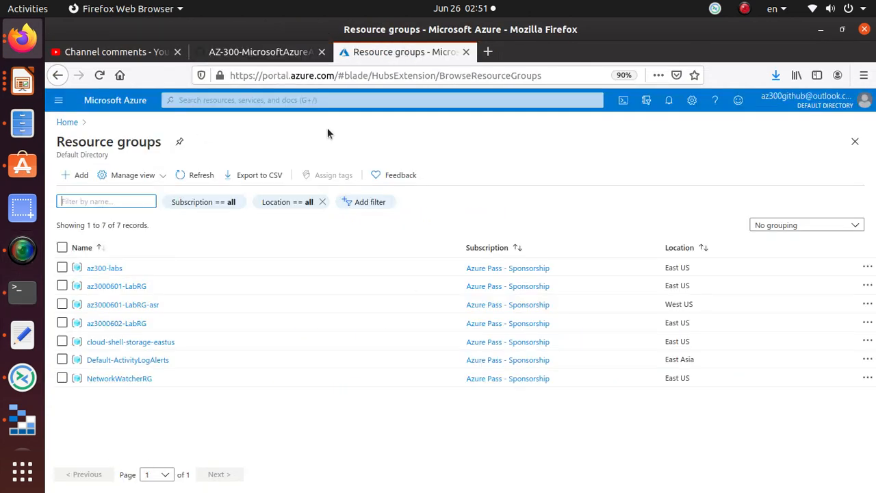
pyautogui.click(623, 100)
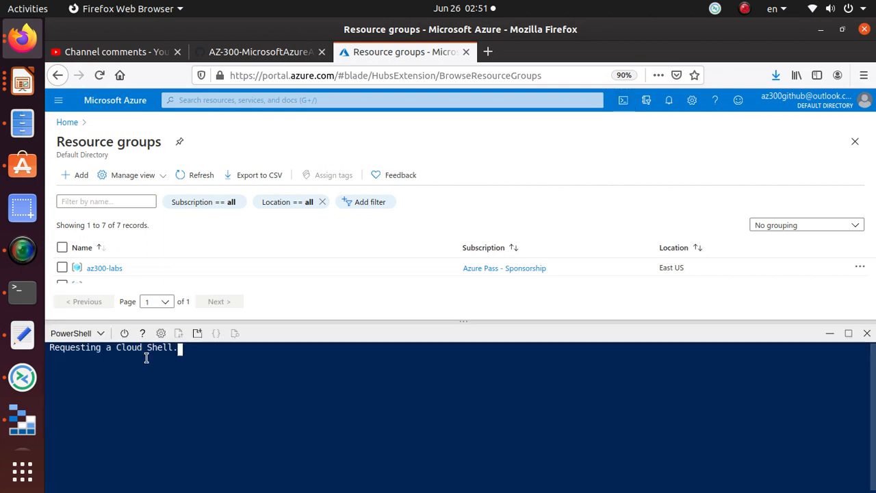
pyautogui.click(233, 52)
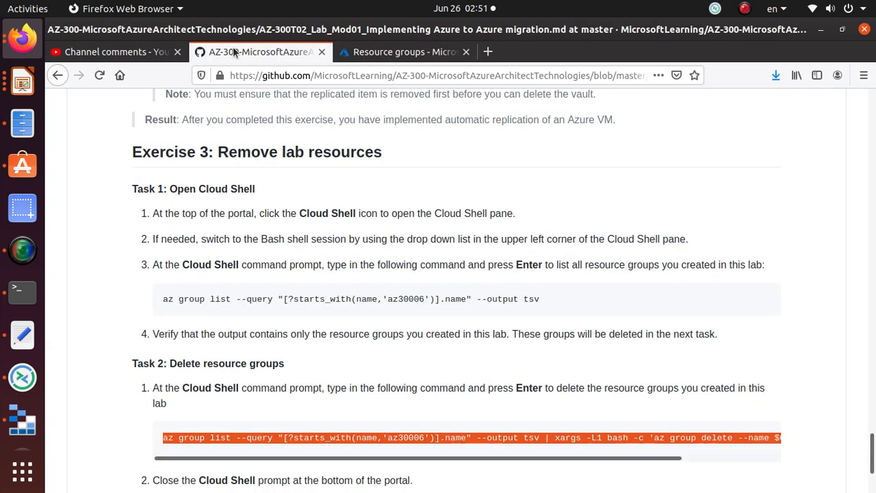
pyautogui.click(404, 52)
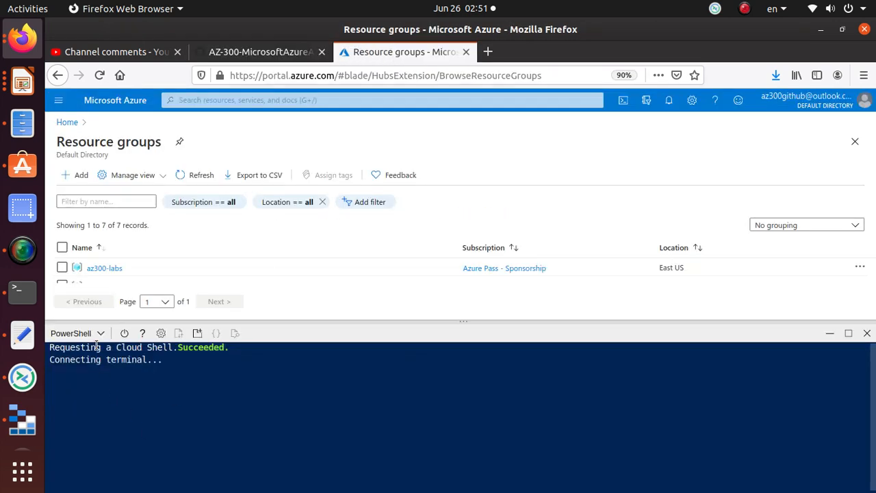
pyautogui.click(76, 333)
pyautogui.click(77, 353)
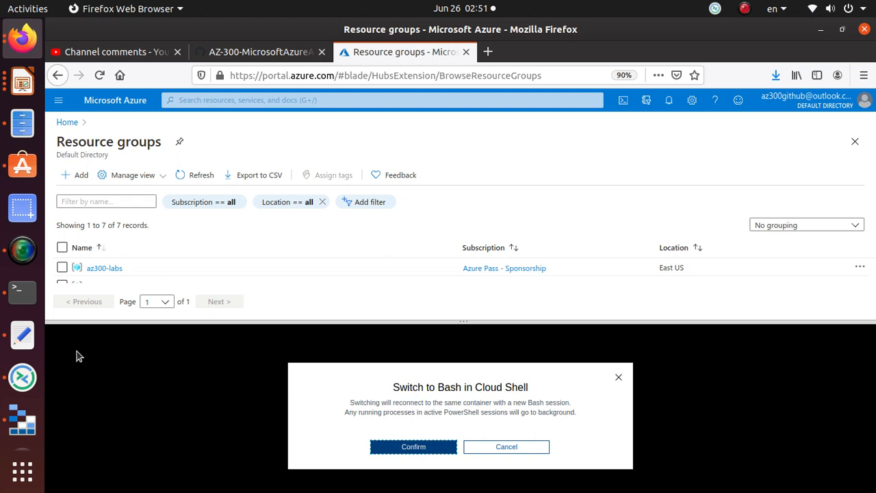
pyautogui.click(413, 446)
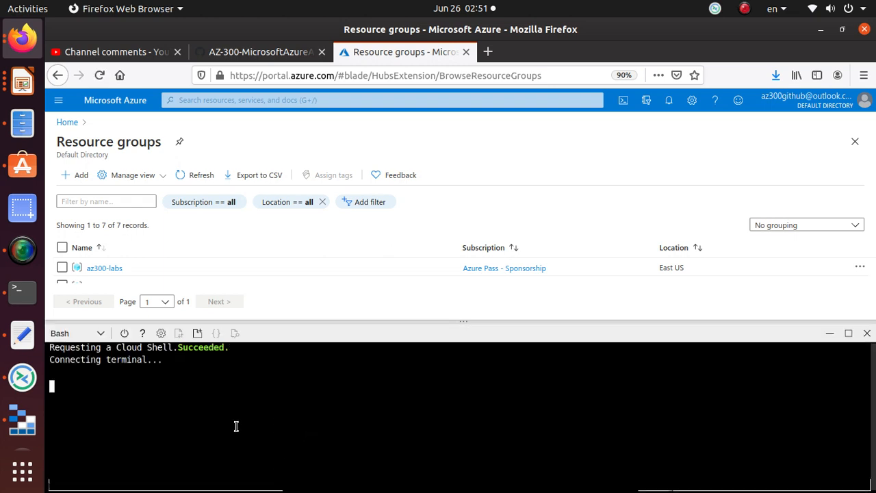
# Step: Run the copied command in Cloud Shell to delete every resource group whose name starts with az30006, using --no-wait and --yes
pyautogui.rightClick(271, 394)
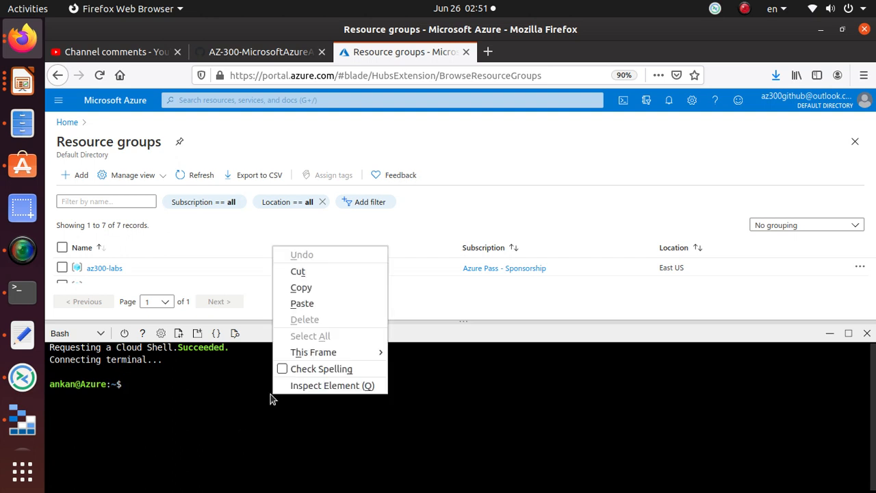
pyautogui.click(337, 301)
pyautogui.press('Return')
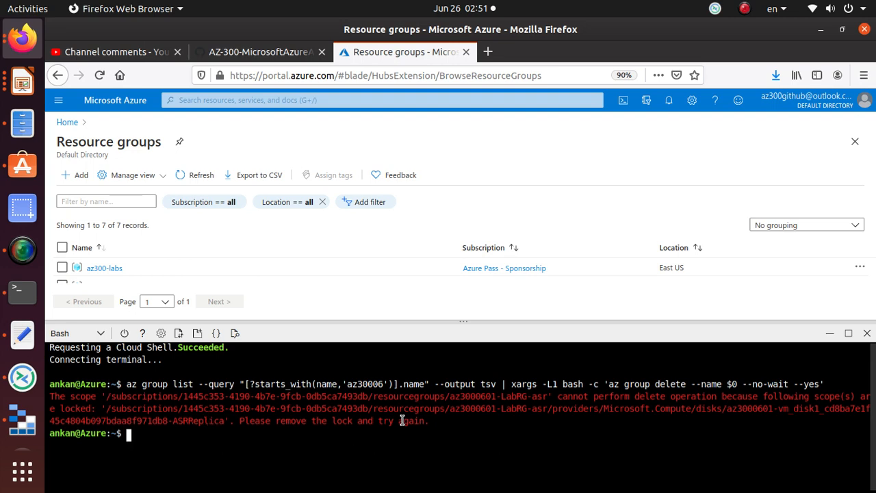
# Step: Examine the deletion command's output, highlighting the resource group and disk path it names
pyautogui.moveTo(725, 409); pyautogui.dragTo(871, 413)
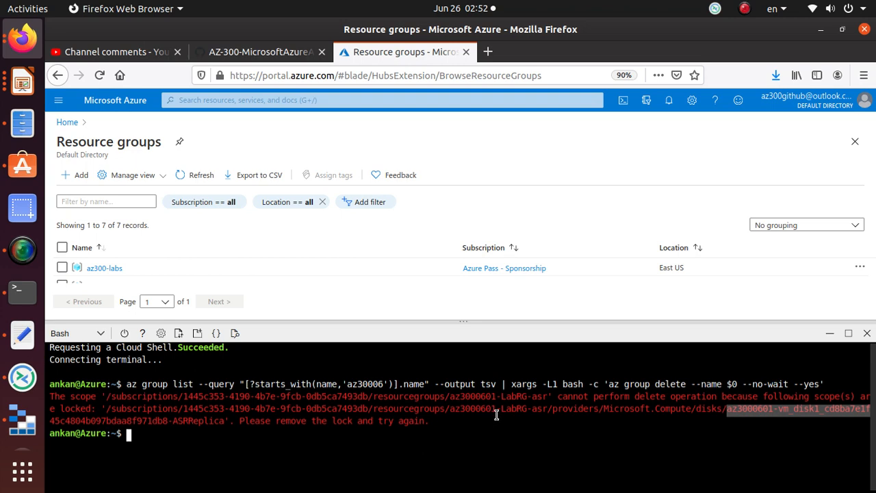
pyautogui.moveTo(501, 409); pyautogui.dragTo(549, 409)
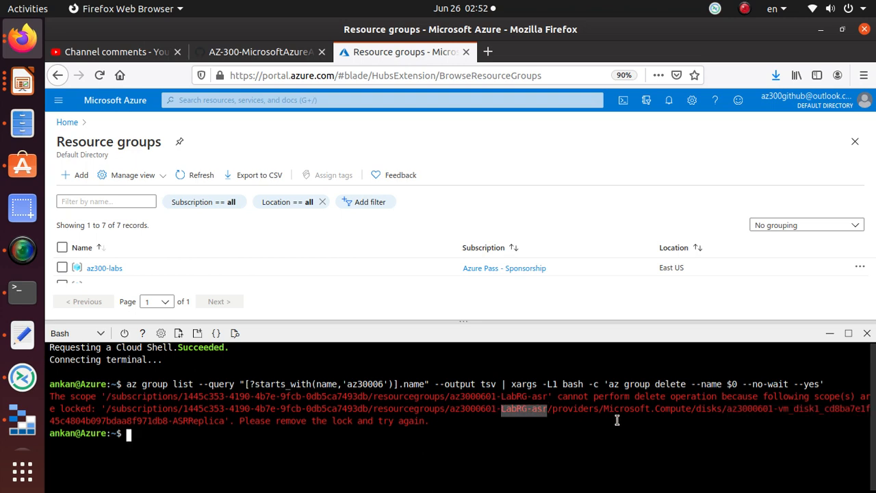
pyautogui.moveTo(696, 409); pyautogui.dragTo(874, 411)
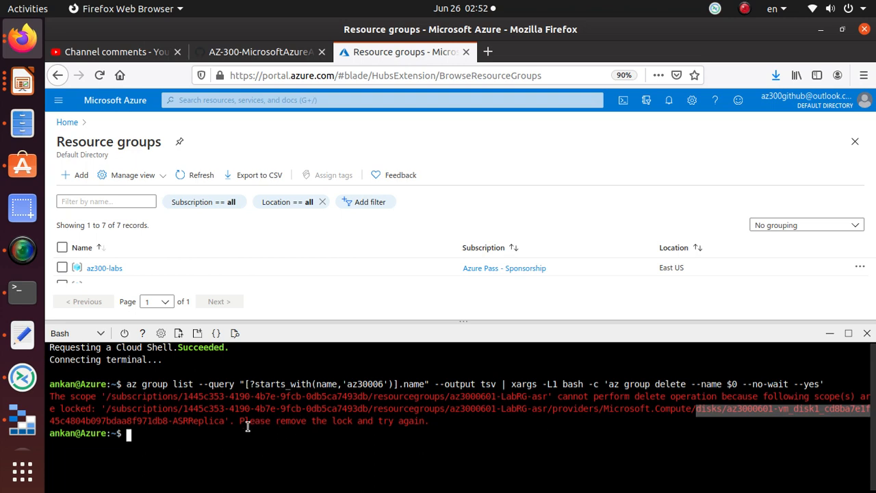
pyautogui.moveTo(238, 408); pyautogui.dragTo(50, 396)
pyautogui.click(330, 404)
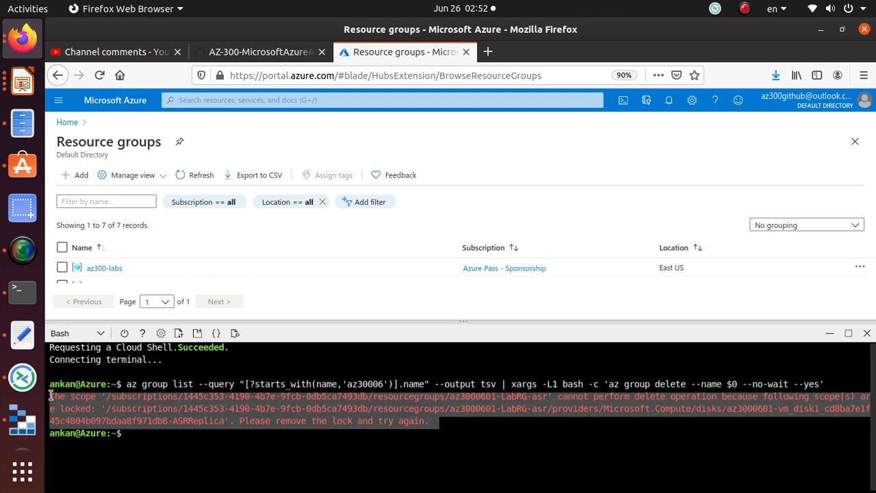